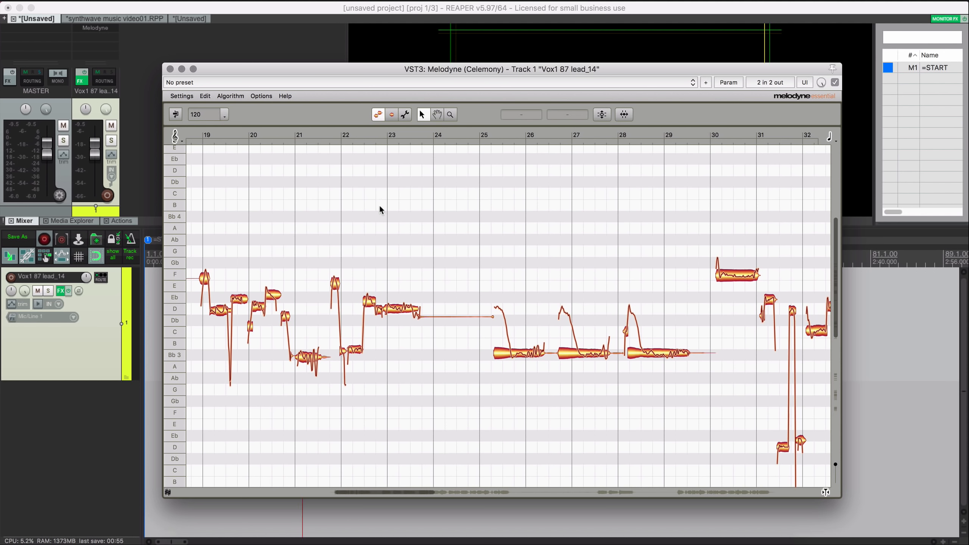
- Move the Melodyne window aside and drag the vocal item's left edge earlier
drag(307, 68, 285, 73)
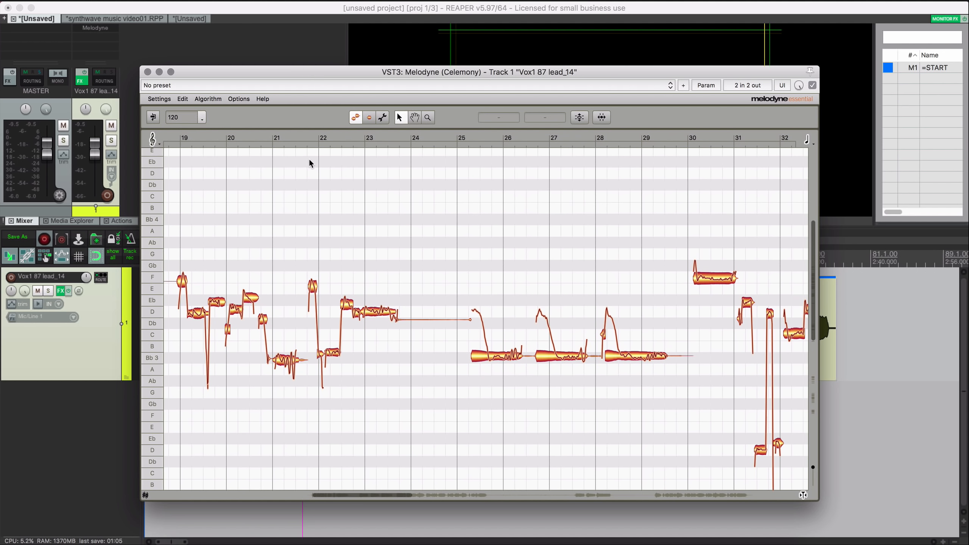
drag(294, 70, 552, 61)
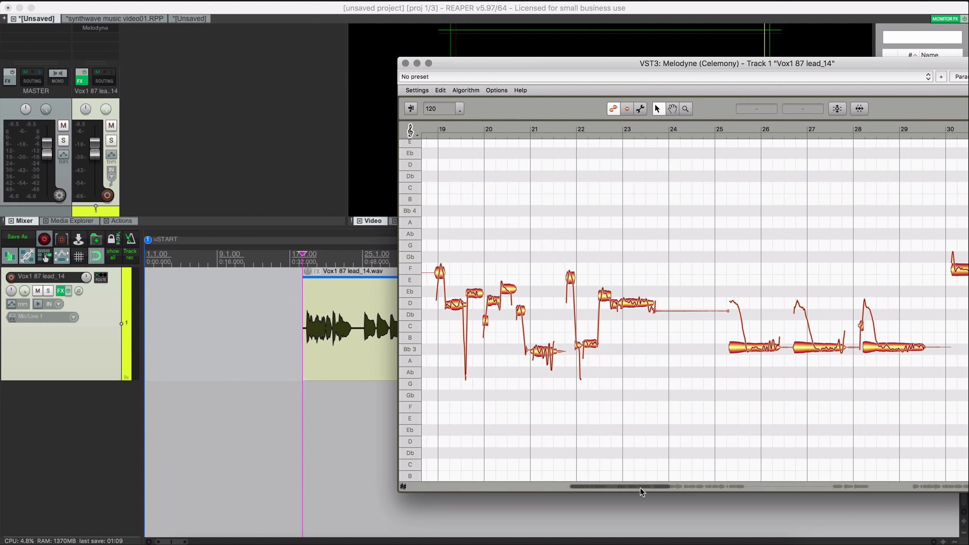
drag(641, 488, 603, 487)
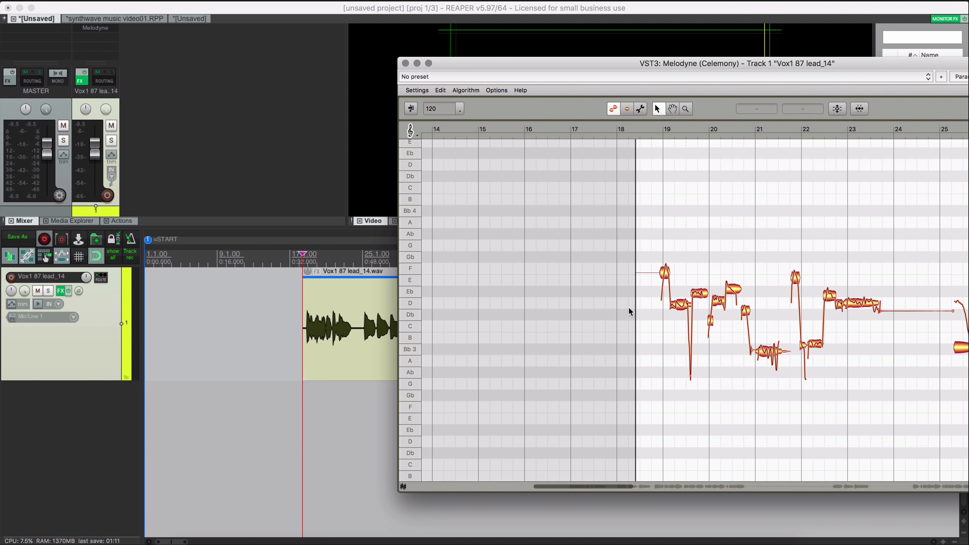
drag(302, 359, 262, 359)
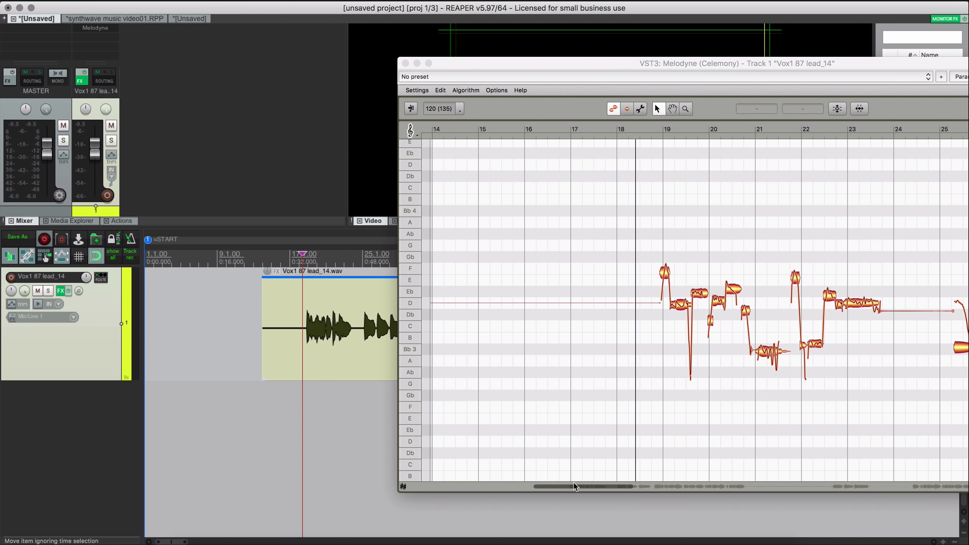
mouse_move(575, 484)
mouse_down()
mouse_move(559, 486)
mouse_move(574, 487)
mouse_up()
- Return Melodyne over the arrangement and scroll it to check the notes from bar 18
click(354, 346)
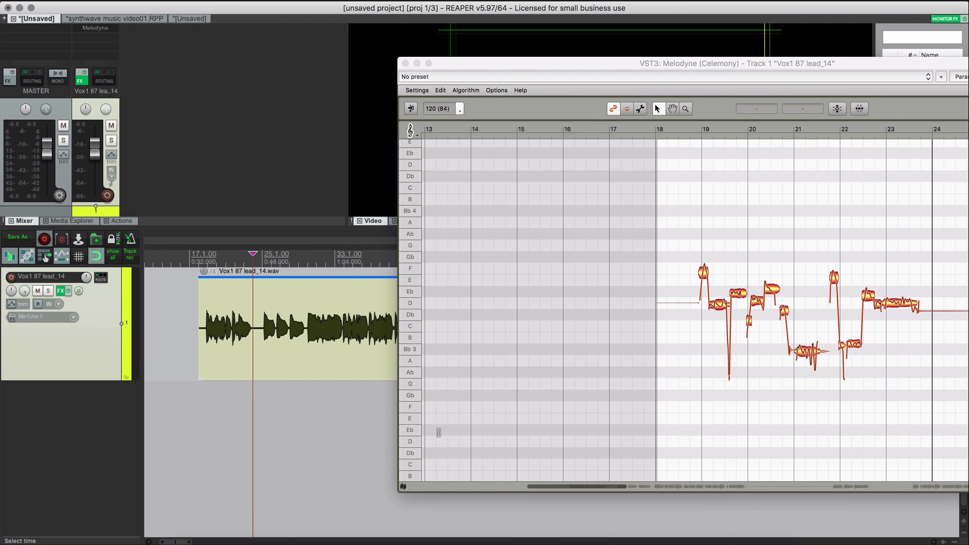
drag(568, 63, 386, 63)
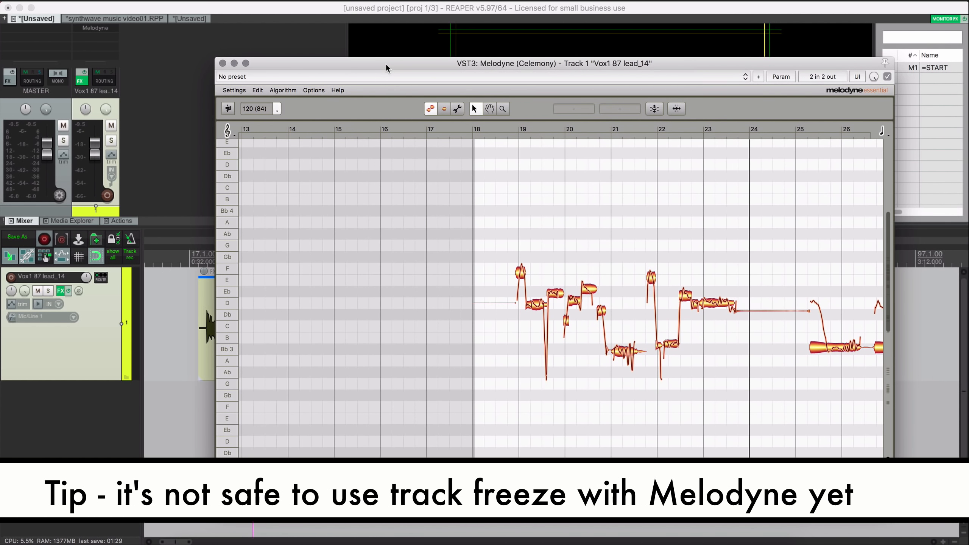
click(105, 326)
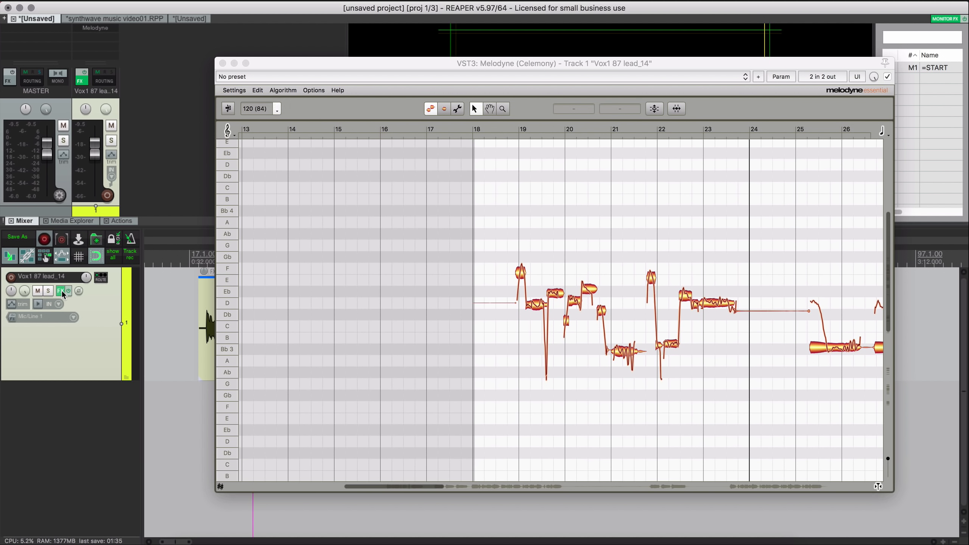
drag(413, 485, 444, 487)
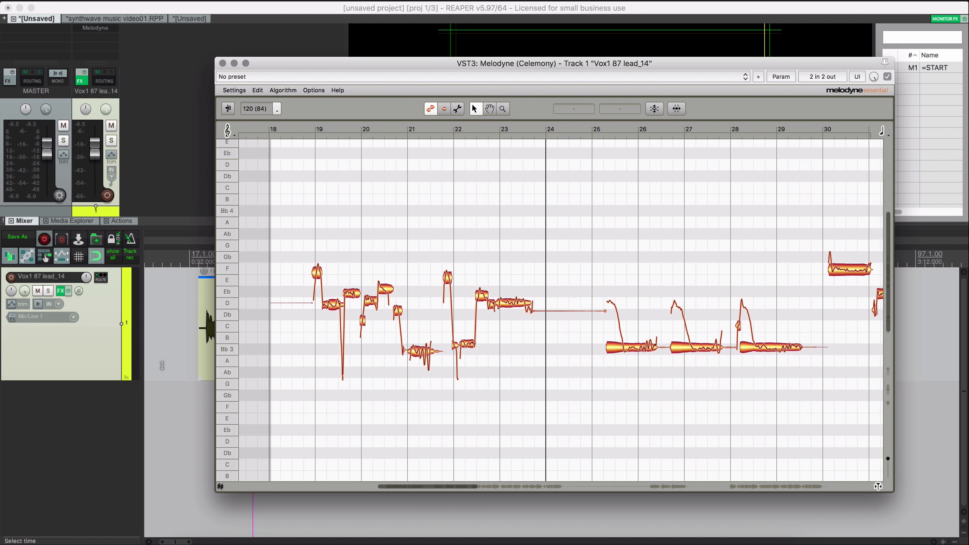
click(59, 290)
click(61, 291)
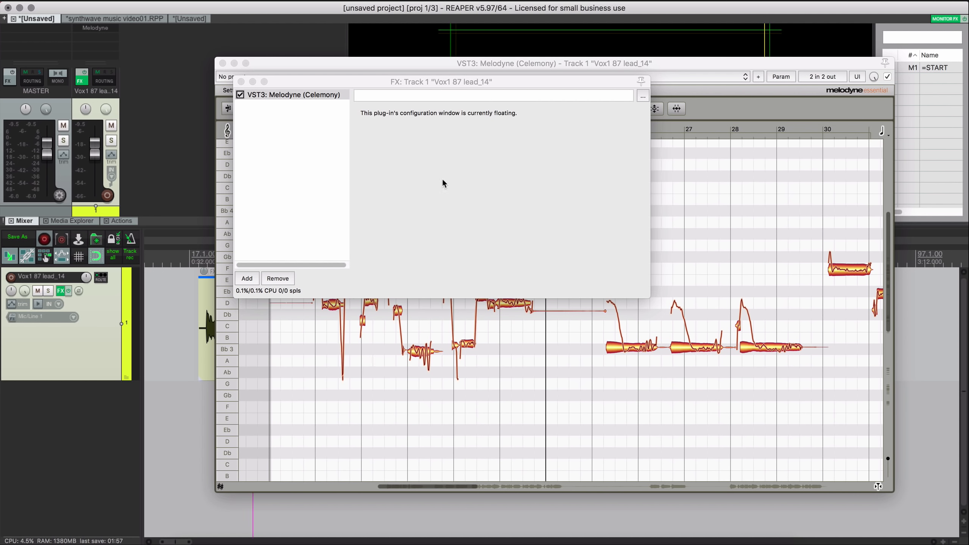
drag(305, 82, 270, 134)
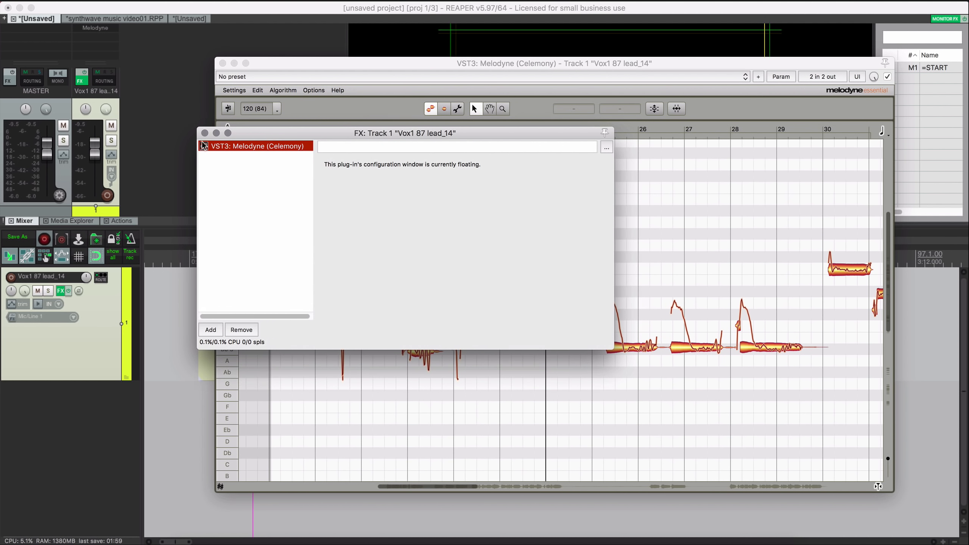
click(204, 133)
drag(268, 65, 346, 109)
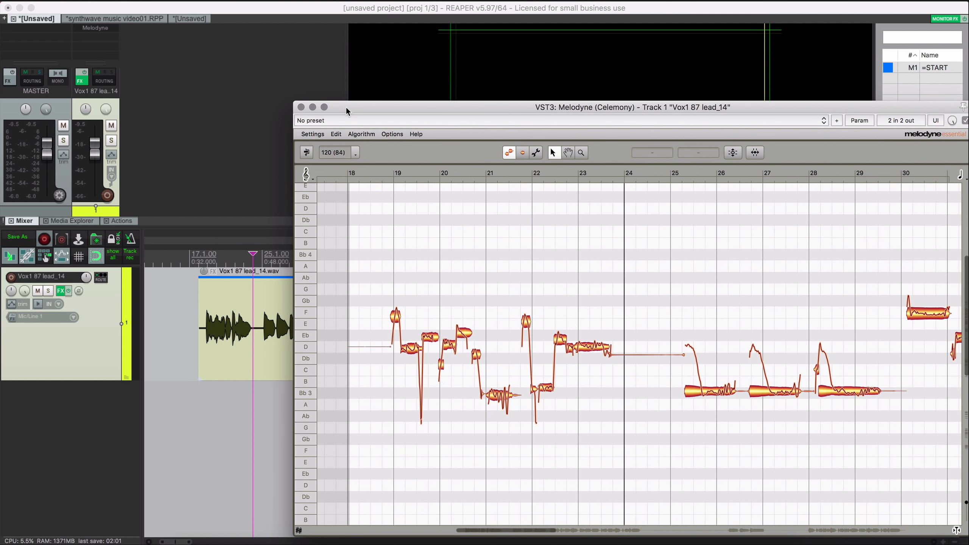
- Import Melodyne's detected notes via ARA as MIDI onto a new track 2, then close Melodyne
click(222, 332)
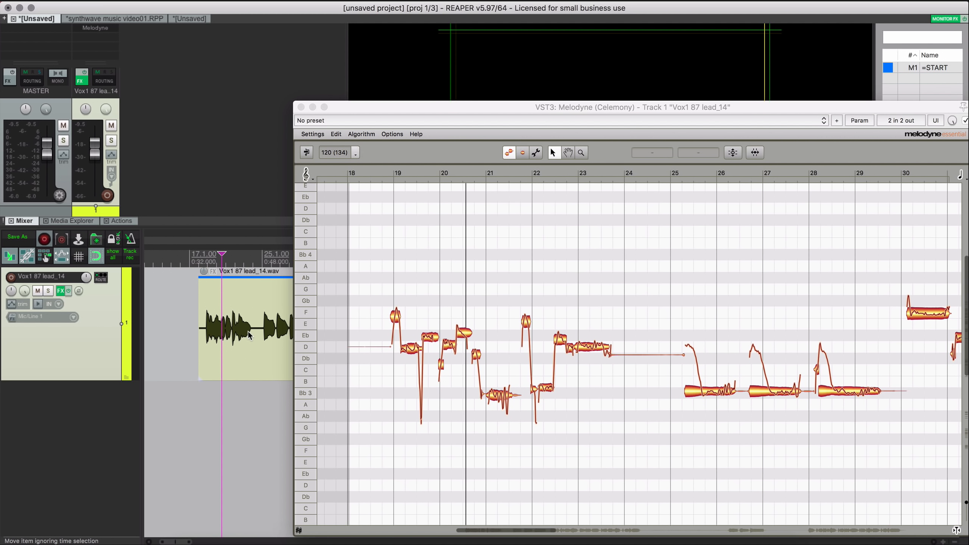
drag(413, 104, 241, 72)
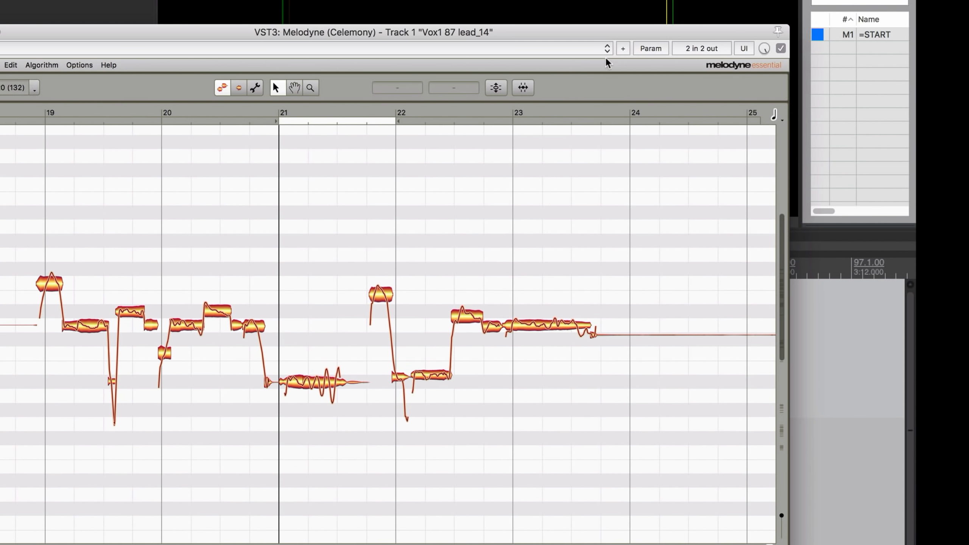
click(622, 48)
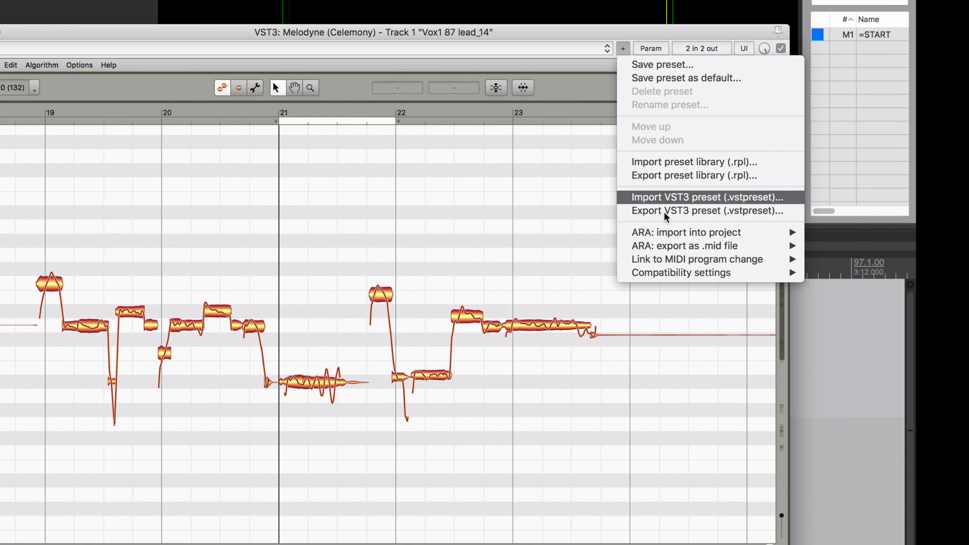
mouse_move(664, 233)
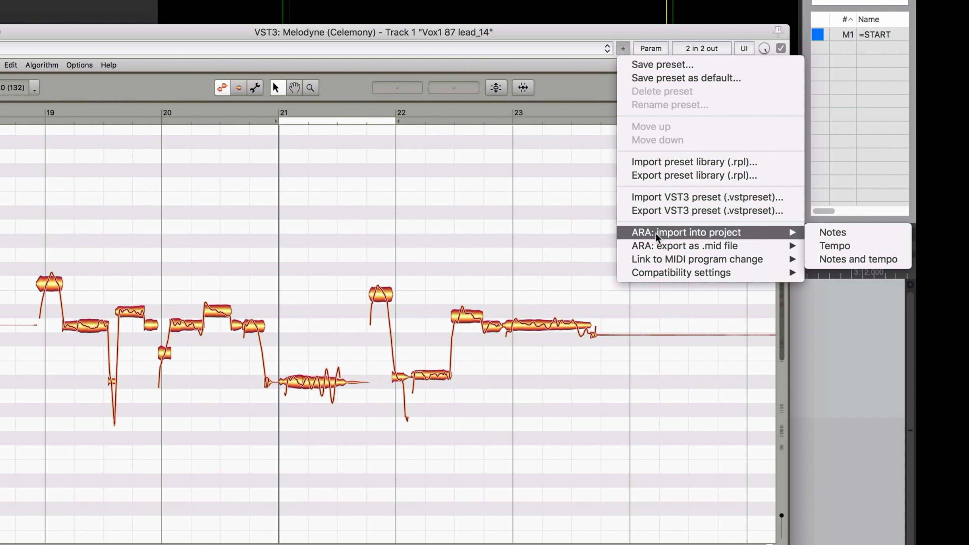
click(854, 232)
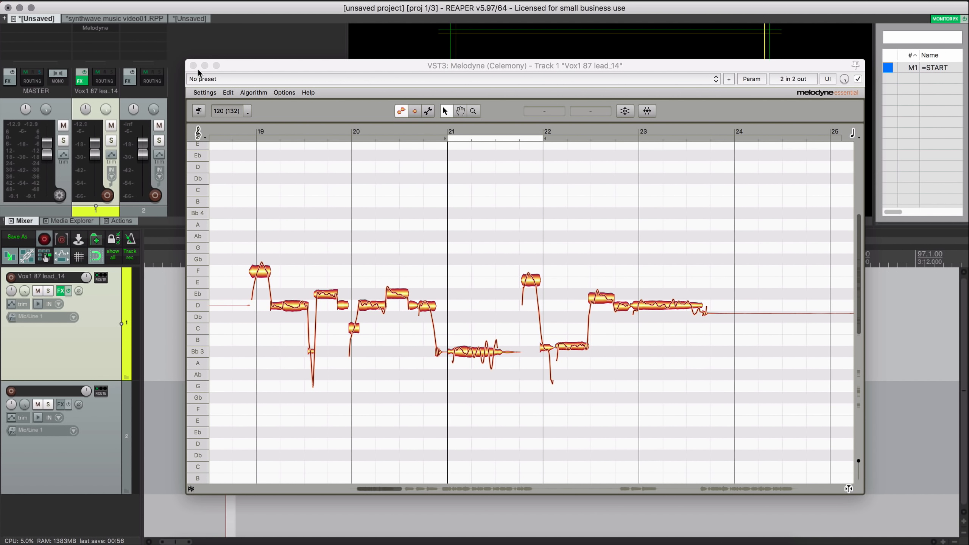
click(193, 65)
click(219, 450)
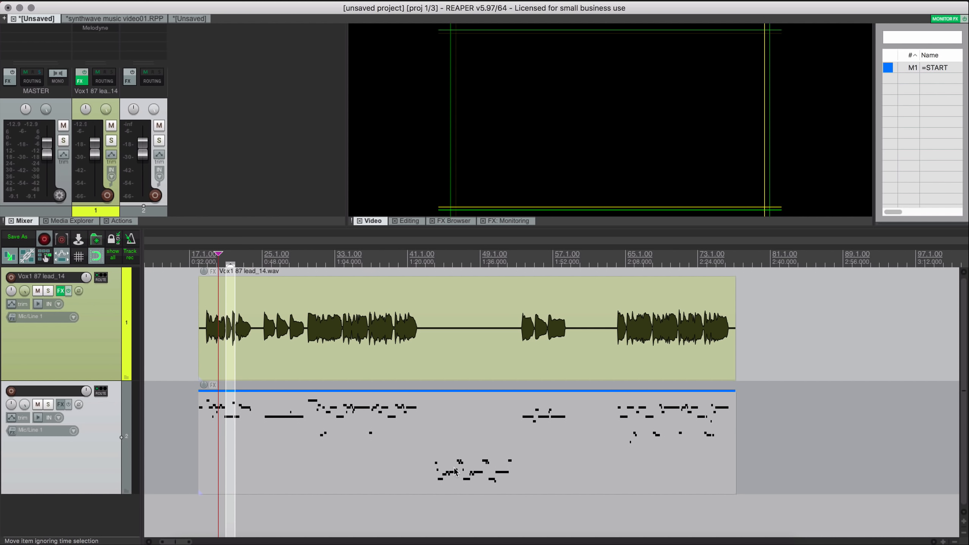
click(299, 513)
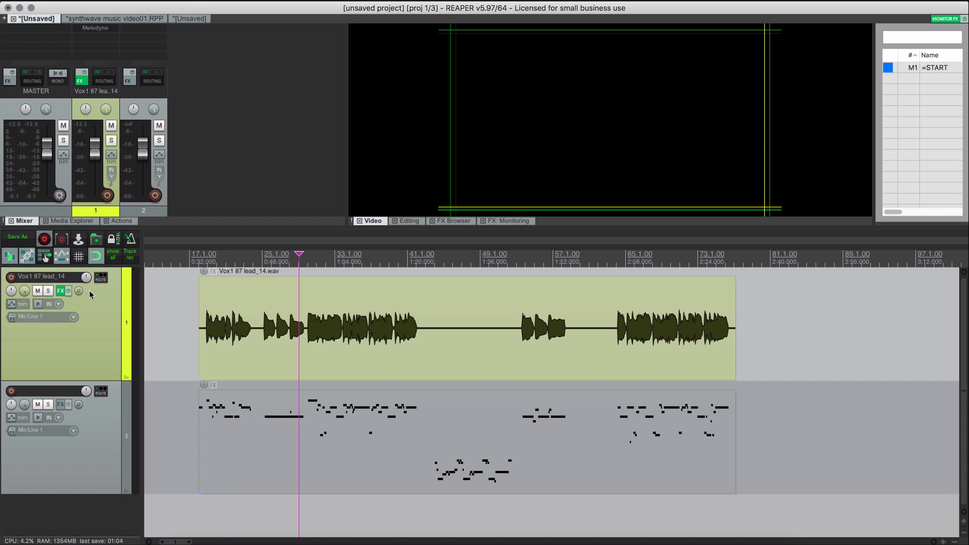
right_click(60, 291)
click(119, 168)
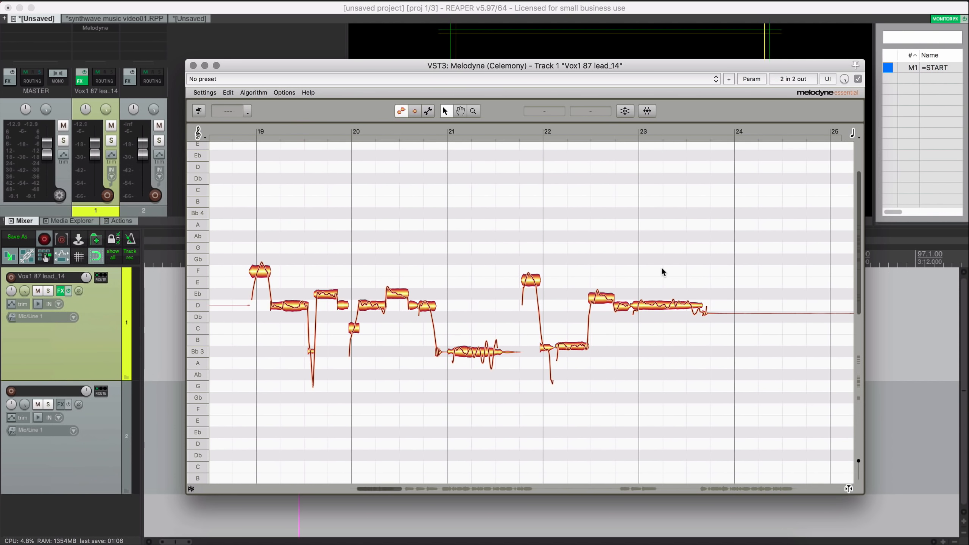
click(728, 79)
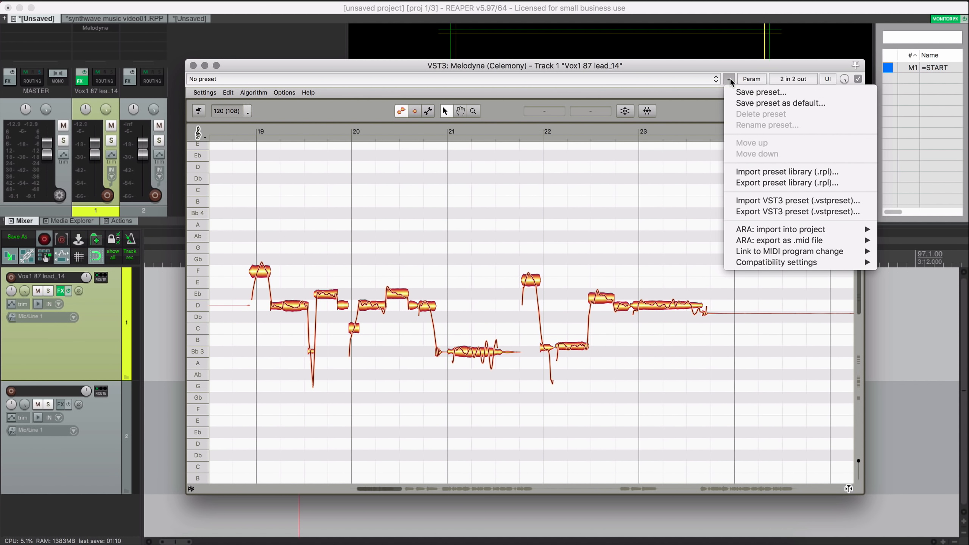
mouse_move(785, 241)
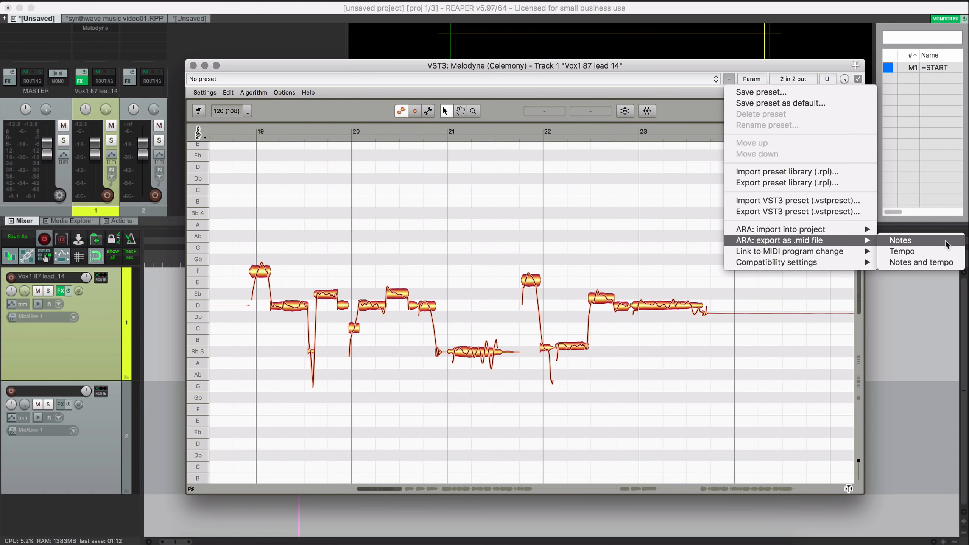
click(891, 240)
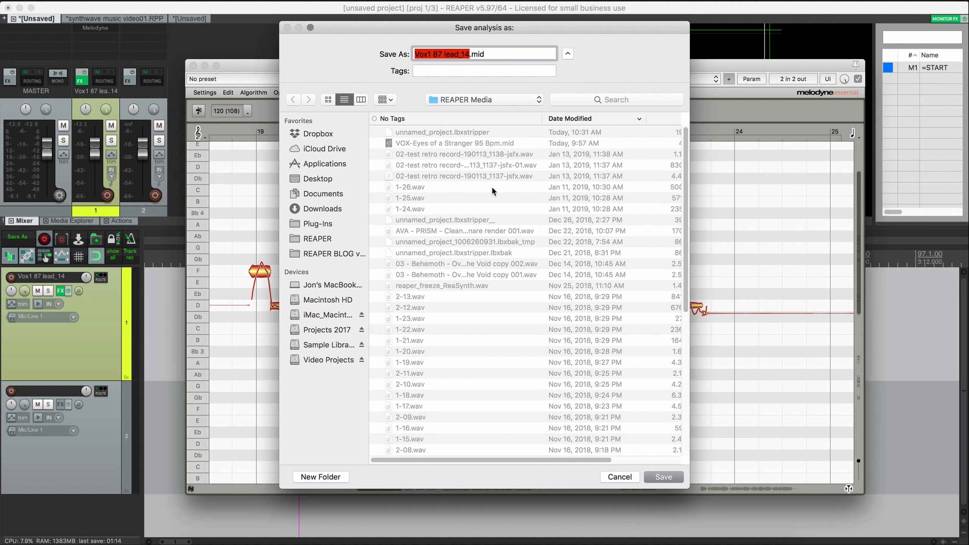
key(Return)
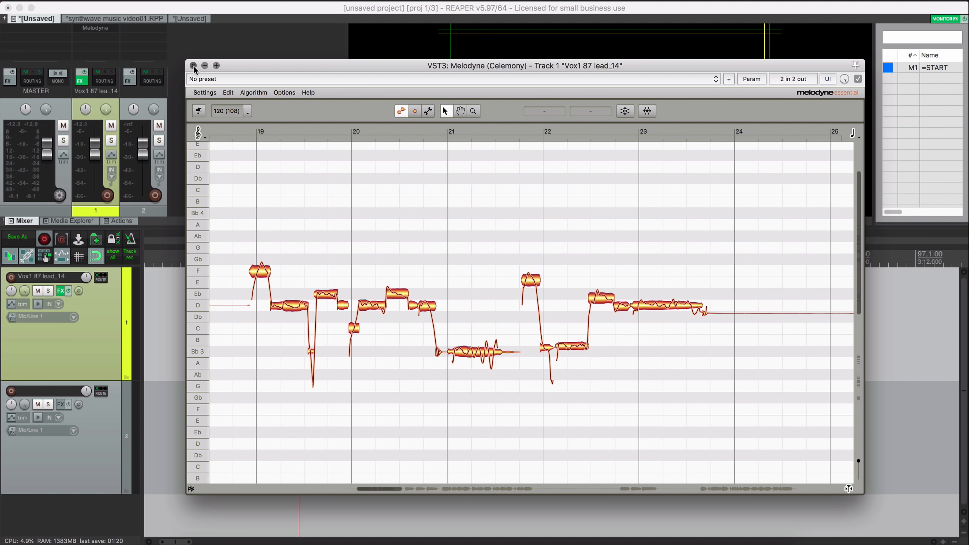
click(193, 65)
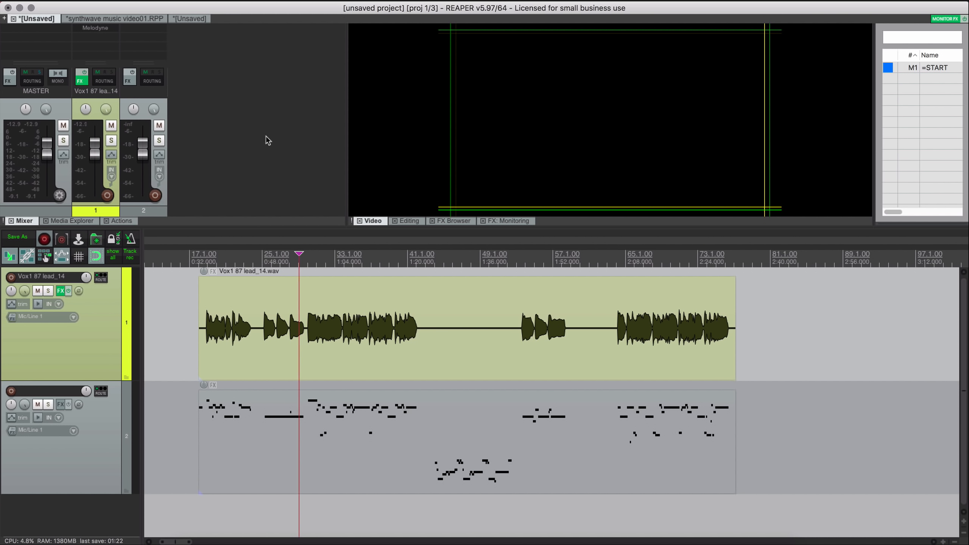
- Select the vocal track and zoom the arrangement out
click(111, 346)
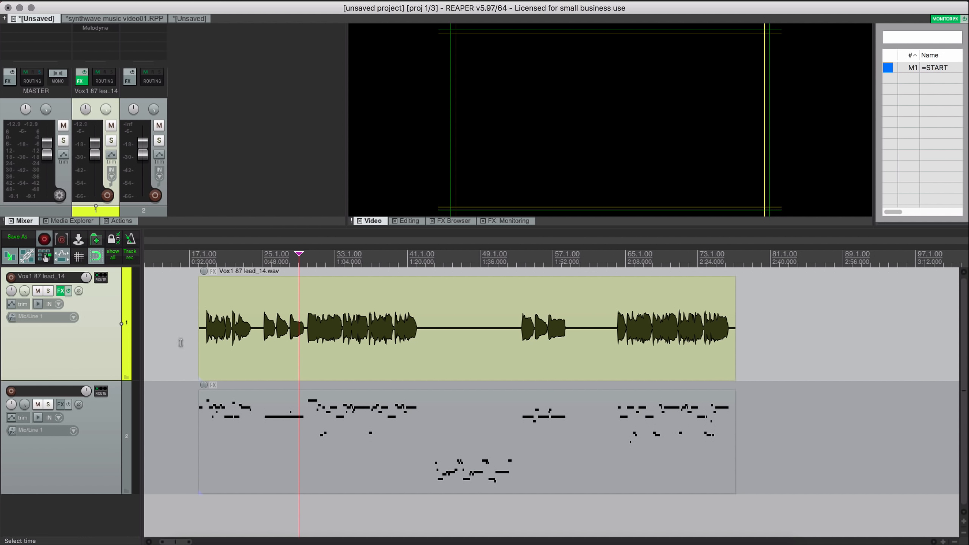
scroll(184, 345, down, 1)
scroll(78, 347, down, 5)
scroll(247, 338, down, 5)
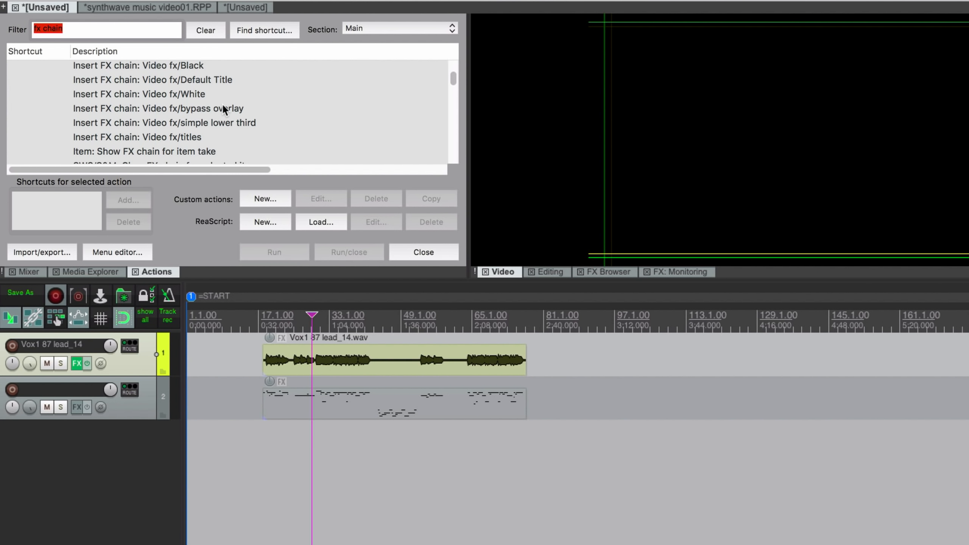
- Open track 2's FX window, list the saved FX Chains and right-click Effects/DynamicDeEsser
click(191, 72)
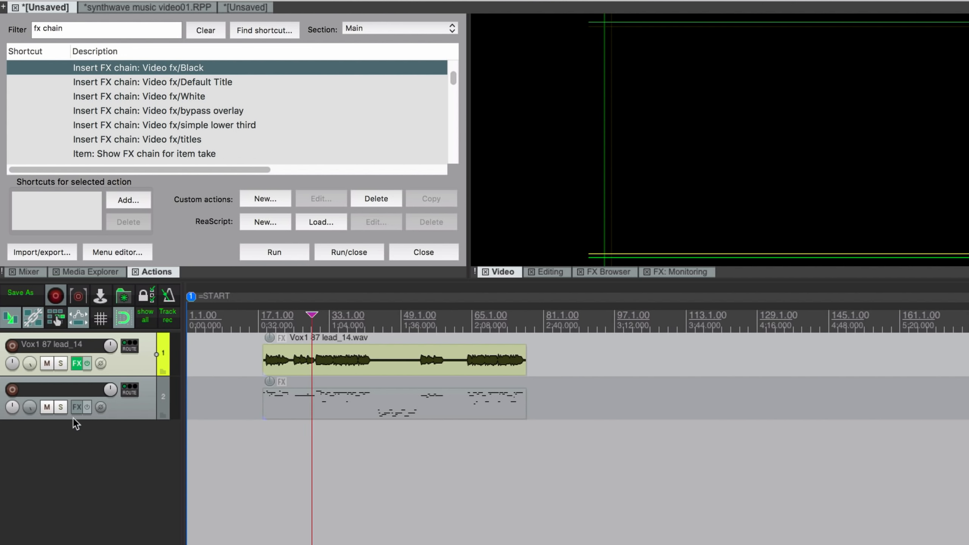
click(74, 407)
click(535, 145)
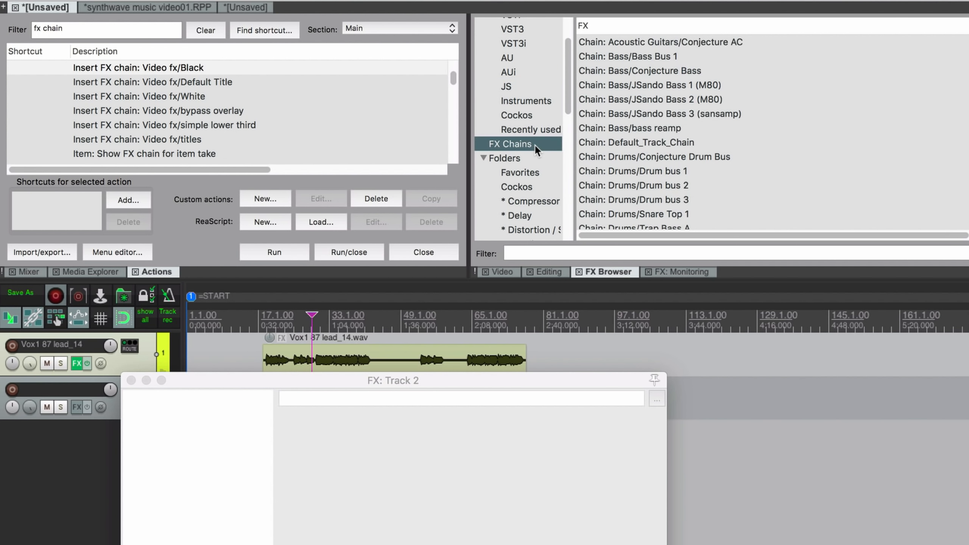
scroll(700, 136, down, 10)
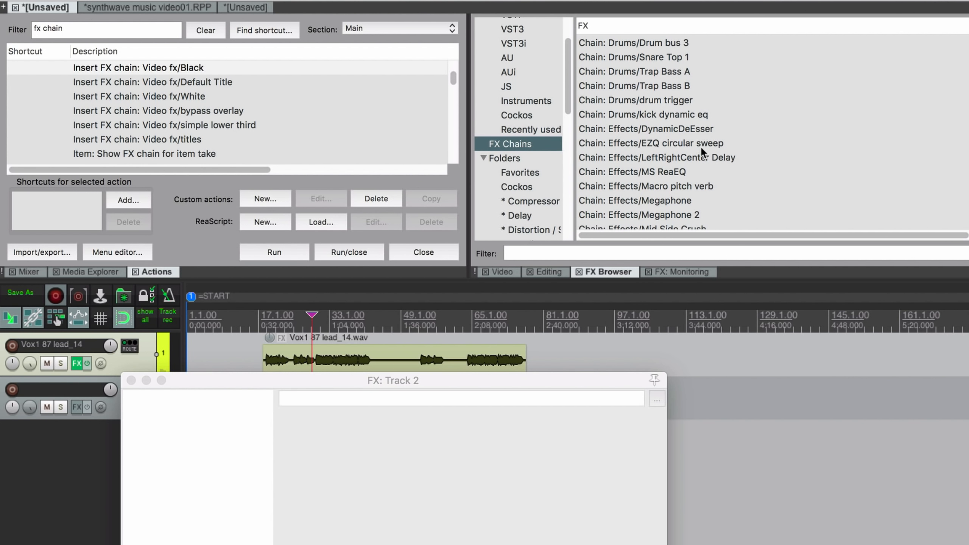
click(684, 128)
right_click(684, 129)
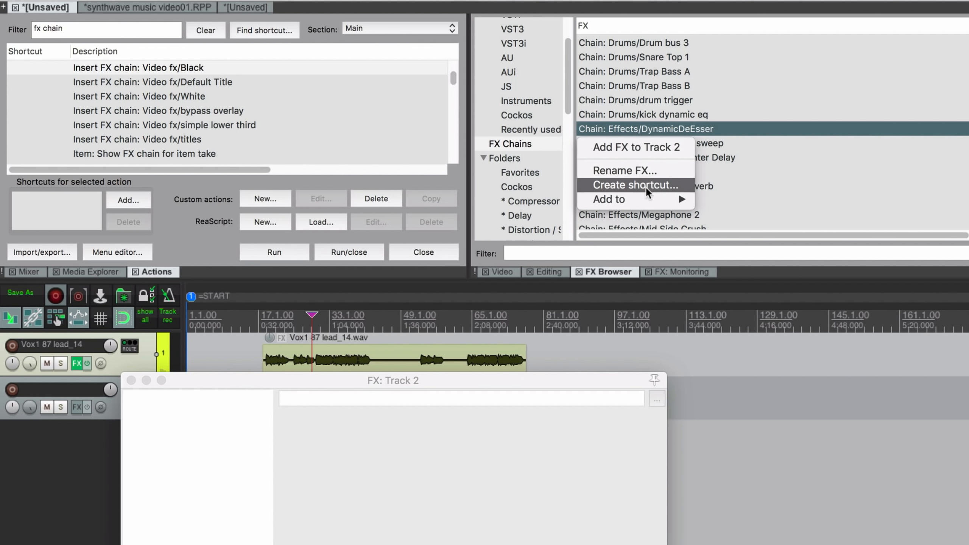
- Cancel a shortcut for the chain and delete the Insert FX chain: Effects/DynamicDeEsser action
click(636, 185)
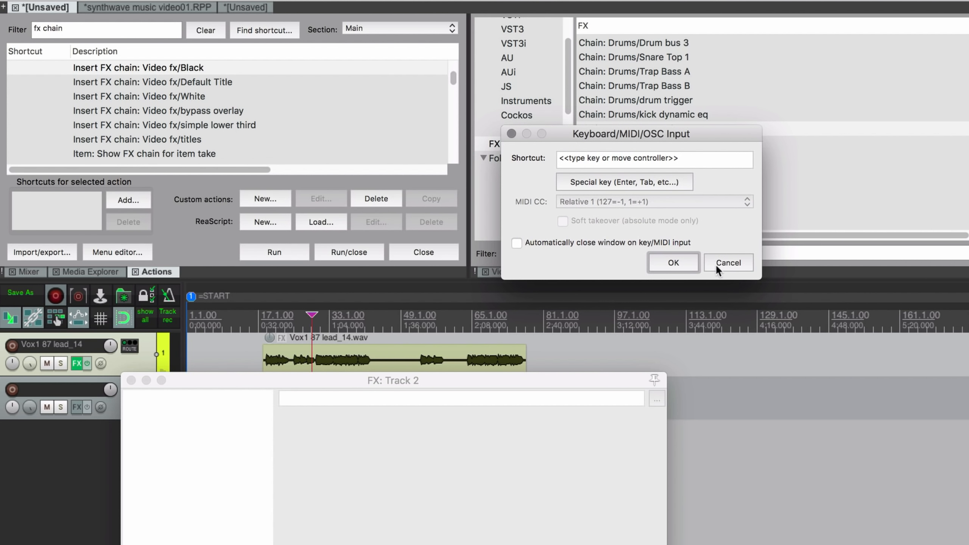
click(729, 262)
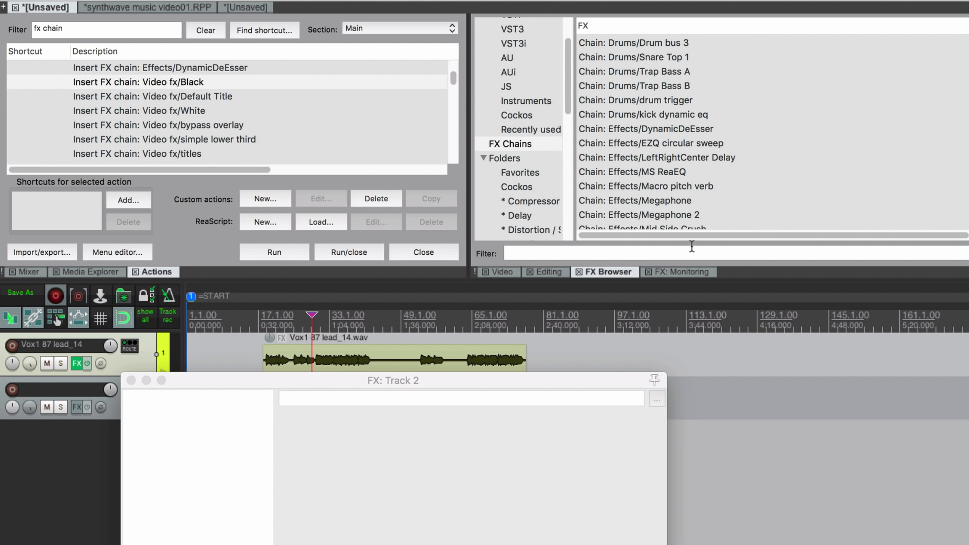
click(241, 68)
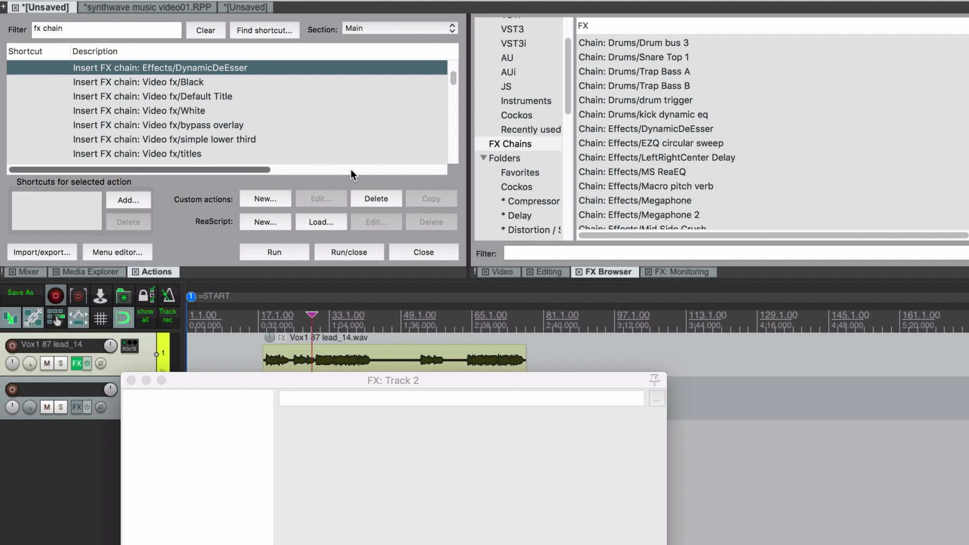
click(390, 199)
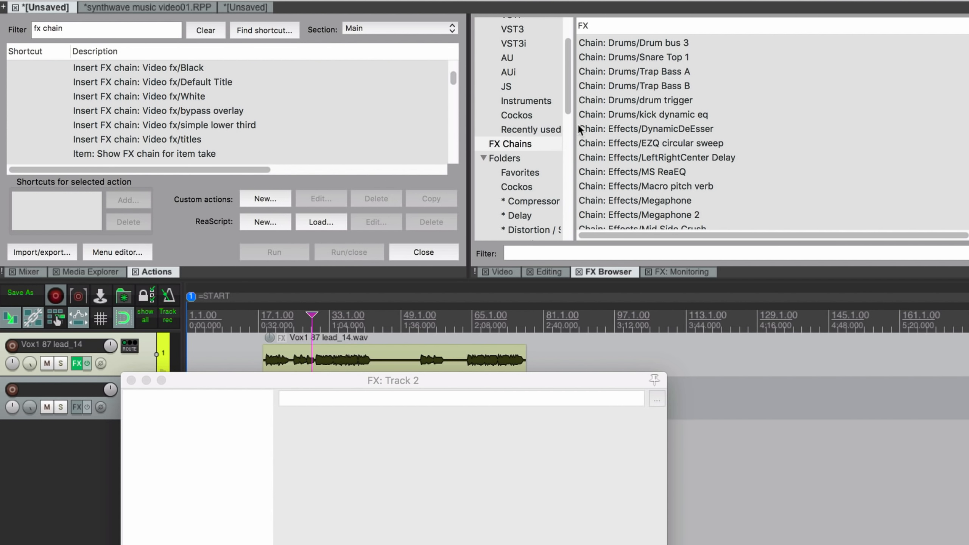
- Cancel another shortcut attempt, then delete the DynamicDeEsser chain's shortcut
click(679, 131)
right_click(679, 131)
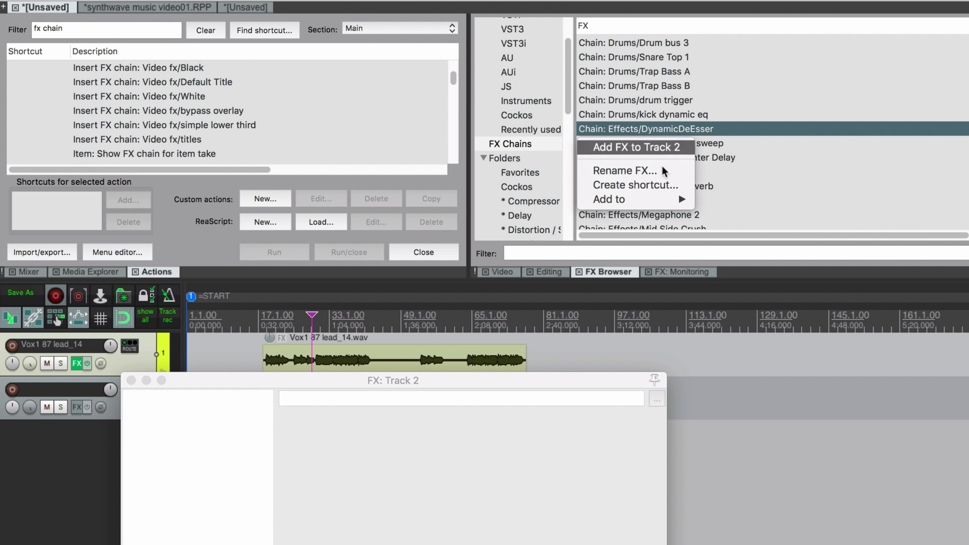
click(659, 186)
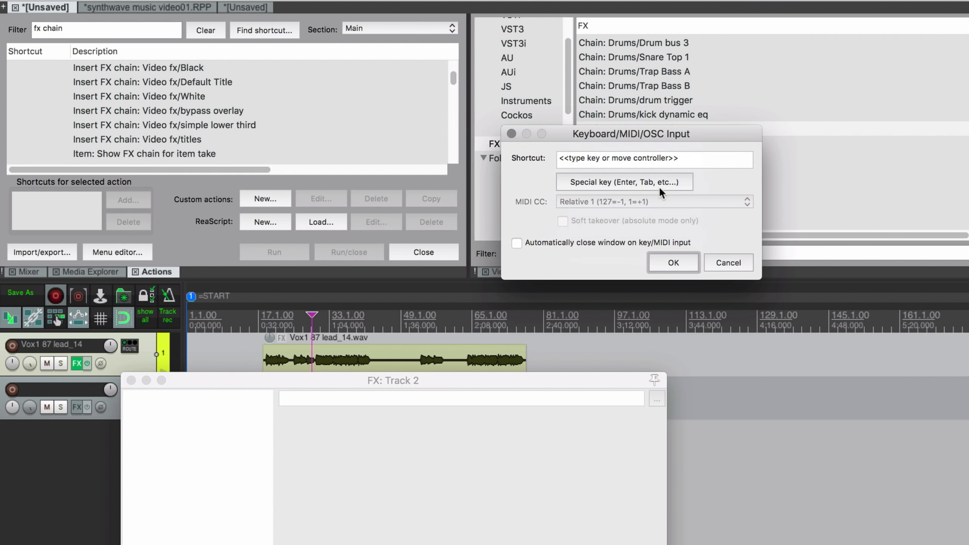
click(726, 263)
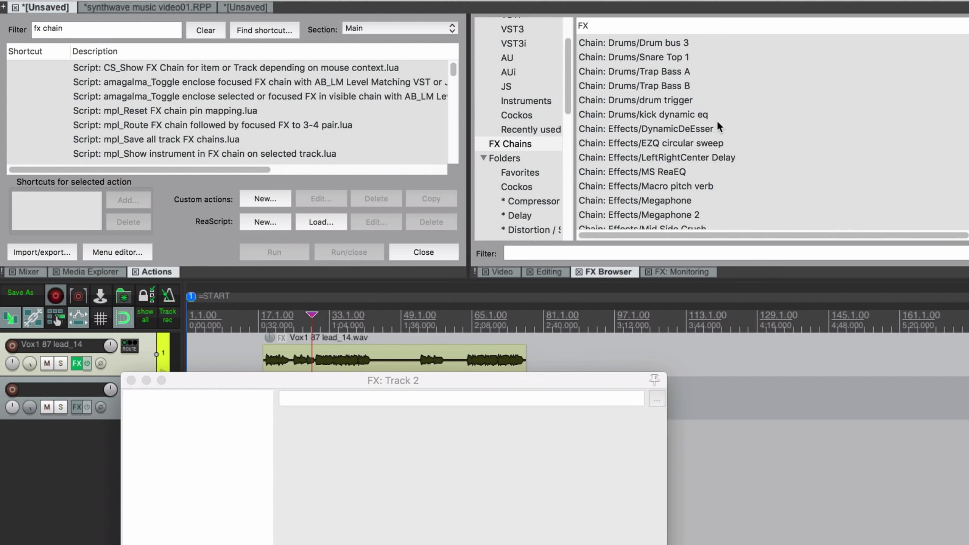
click(696, 130)
right_click(696, 130)
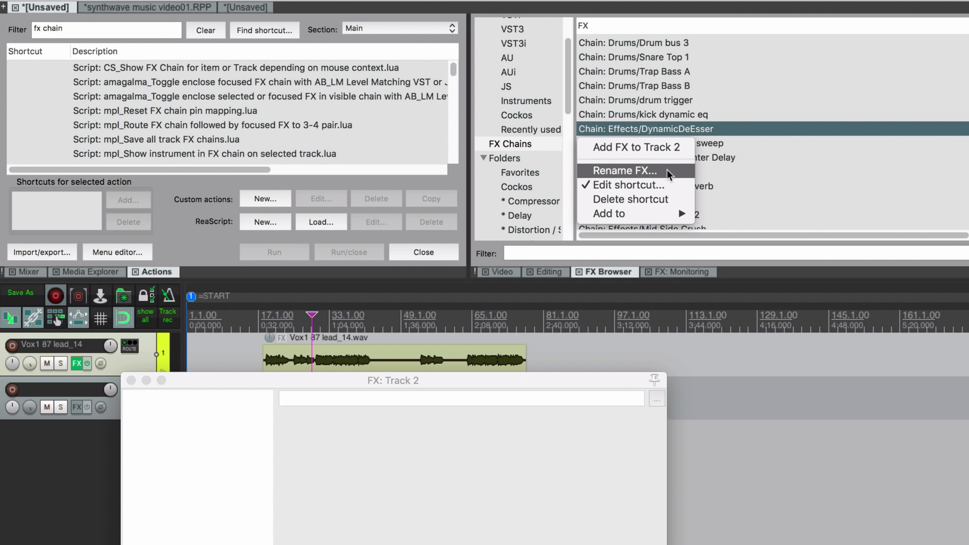
click(648, 200)
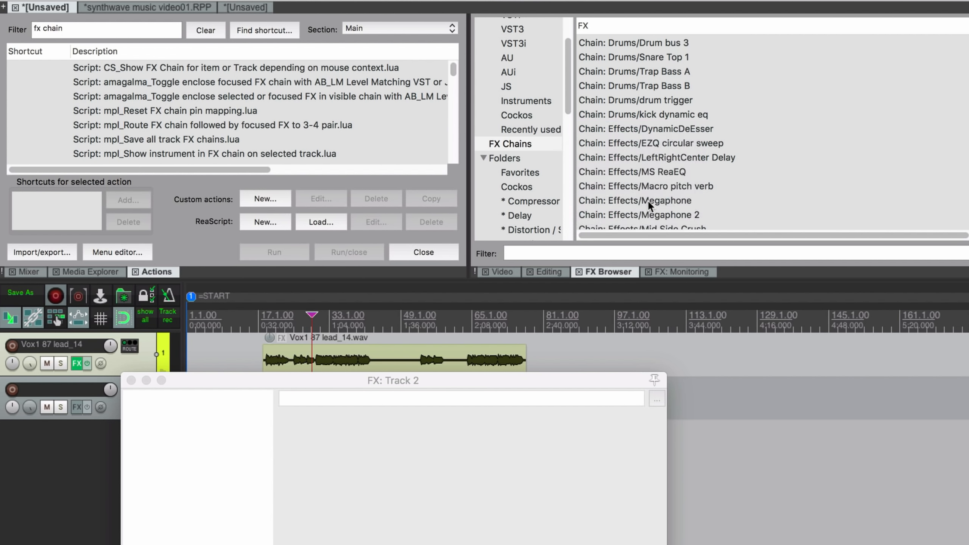
- Check the Performance meter's display options, then switch to the synthwave music video01.RPP tab
click(262, 115)
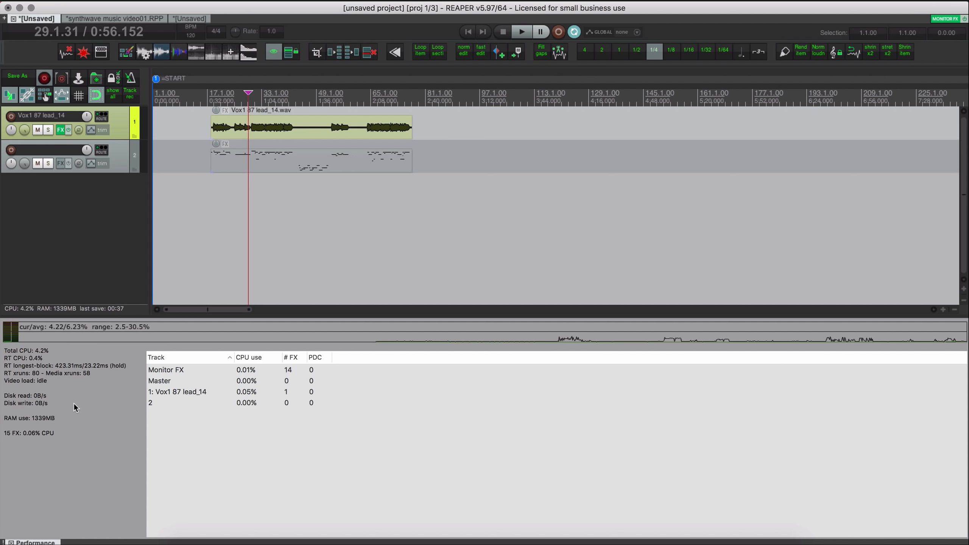
right_click(82, 384)
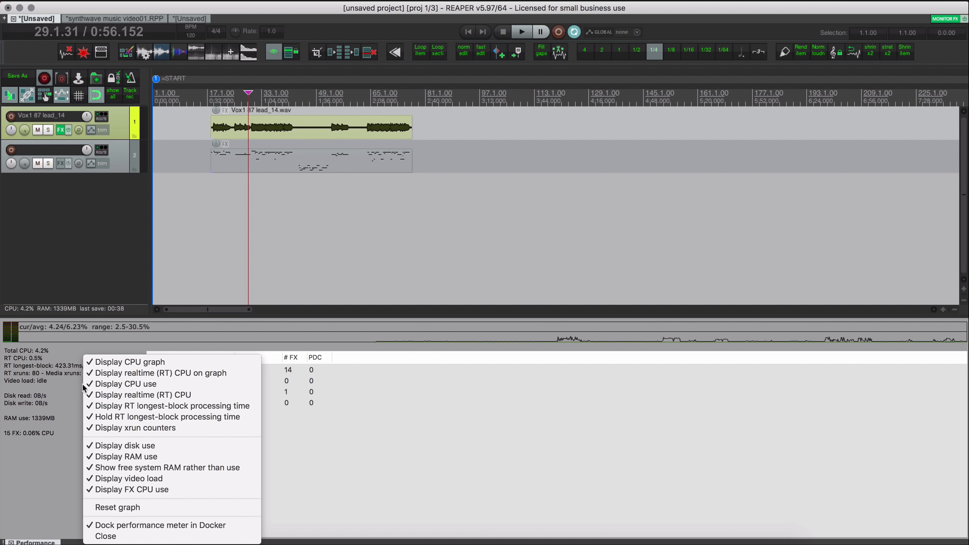
click(61, 399)
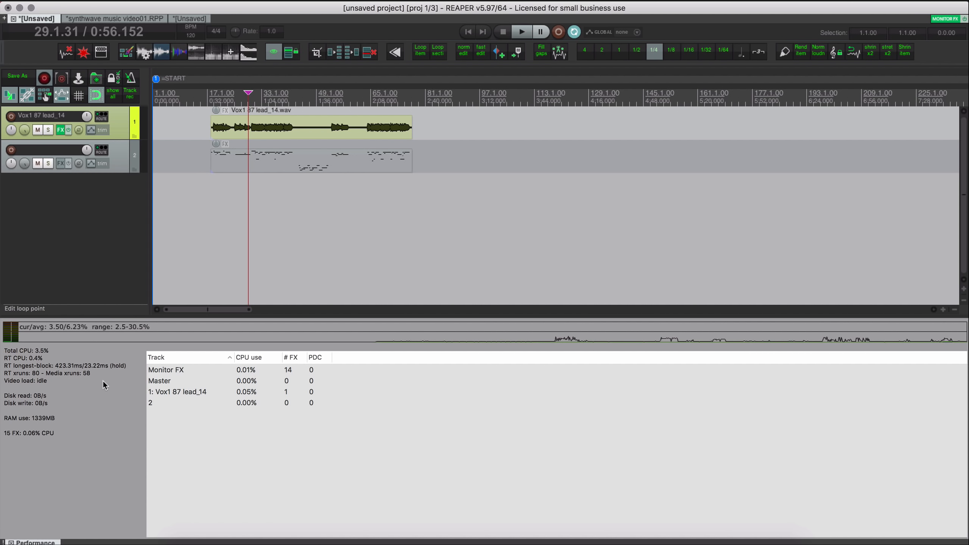
click(147, 19)
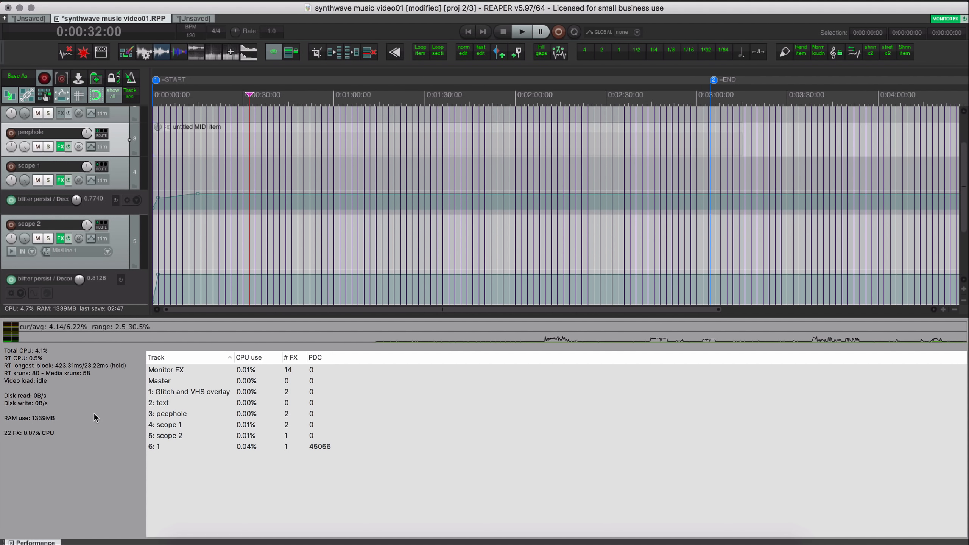
- Load the Media Explorer/Video screenset (F7) and show the Performance Meter beside it
key(F7)
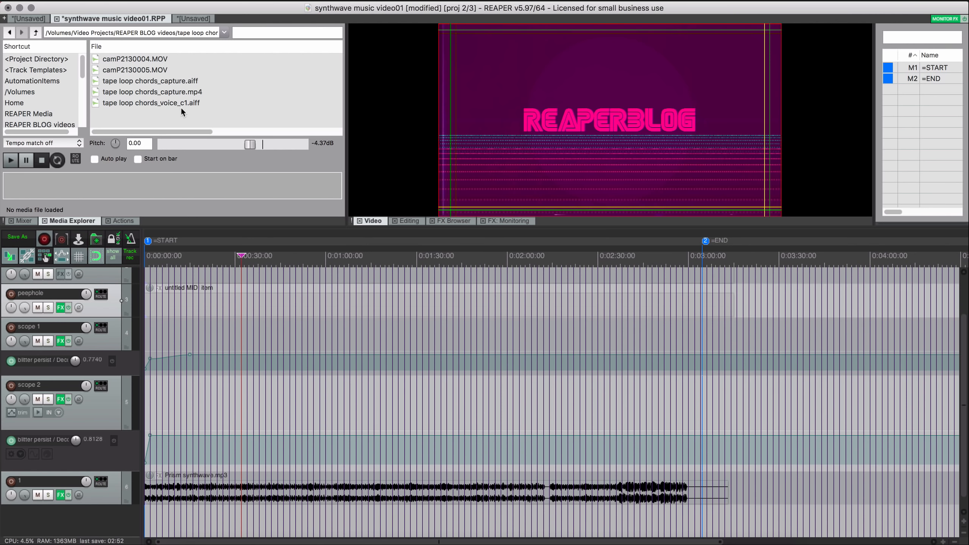
click(132, 0)
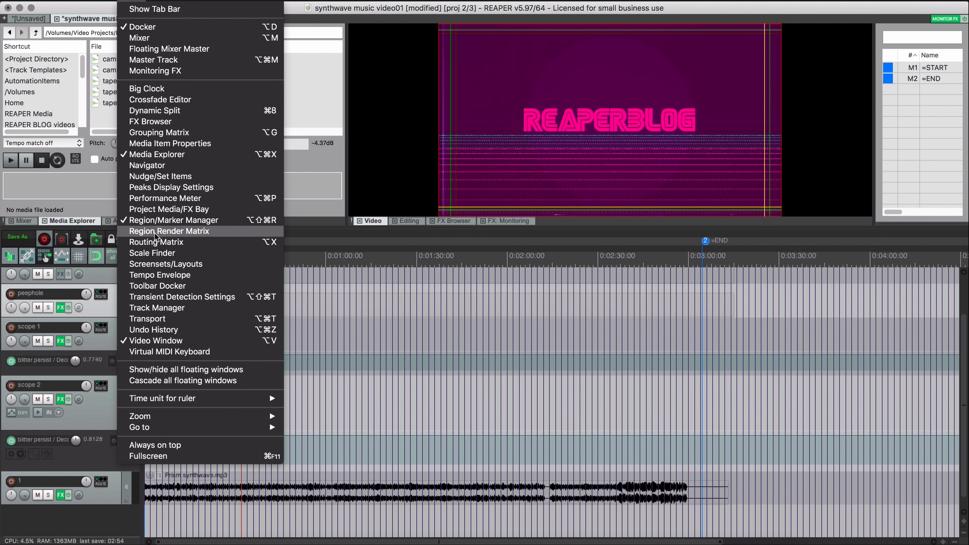
click(167, 198)
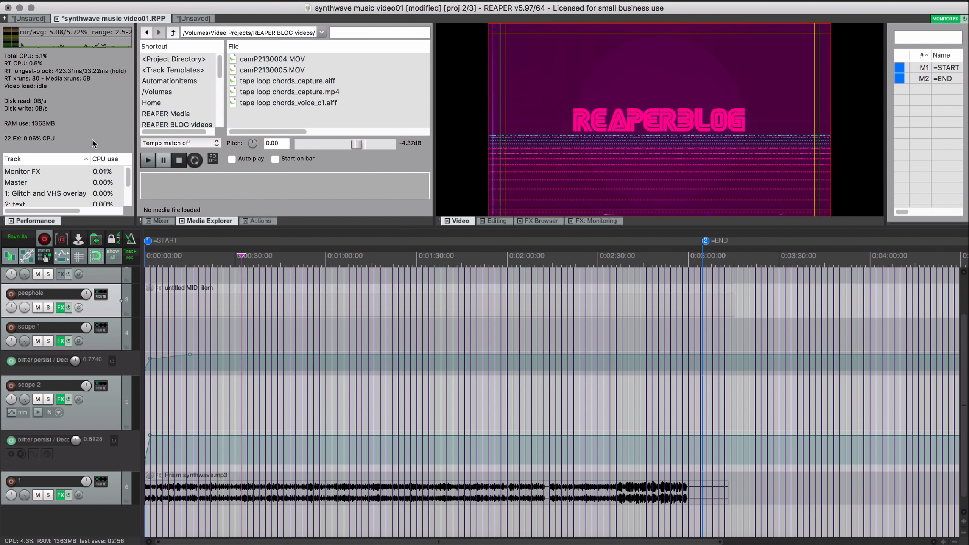
- Play the synthwave project from about 0:46, stop, and open the meter's display options
click(283, 258)
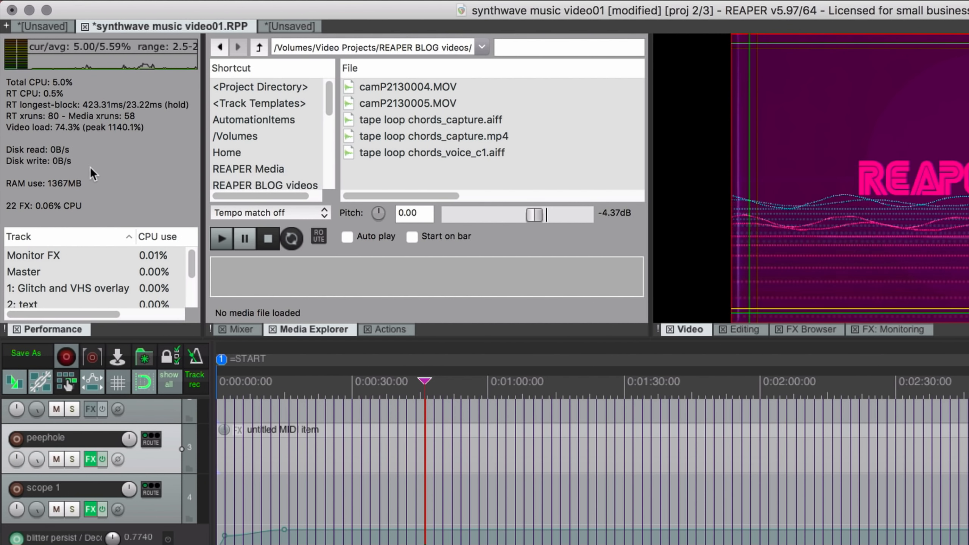
key(space)
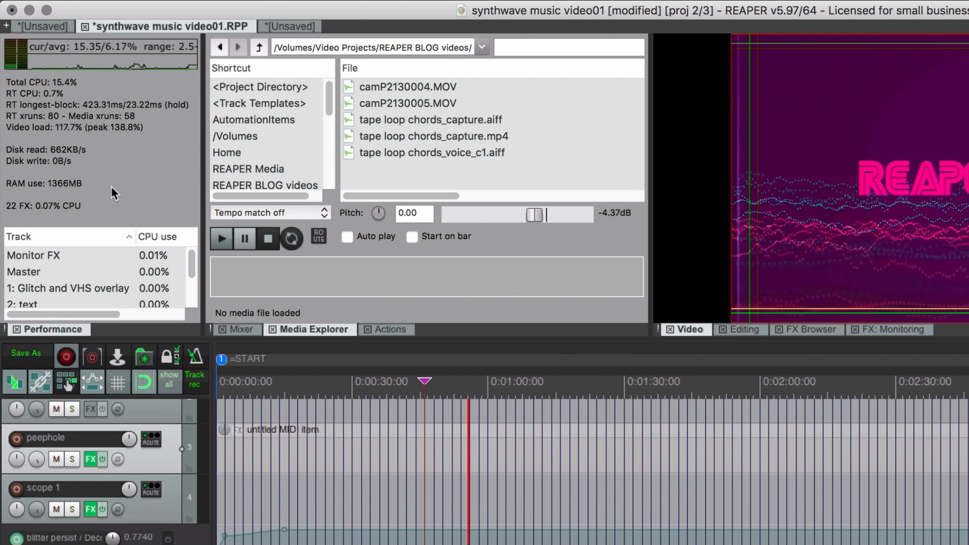
key(space)
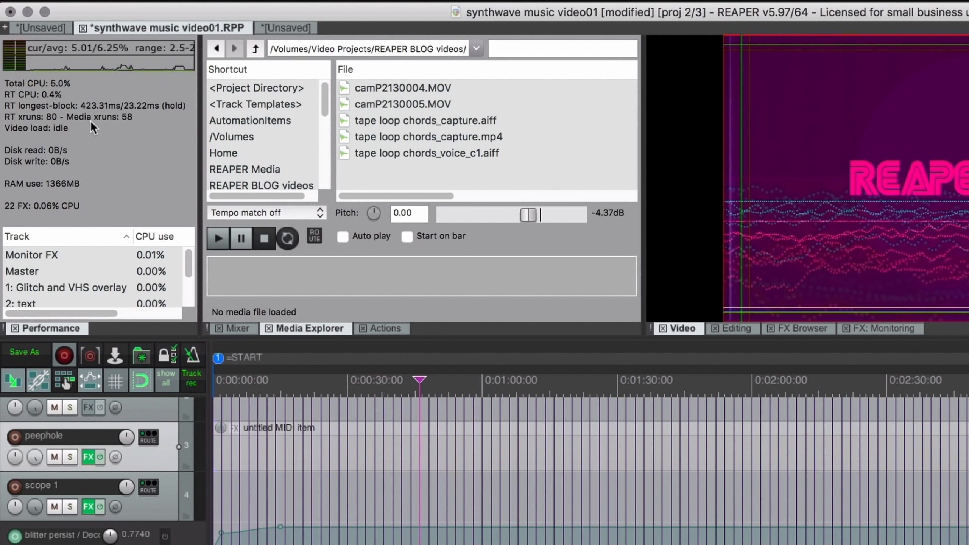
right_click(92, 130)
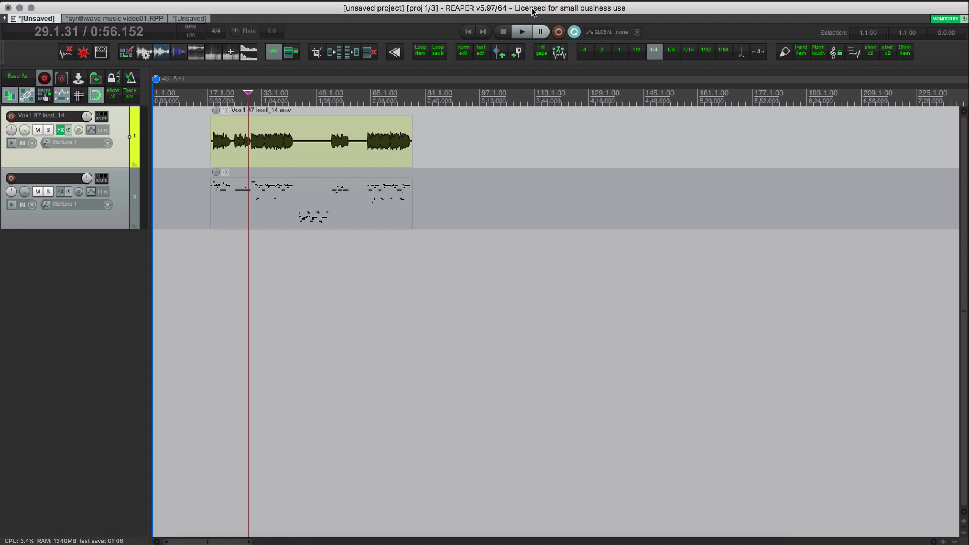
- Set the edit cursor to 2:06.934 and browse the Actions list
click(369, 255)
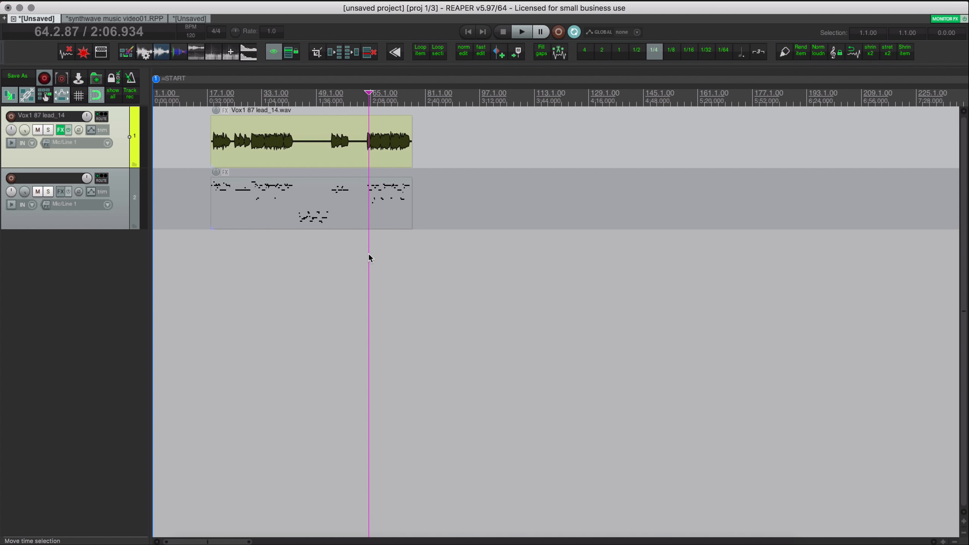
key(shift+slash)
scroll(262, 150, down, 5)
scroll(262, 150, up, 5)
scroll(262, 150, down, 3)
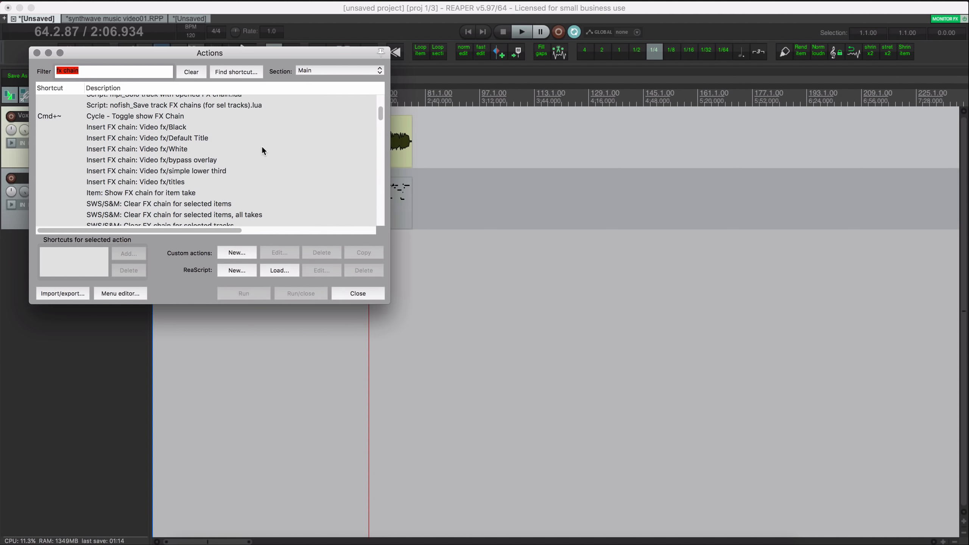
scroll(263, 150, up, 3)
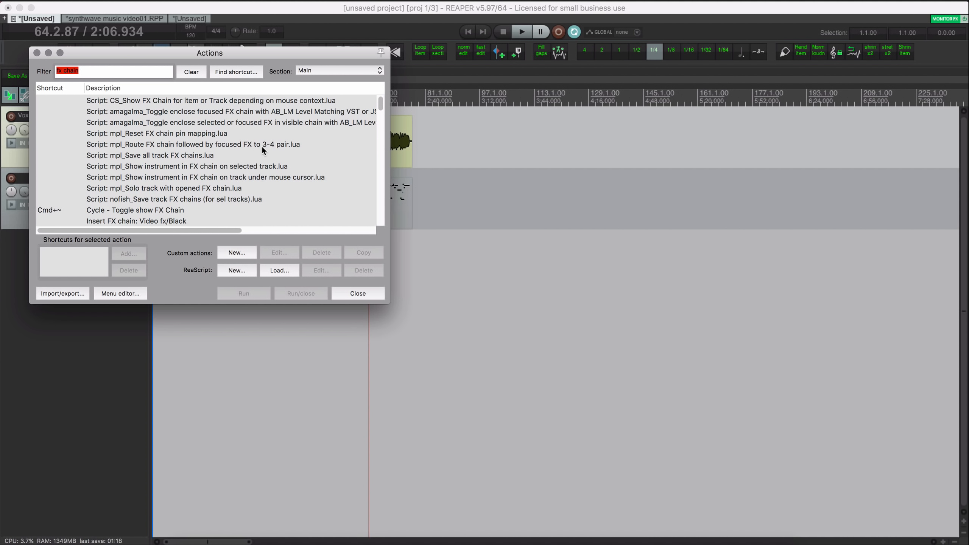
scroll(262, 150, down, 4)
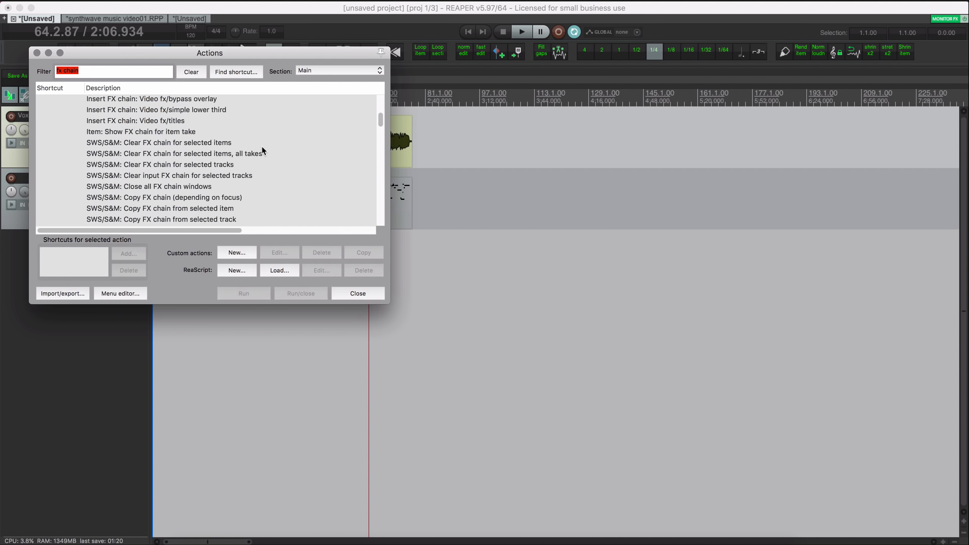
scroll(262, 150, up, 4)
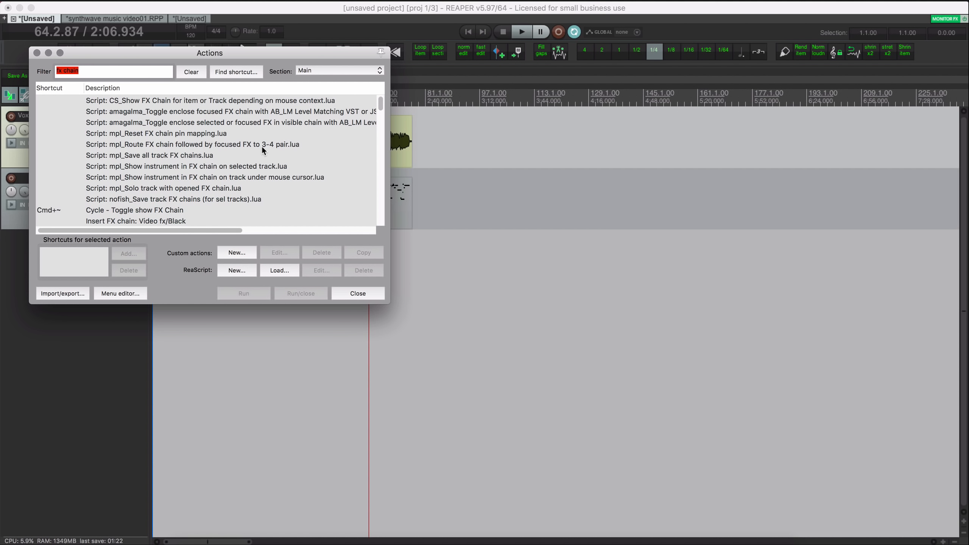
- View the VST ARA setting in Preferences, then close Preferences and the Actions list
click(63, 432)
key(super+comma)
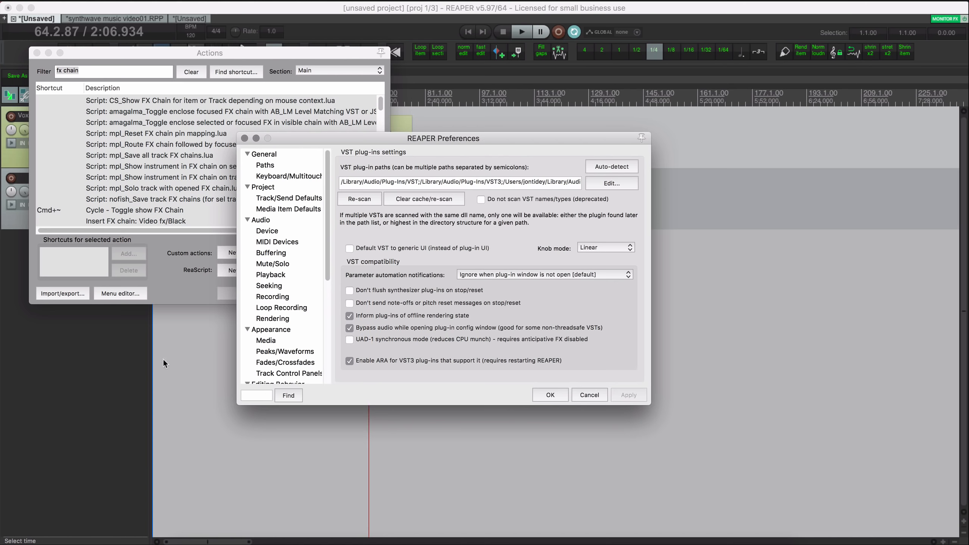
scroll(289, 255, down, 5)
scroll(289, 255, up, 5)
scroll(290, 256, down, 3)
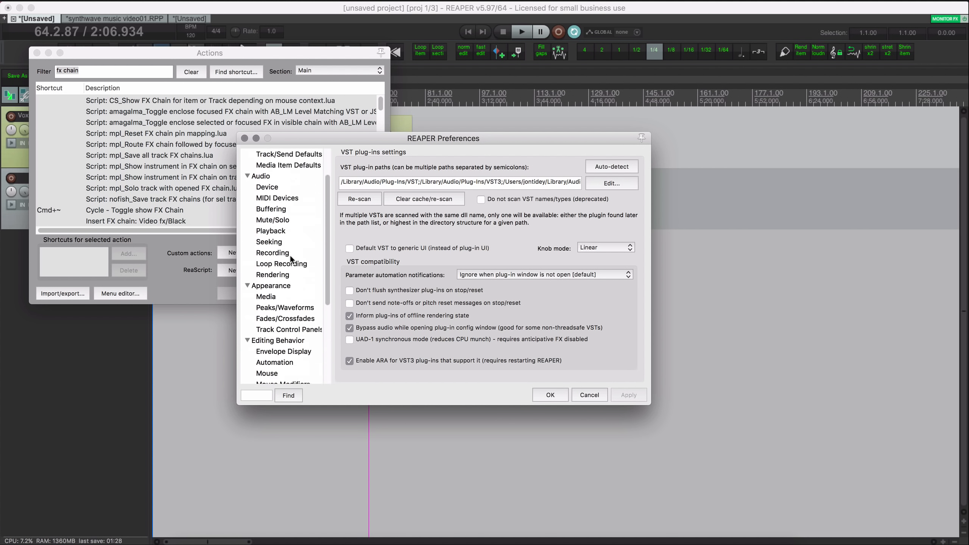
click(244, 139)
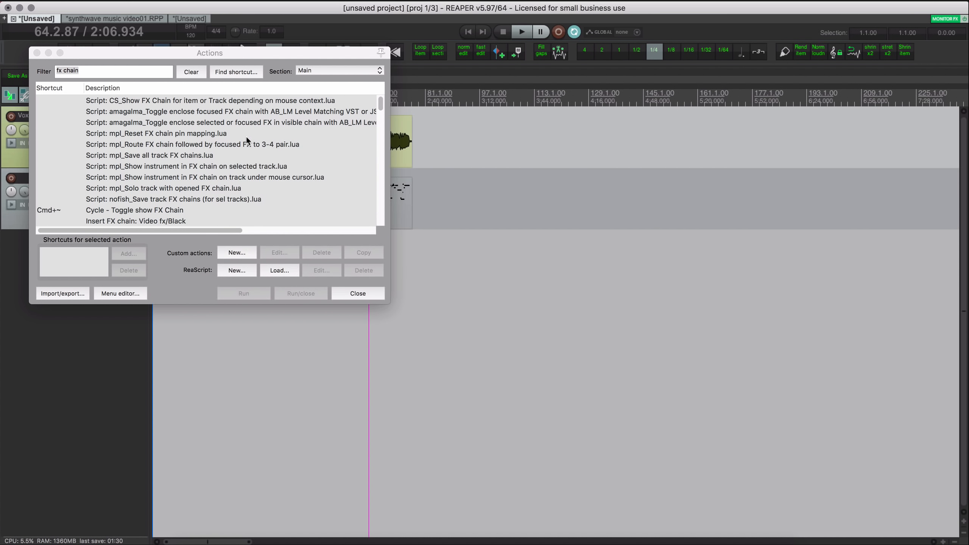
click(37, 52)
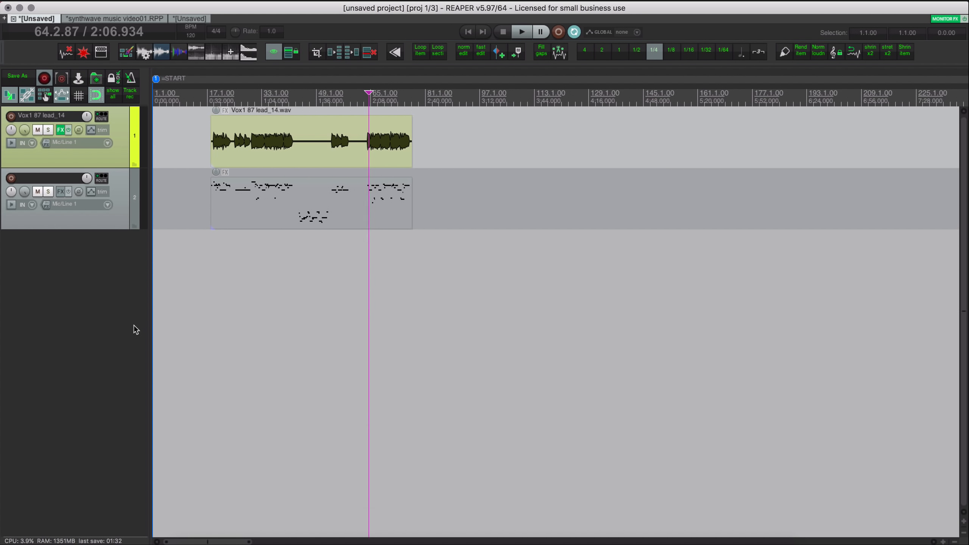
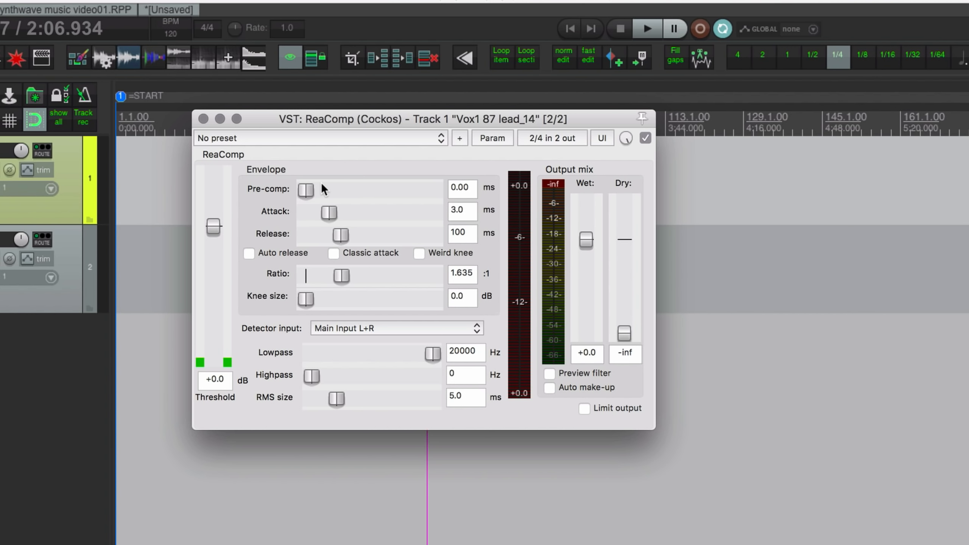
- Try ReaComp's steady rock kick, Vintage Overheads, distorted guitar and DeEsser presets, ending on L1 style limiting
click(312, 137)
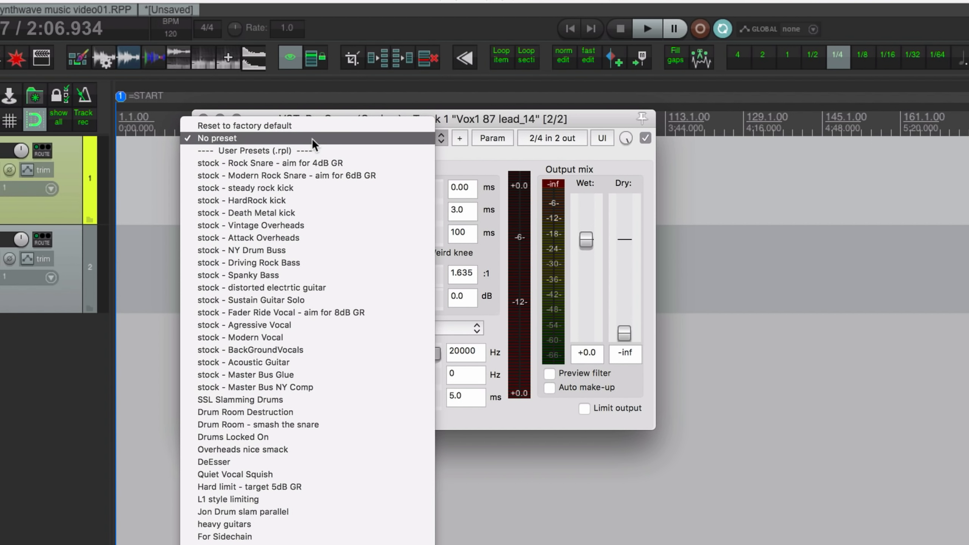
click(313, 186)
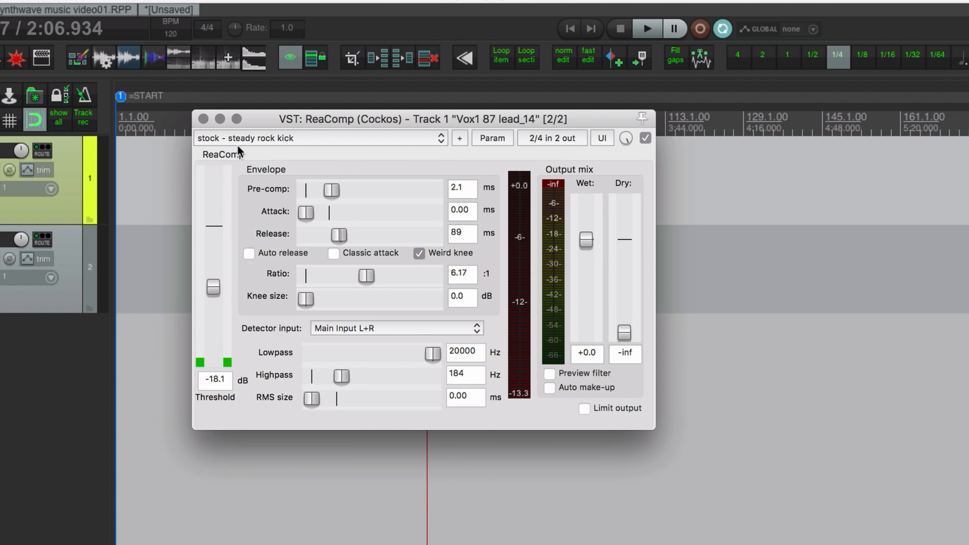
click(246, 139)
click(245, 175)
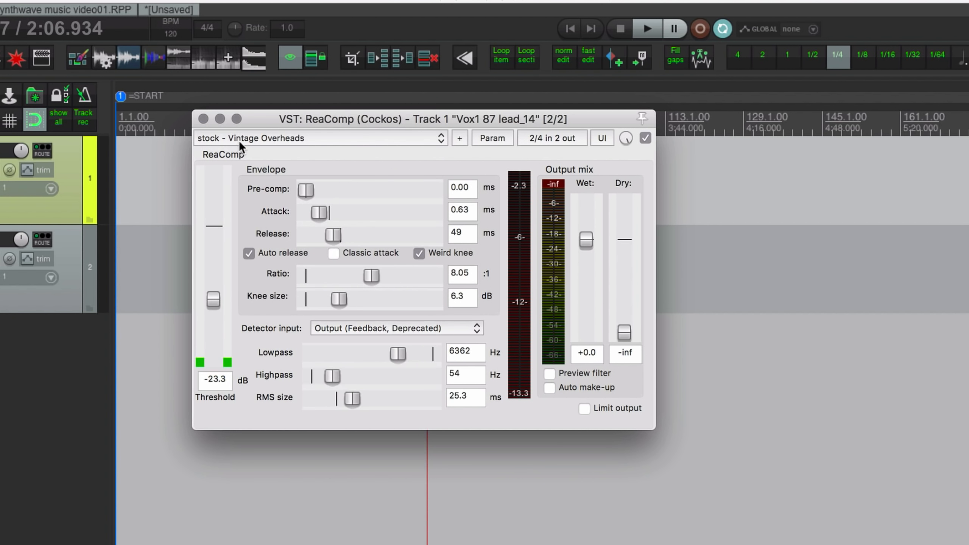
click(238, 139)
click(245, 197)
click(237, 145)
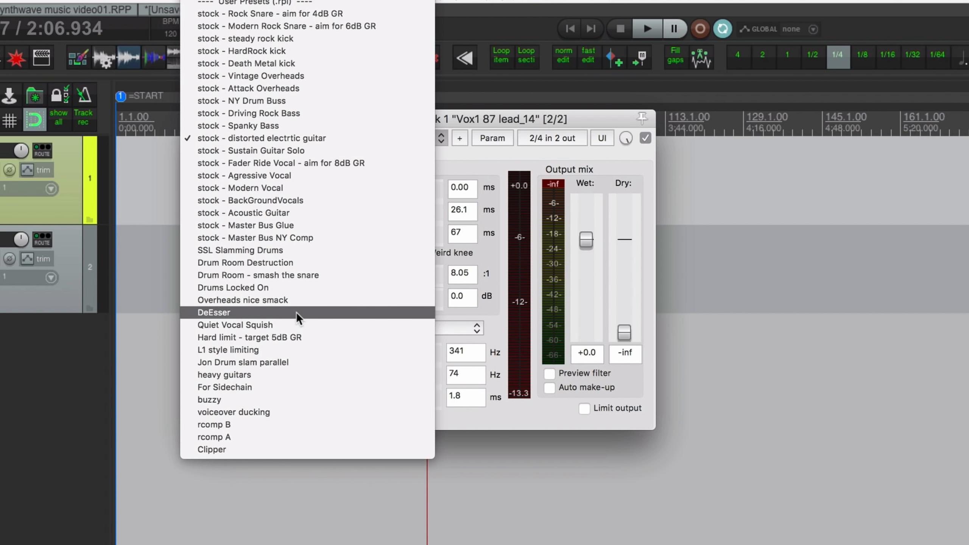
click(230, 313)
click(237, 139)
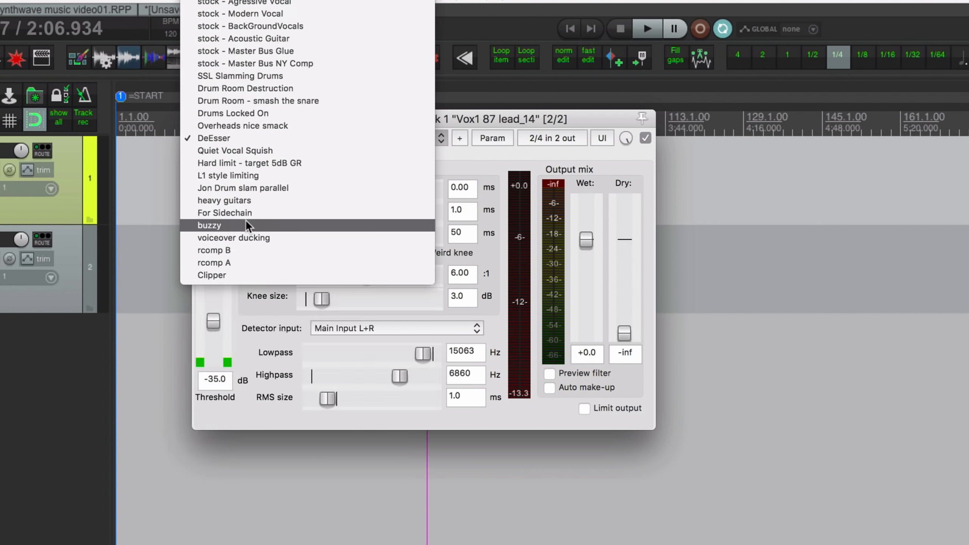
click(251, 180)
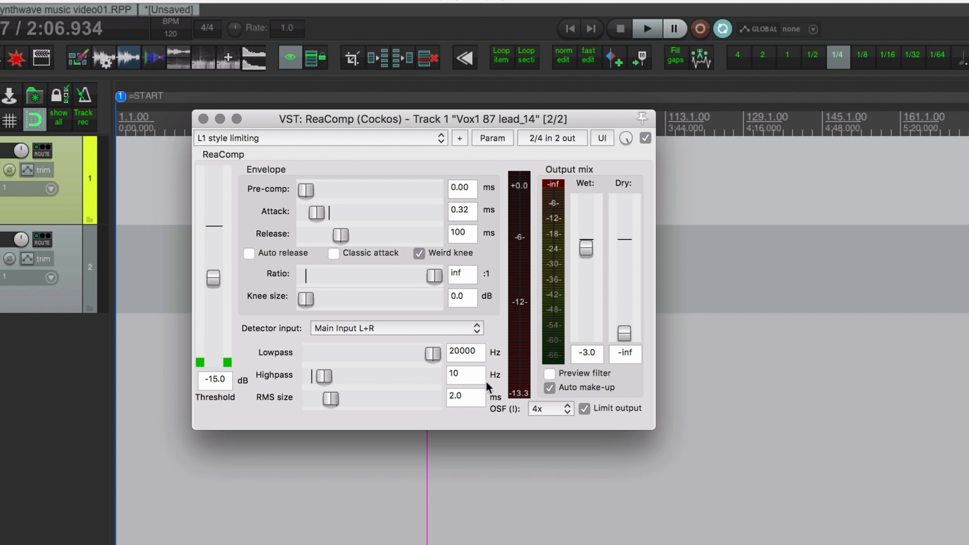
- Check the compressor's oversampling factor choices, leaving it at 4x
click(555, 408)
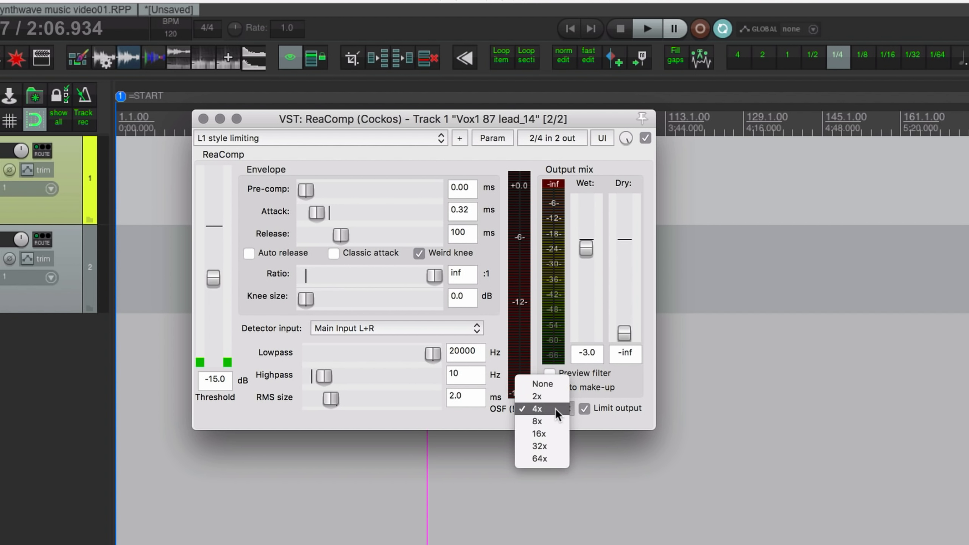
click(555, 408)
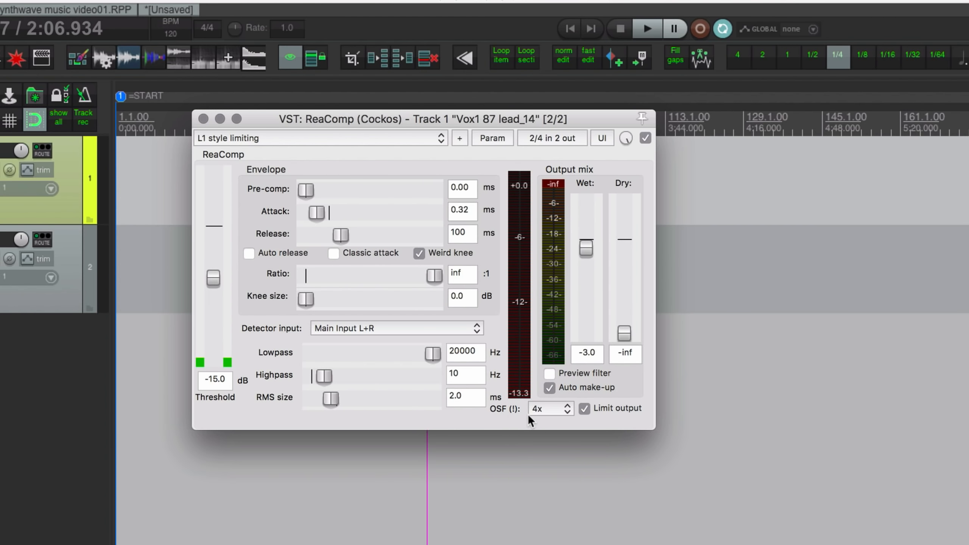
click(541, 409)
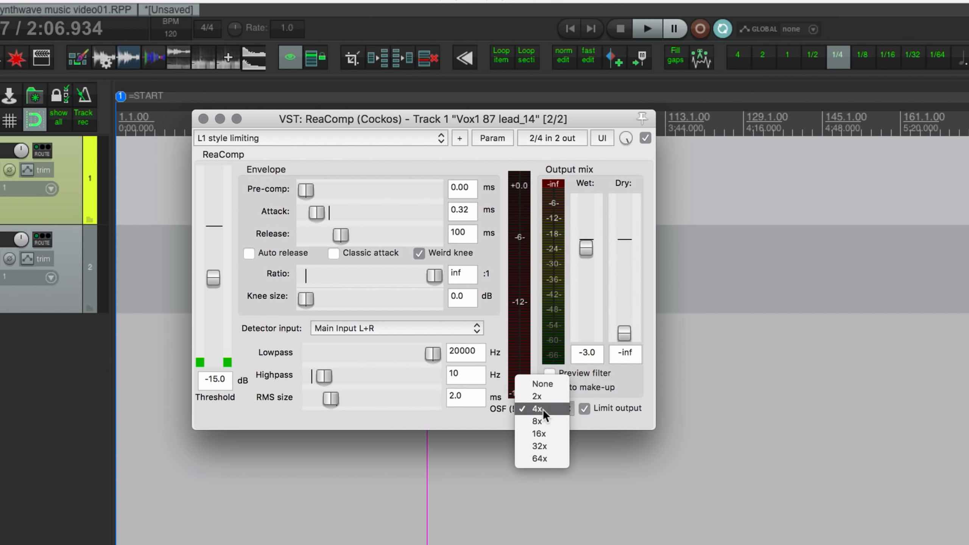
click(542, 409)
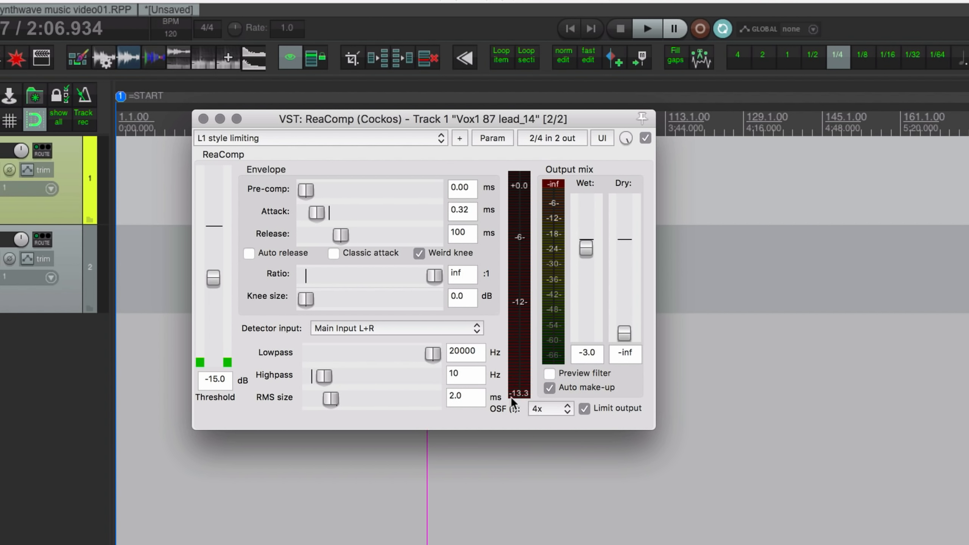
- Load the Clipper, Modern Rock Snare 6dB GR and NY Drum Buss presets, leaving oversampling at None
click(249, 138)
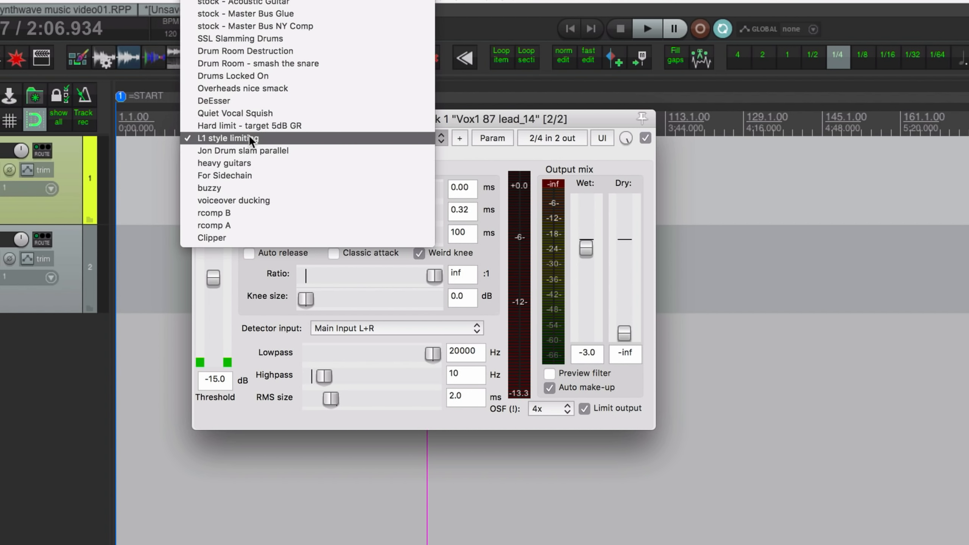
click(269, 239)
click(302, 135)
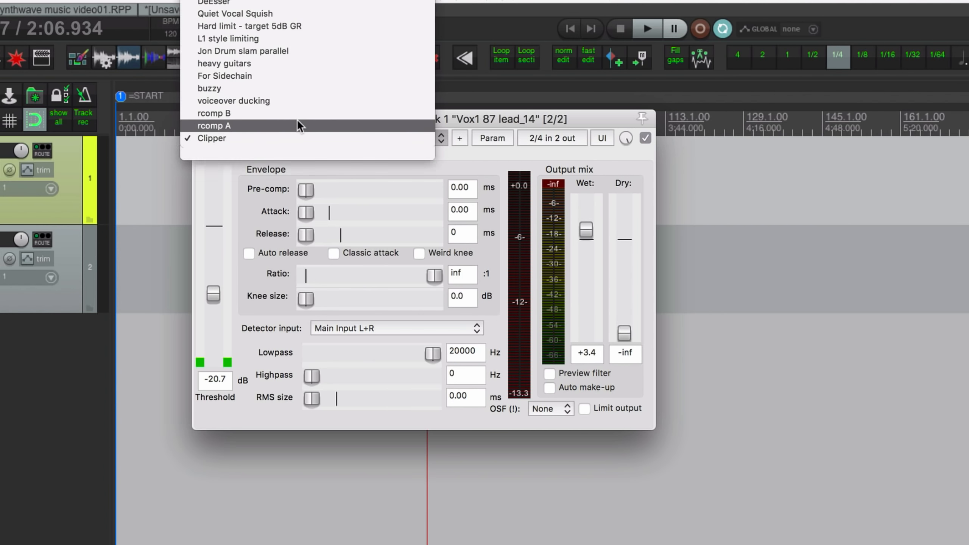
scroll(294, 76, up, 10)
click(279, 18)
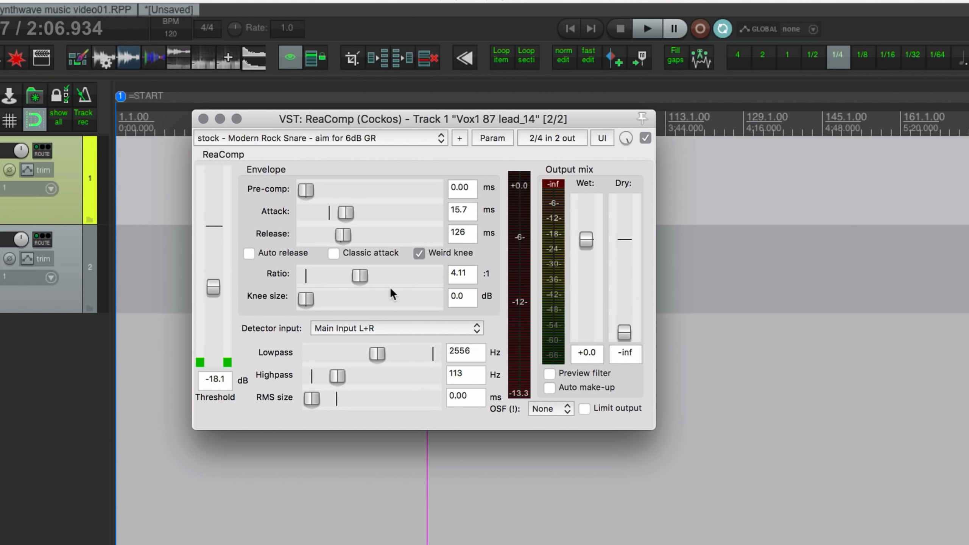
click(277, 138)
click(268, 207)
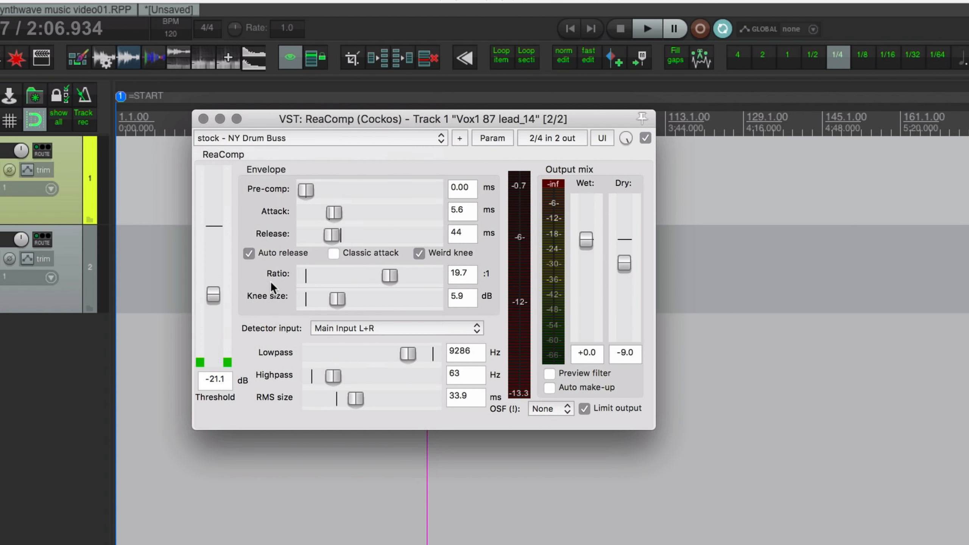
click(537, 409)
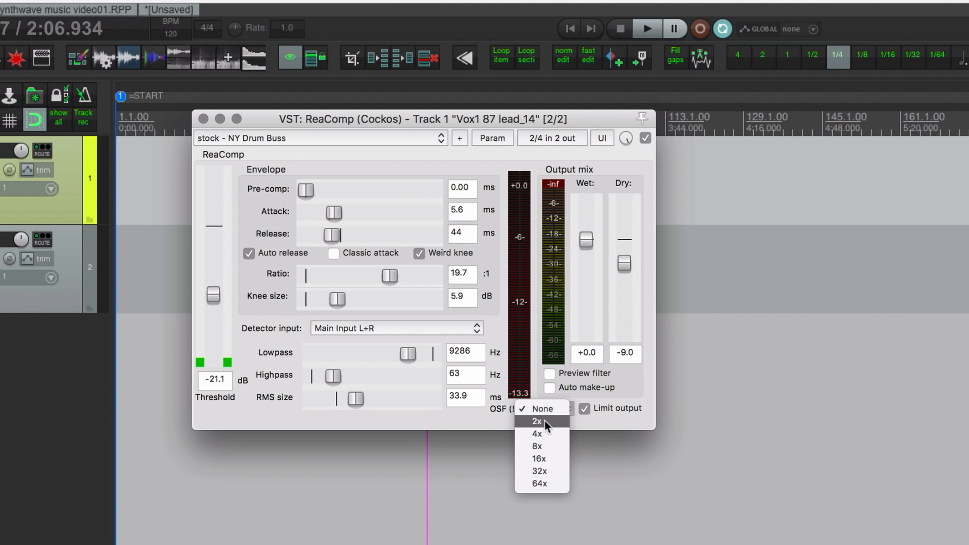
click(545, 411)
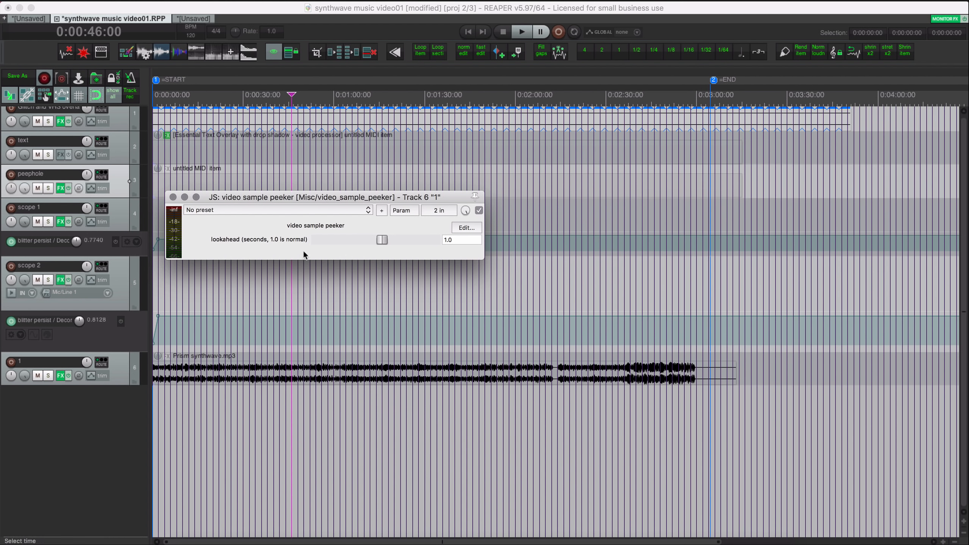
- Open the scope 2 track's effects window to show the Decorative Oscilloscope
click(454, 238)
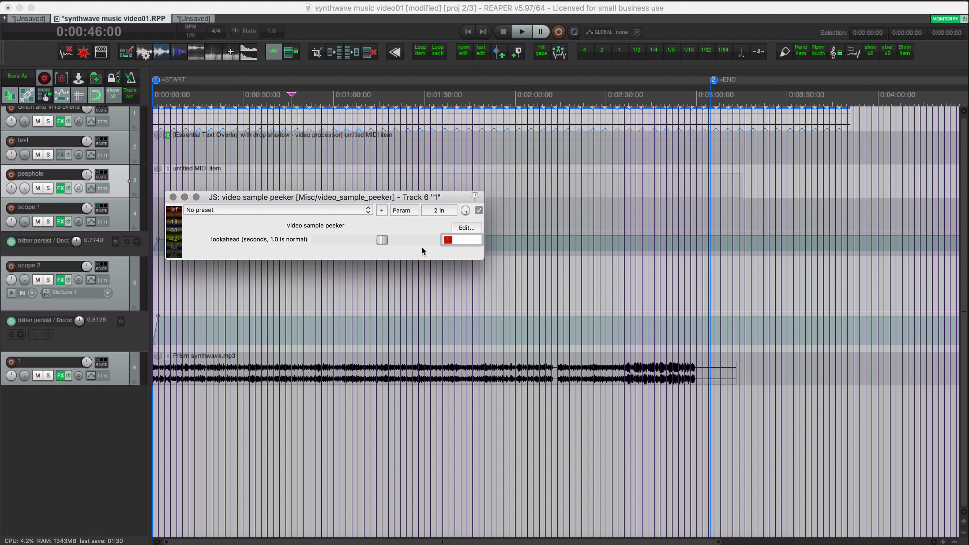
click(123, 364)
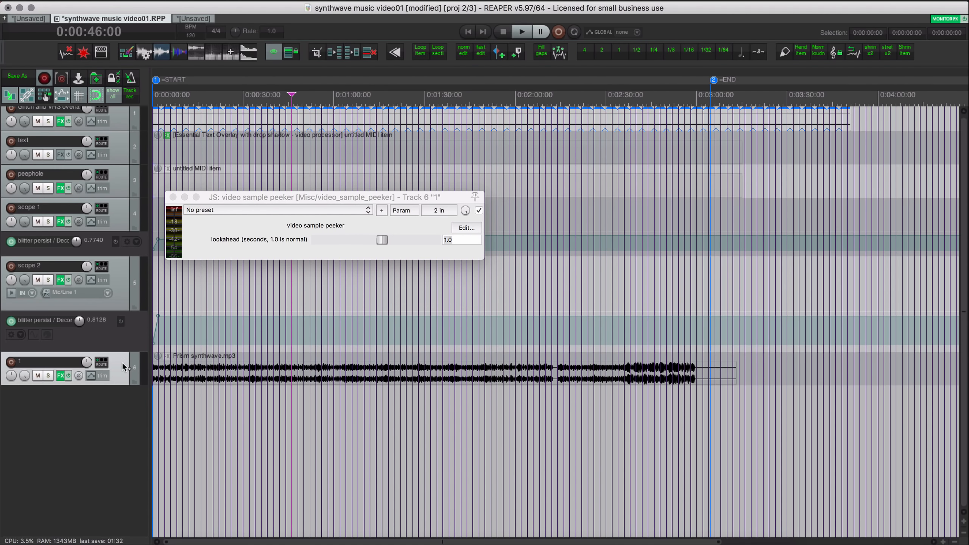
click(60, 279)
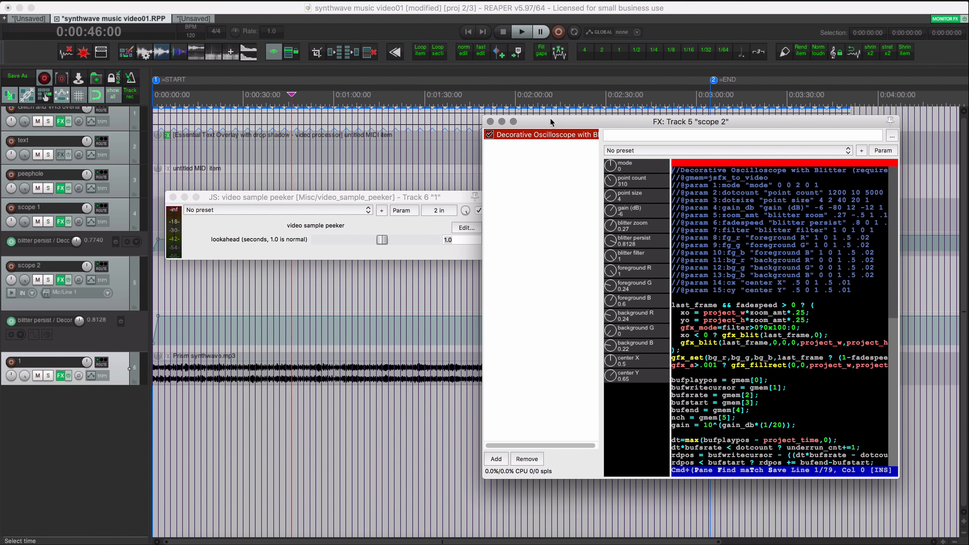
drag(550, 117, 417, 118)
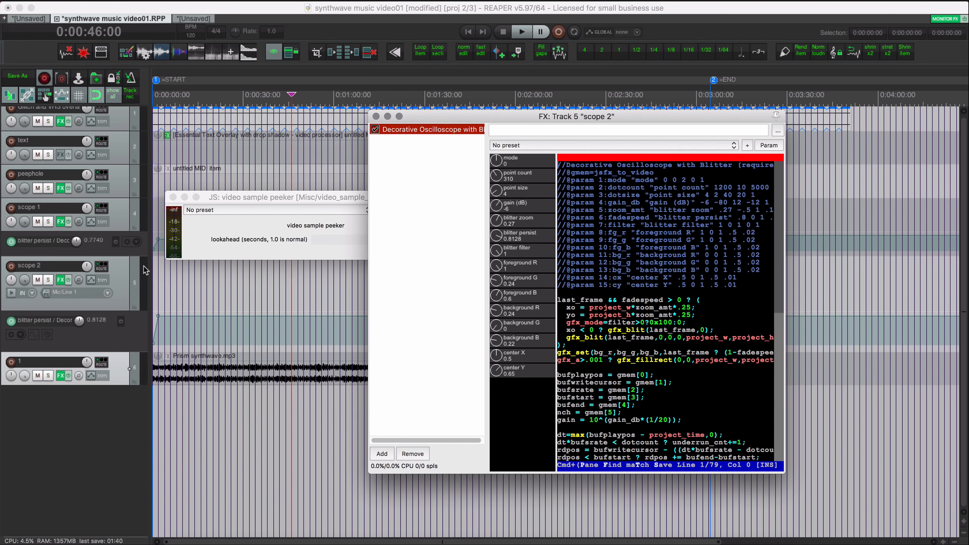
- Close the scope 2 effects window and the video sample peeker window
click(124, 275)
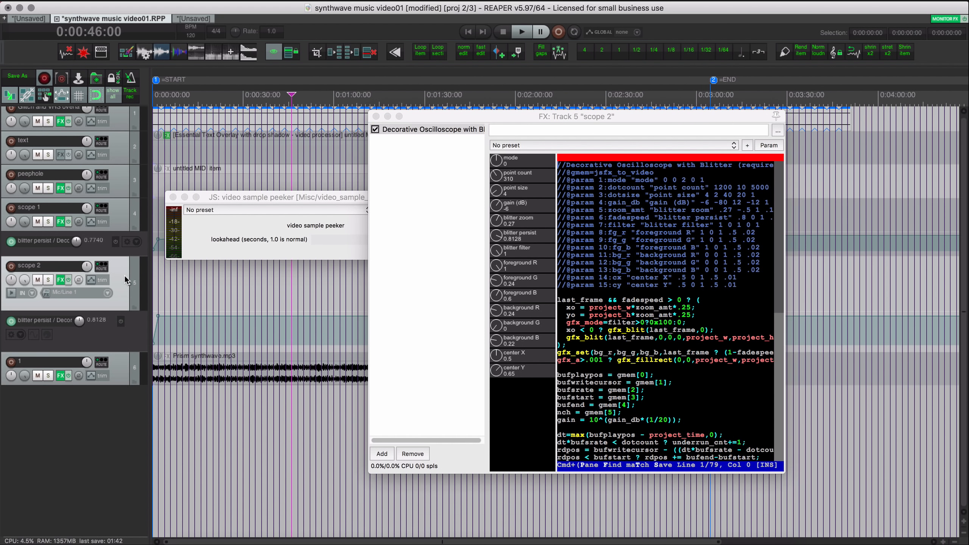
click(376, 116)
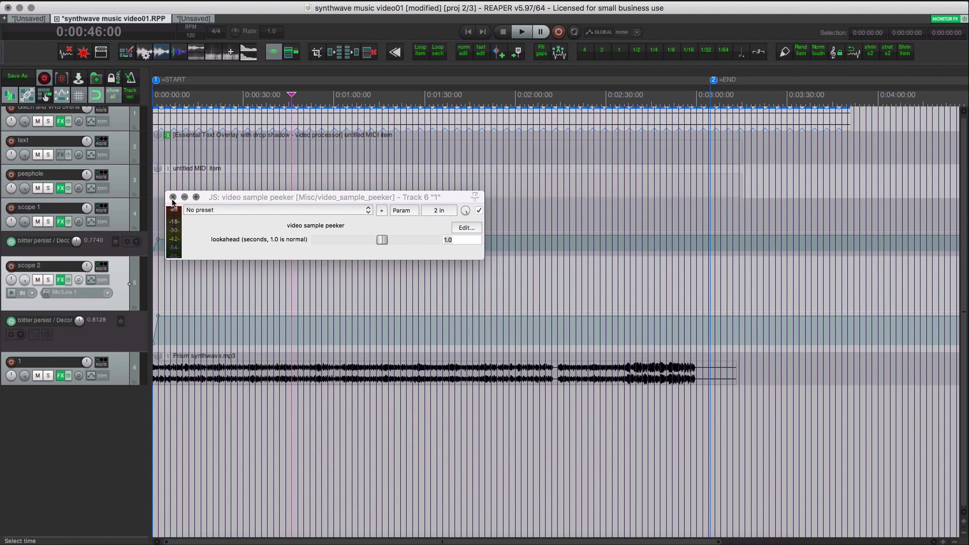
click(173, 197)
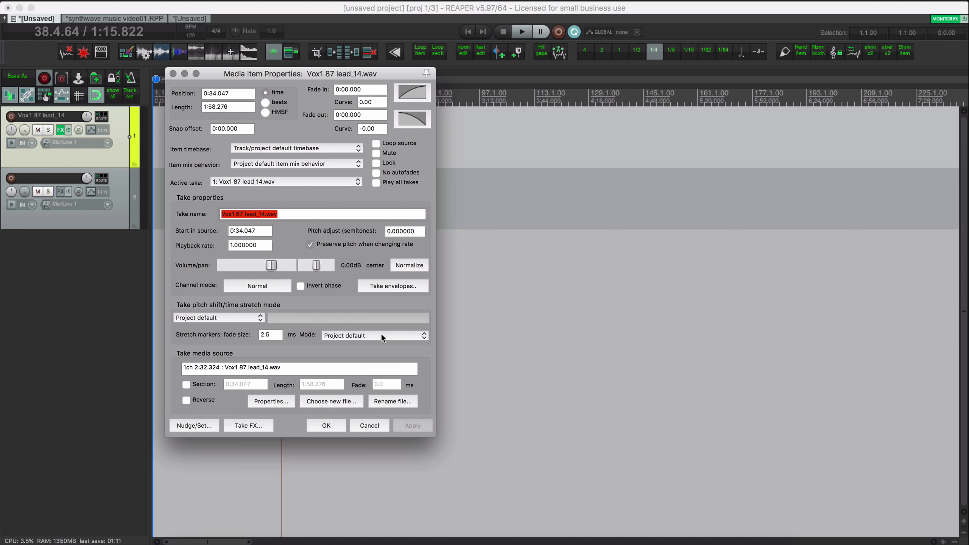
- Choose Balanced as the take's stretch marker mode, keeping the 2.5 ms fade size
click(344, 335)
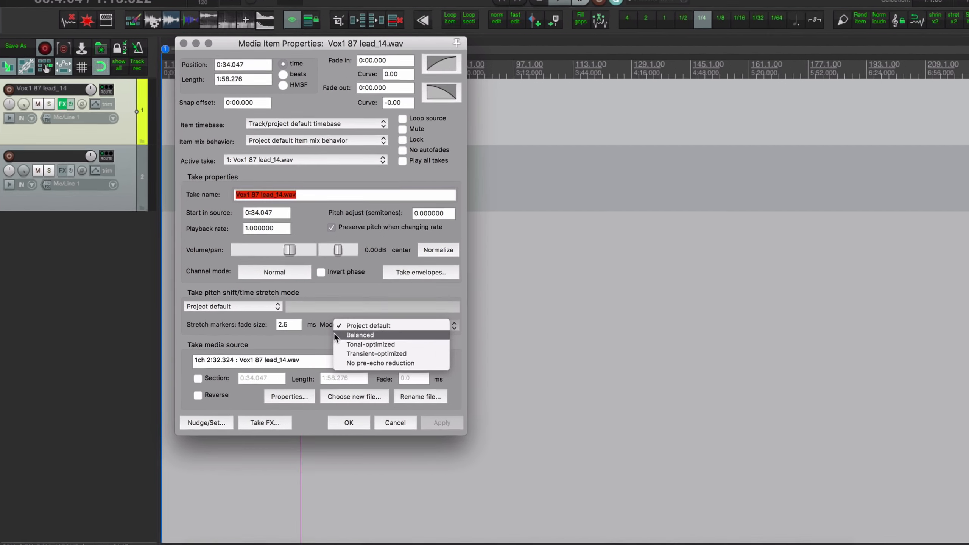
click(337, 344)
click(495, 281)
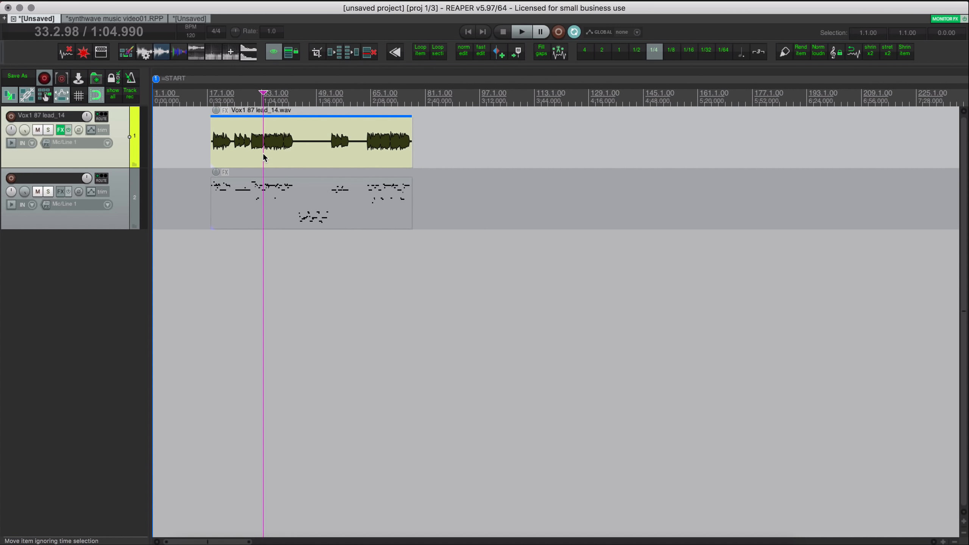
- In Project Settings, keep Balanced stretch markers and set default pitch shifting to SoundTouch
key(alt+Return)
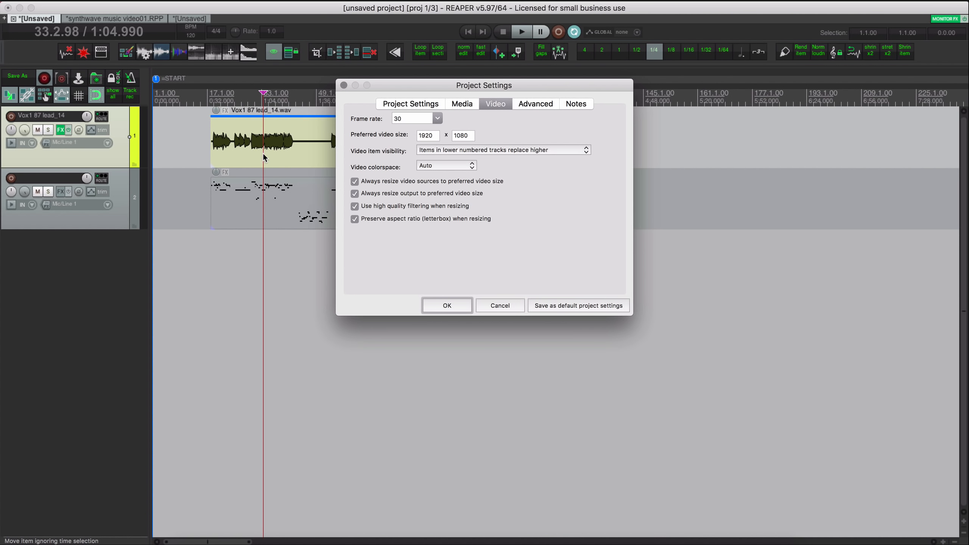
click(421, 104)
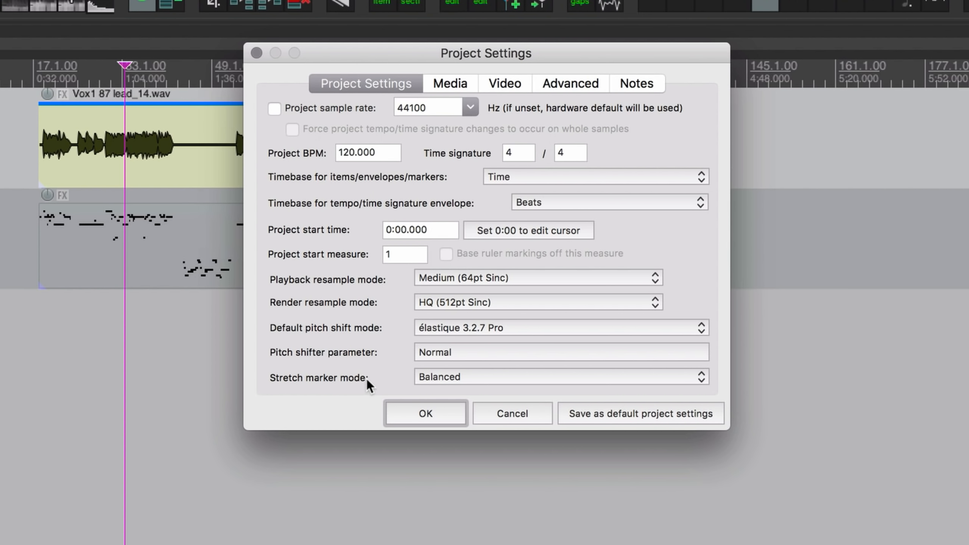
click(454, 284)
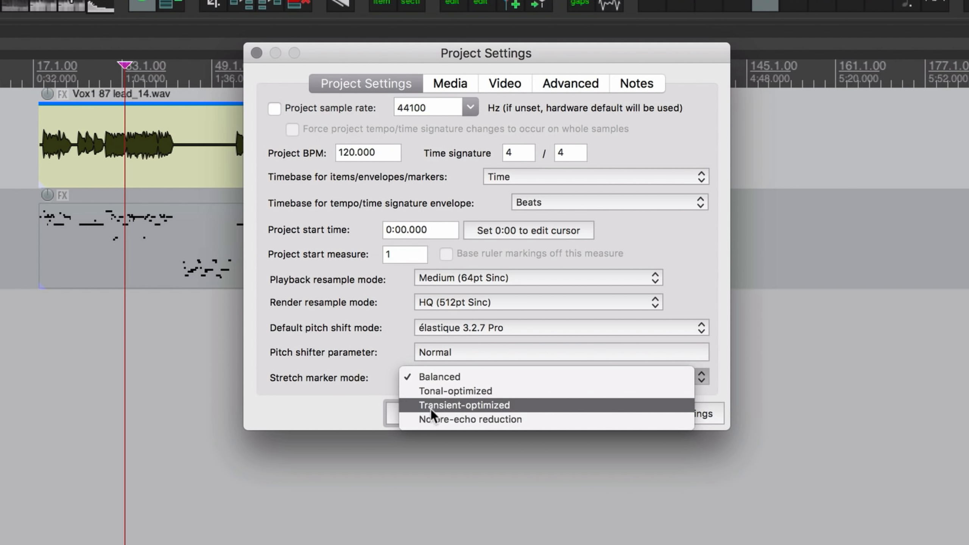
click(447, 378)
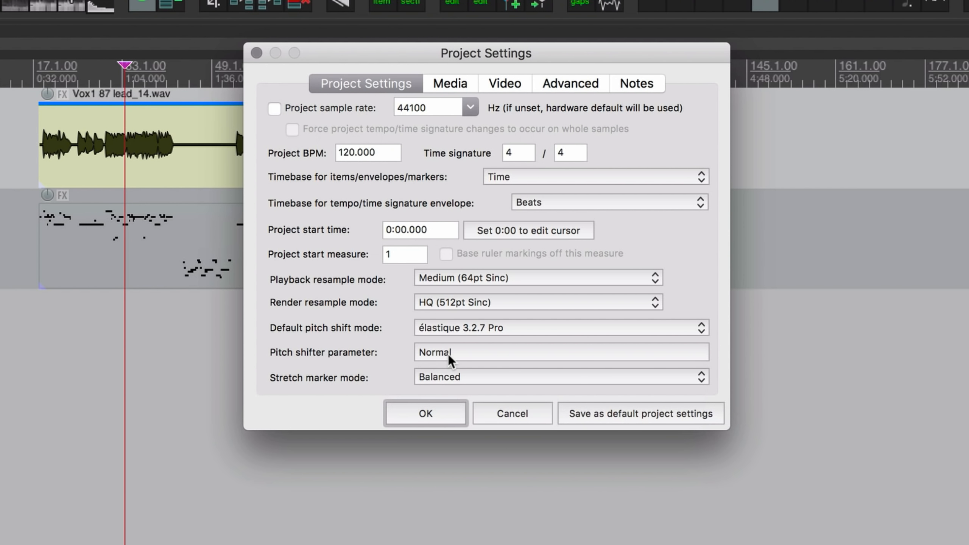
click(462, 327)
click(500, 259)
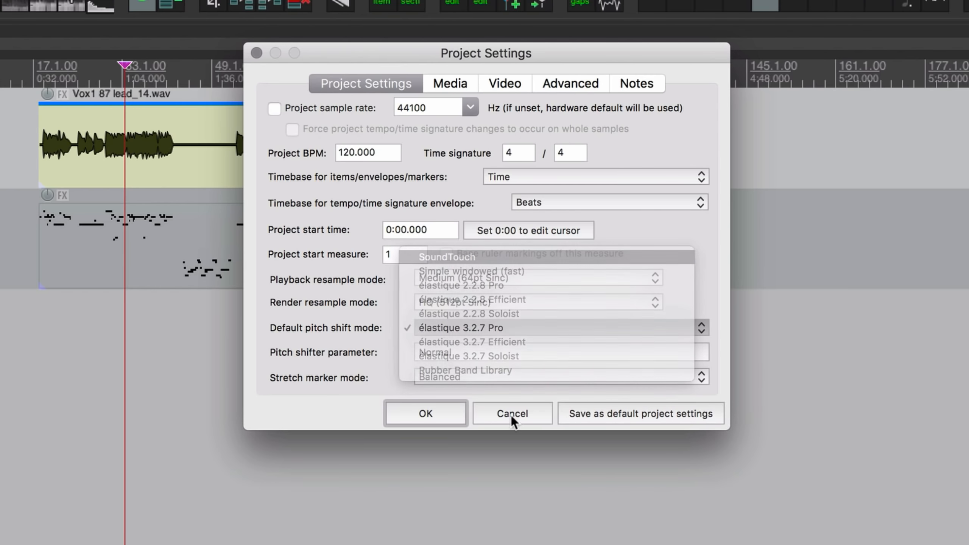
- Switch default pitch shifting to Rubber Band Library and apply the project settings
click(452, 378)
click(432, 309)
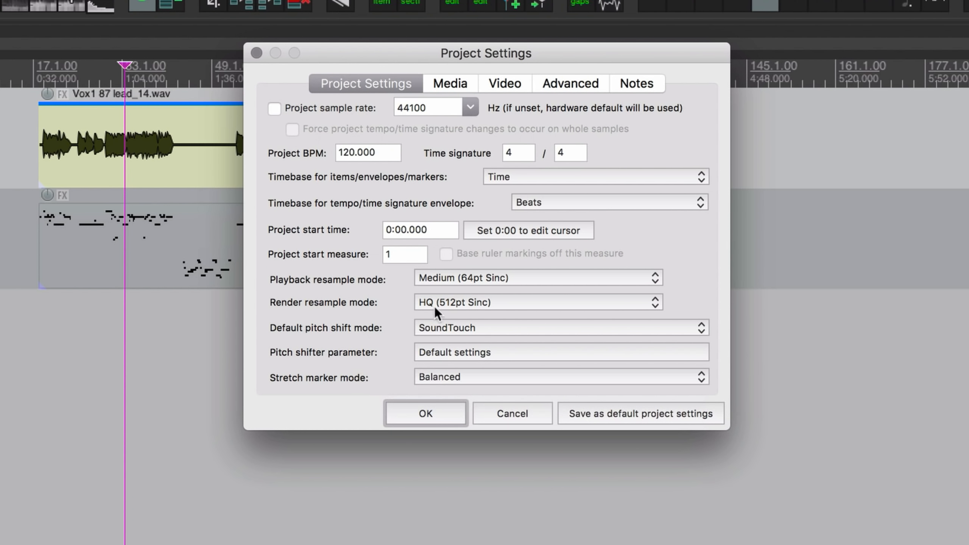
click(450, 330)
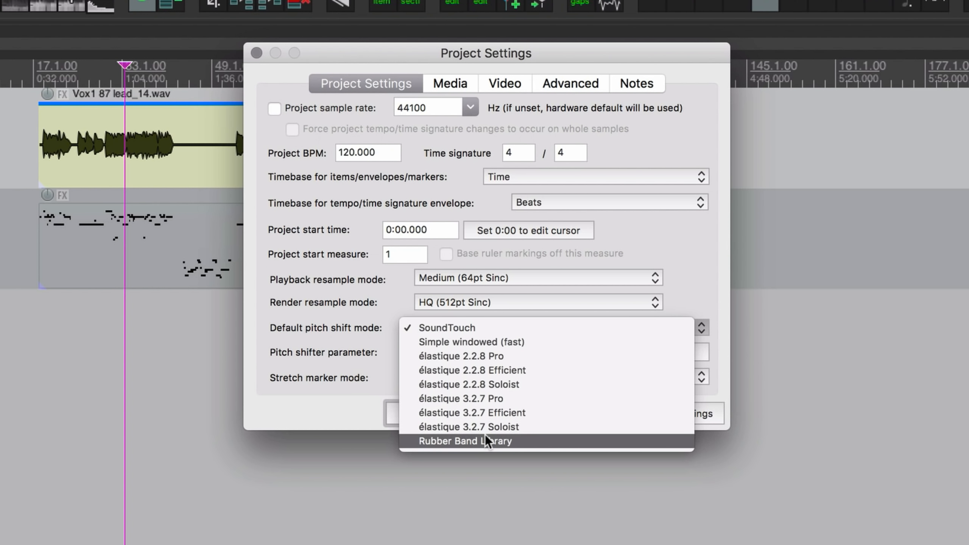
click(437, 362)
click(449, 377)
click(455, 409)
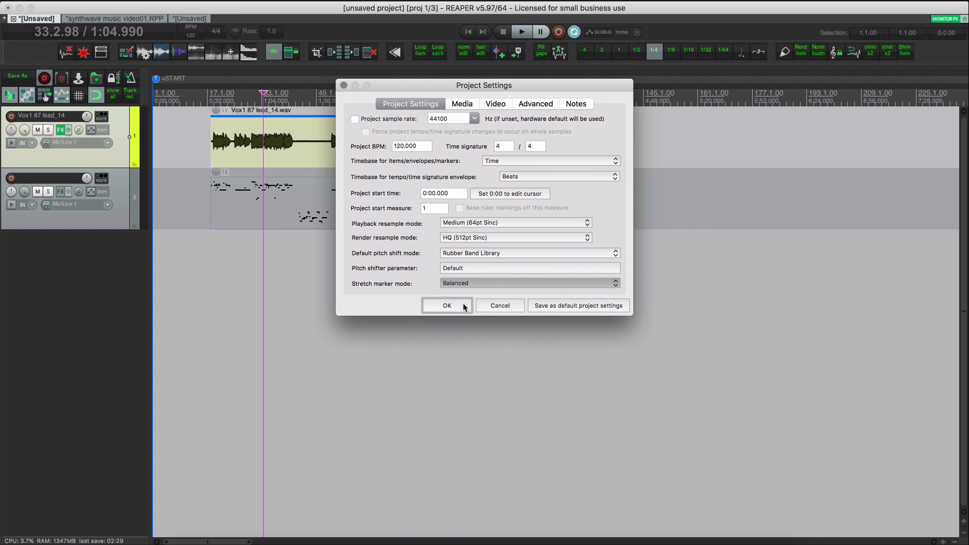
click(500, 307)
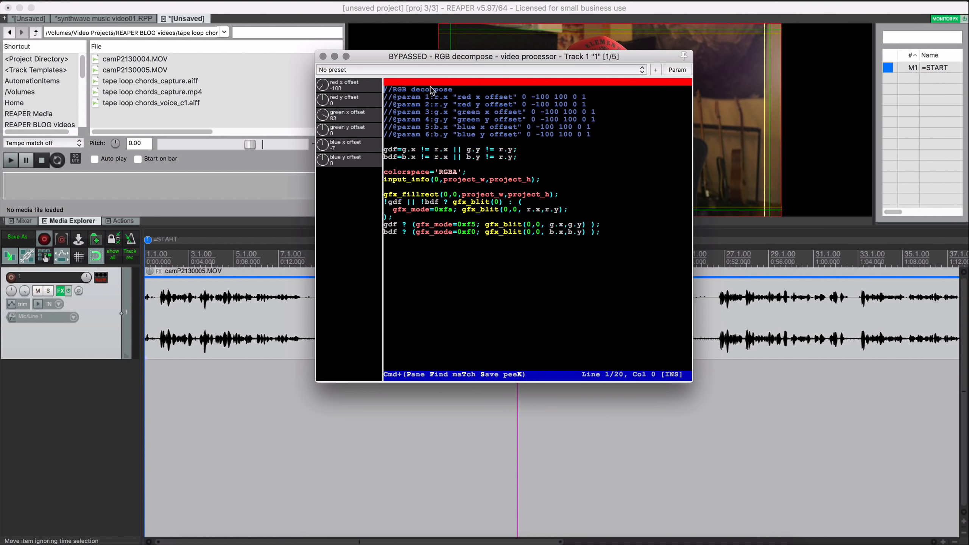
- Browse the built-in video presets for Track 1's RGB decompose processor
click(386, 70)
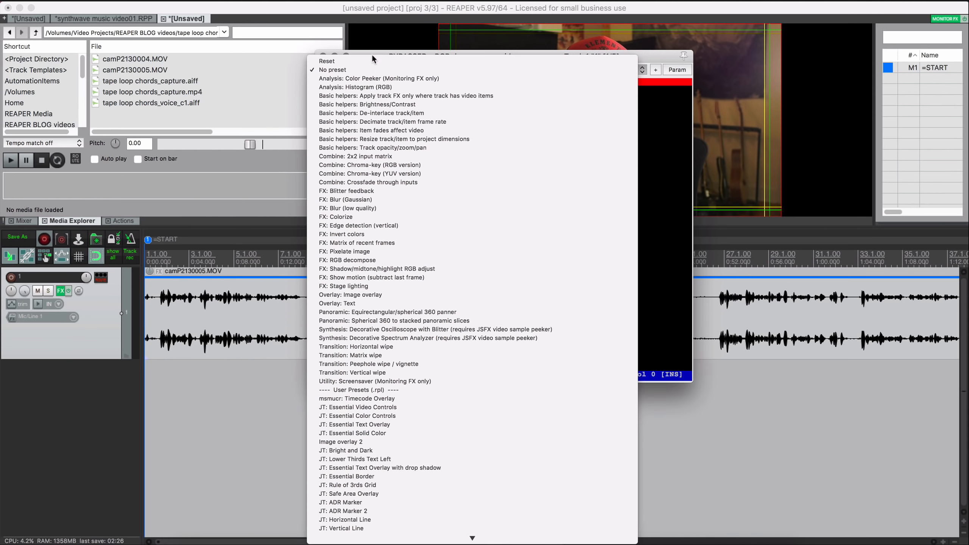
- Dismiss the video preset list without choosing one and reposition Track 1's five-processor FX chain window
click(312, 36)
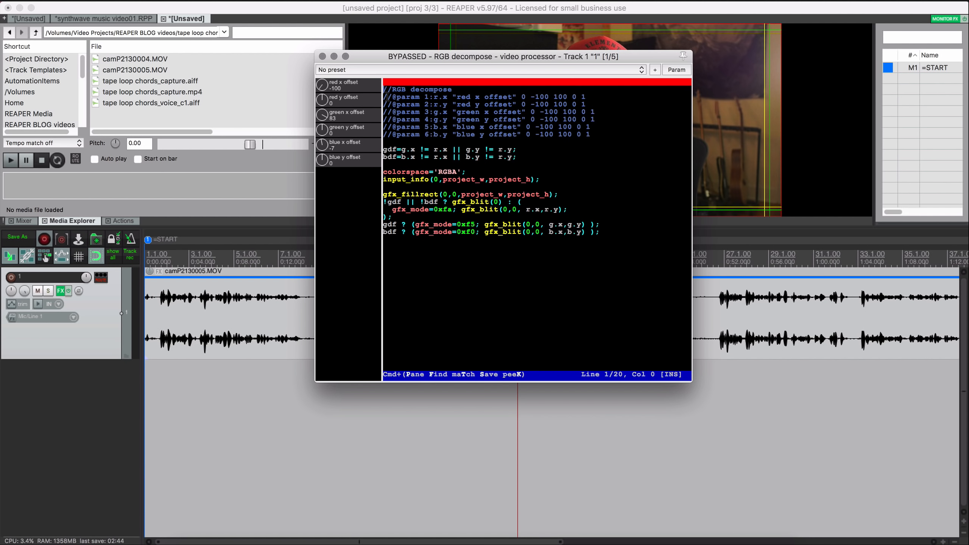
click(368, 70)
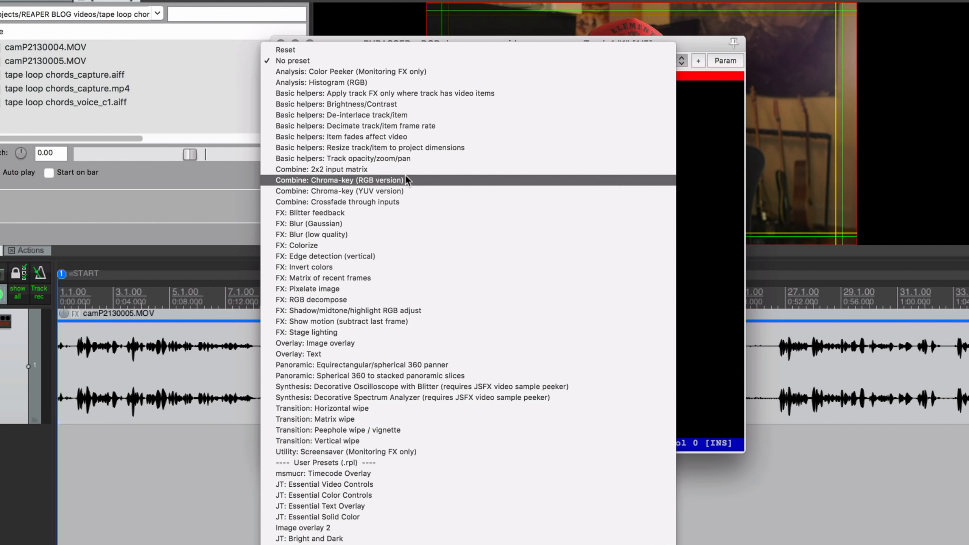
drag(184, 125, 229, 253)
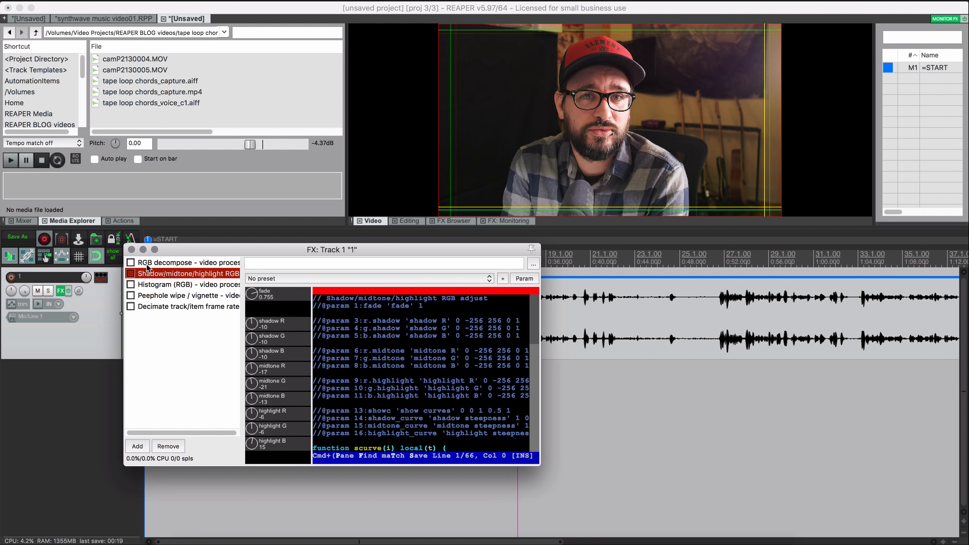
- Test RGB decompose's red y offset, bypass it again, and enable Shadow/midtone/highlight RGB adjust
click(168, 265)
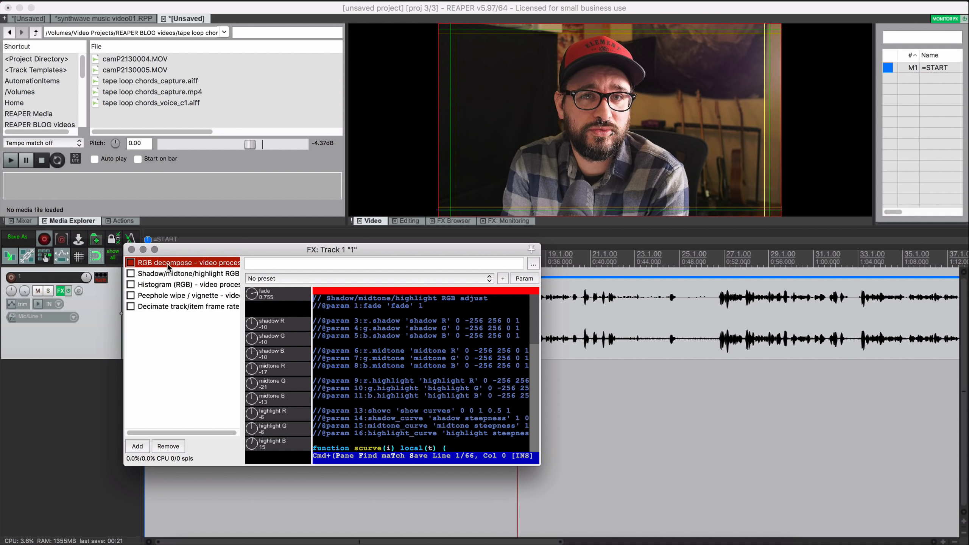
click(131, 263)
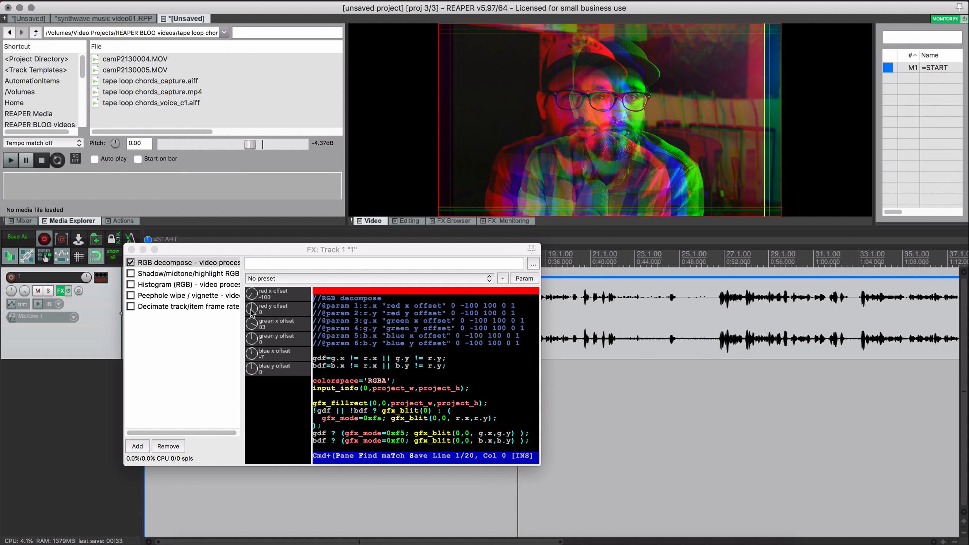
drag(255, 314, 255, 321)
click(131, 263)
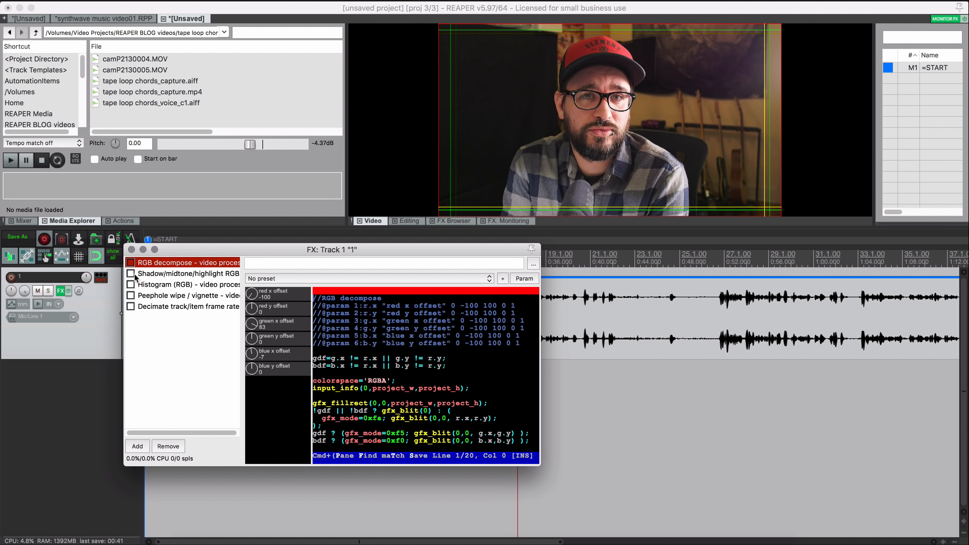
click(131, 274)
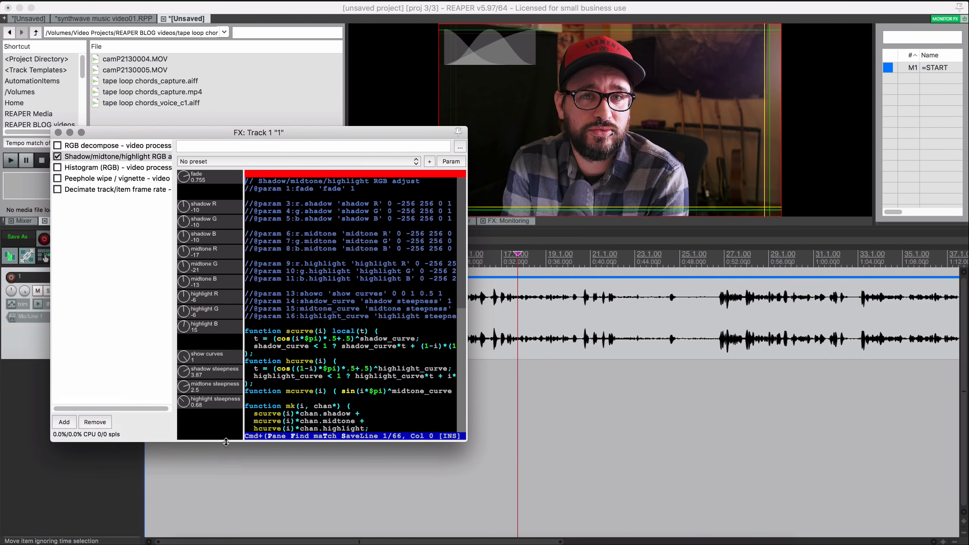
drag(227, 456, 228, 474)
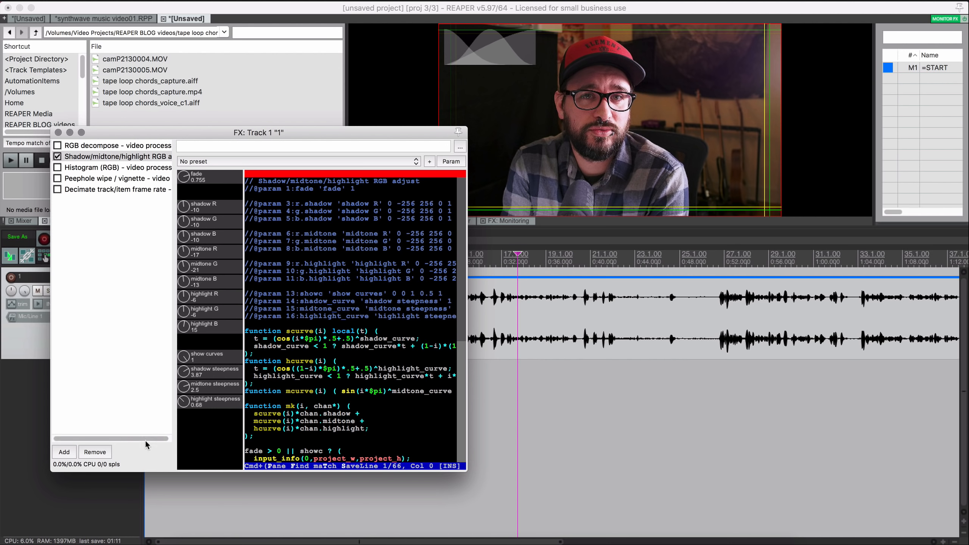
- Lower shadow steepness, toggle the Shadow/midtone/highlight processor, and enlarge the video preview
drag(186, 376, 195, 307)
drag(361, 133, 360, 96)
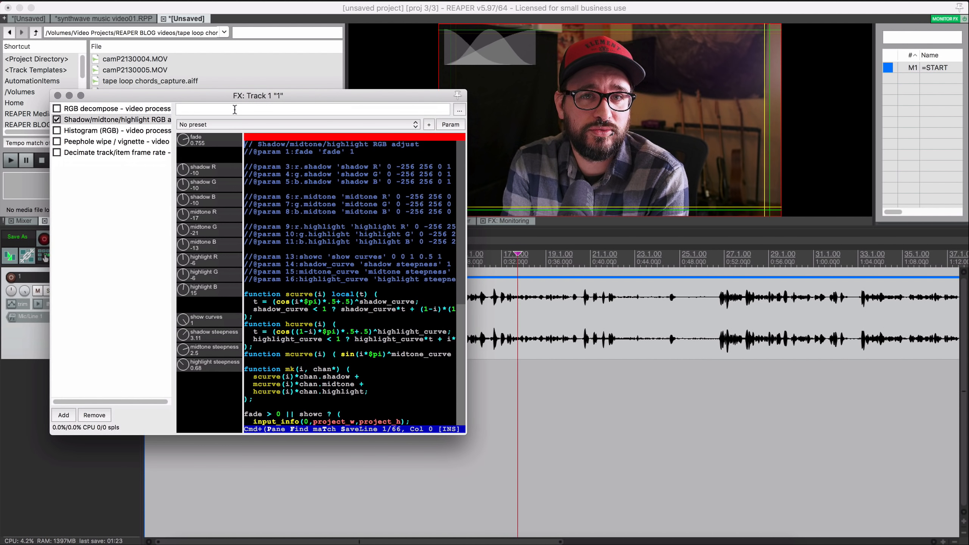
click(57, 120)
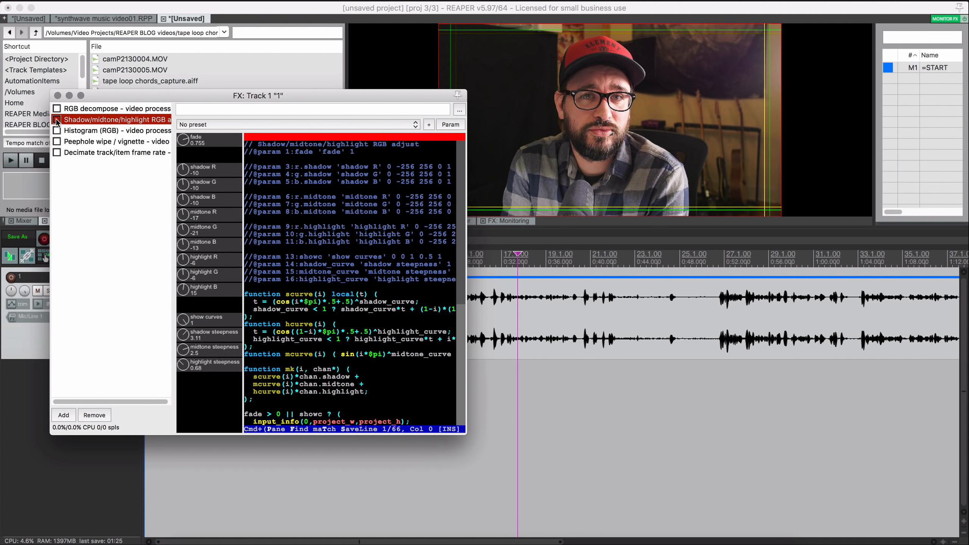
click(57, 120)
click(550, 228)
drag(361, 95, 347, 61)
drag(555, 228, 550, 468)
drag(174, 60, 136, 58)
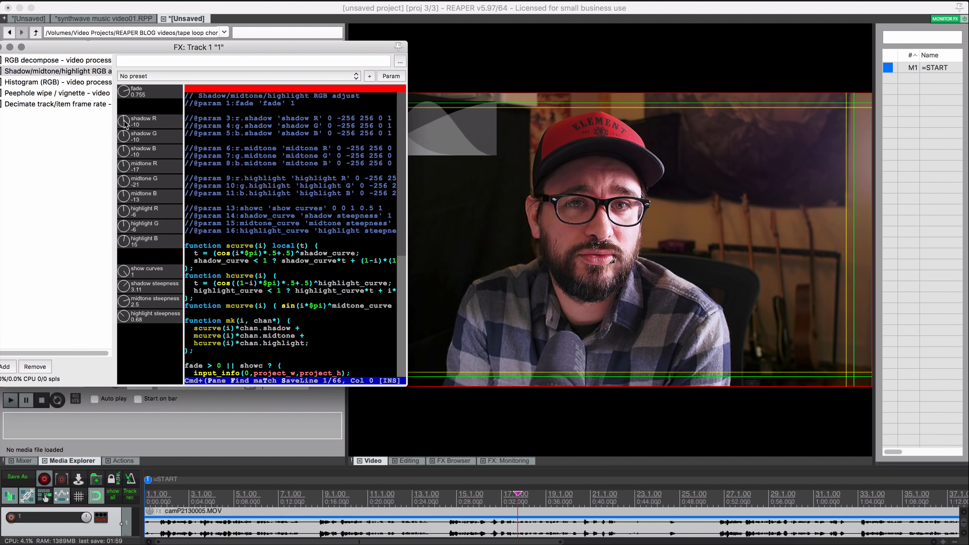
- Push shadow R strongly toward red, then reduce shadow steepness to brighten the image
drag(125, 124, 125, 49)
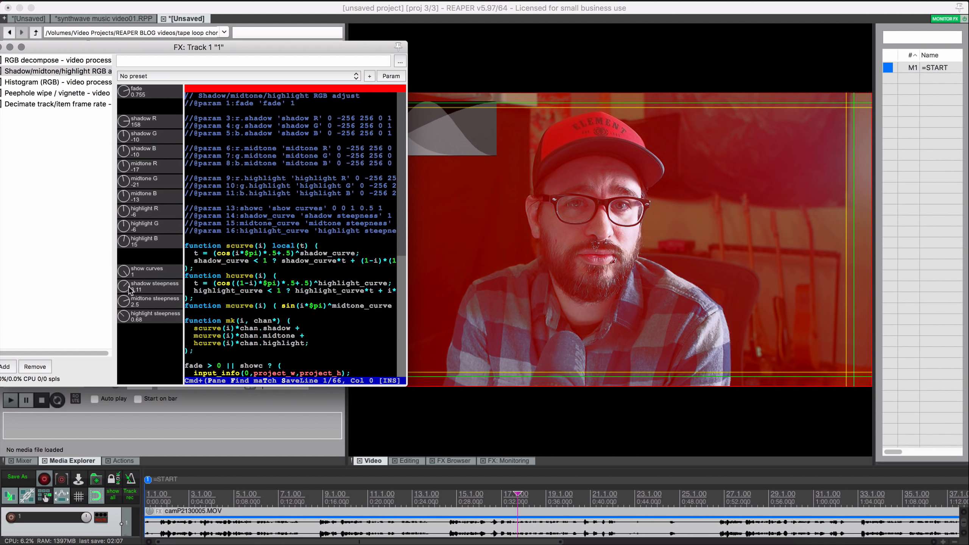
drag(125, 284, 137, 267)
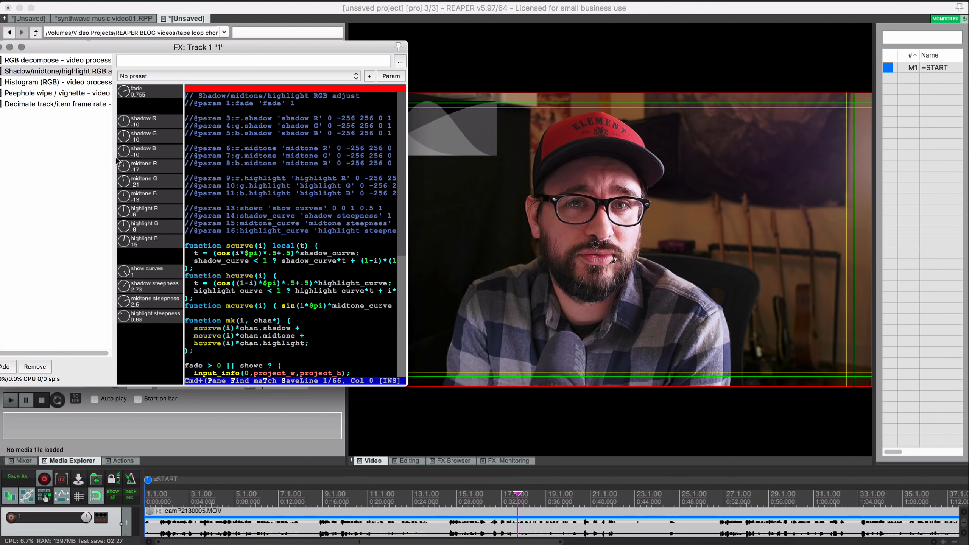
drag(49, 47, 82, 40)
- Reset midtone R, G and B to zero, then raise the midtones to 18
click(33, 68)
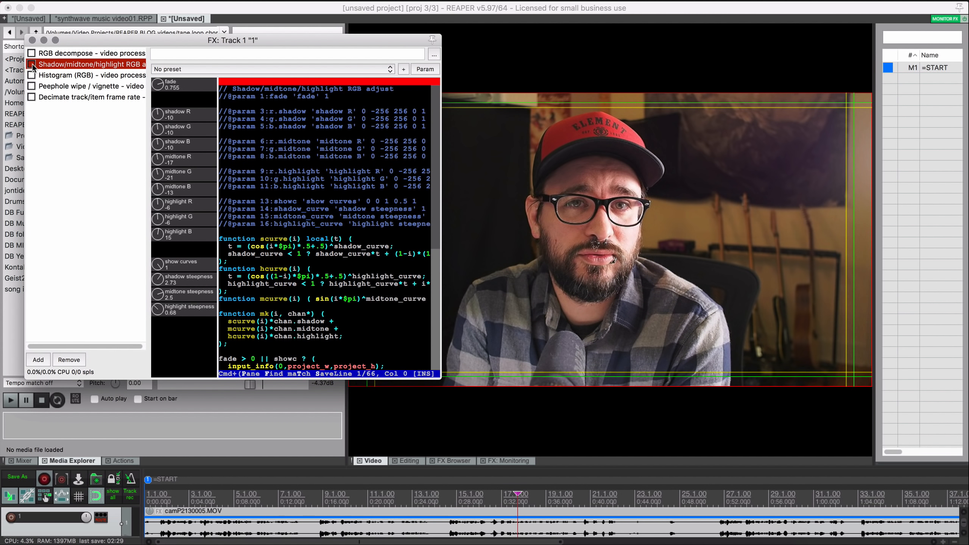
double_click(158, 159)
double_click(157, 174)
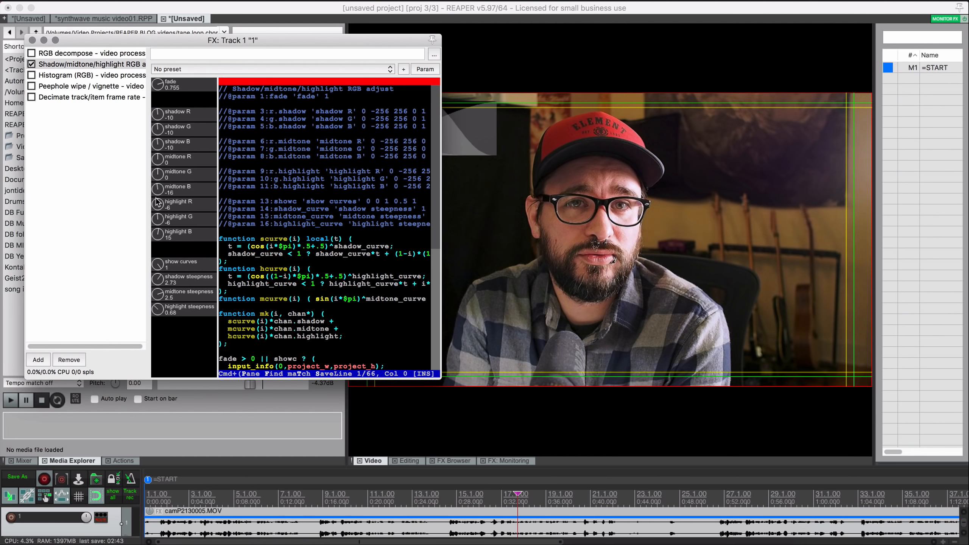
mouse_move(158, 203)
mouse_down()
mouse_move(158, 160)
mouse_move(159, 195)
mouse_up()
double_click(157, 159)
double_click(161, 177)
double_click(164, 193)
drag(160, 162, 159, 188)
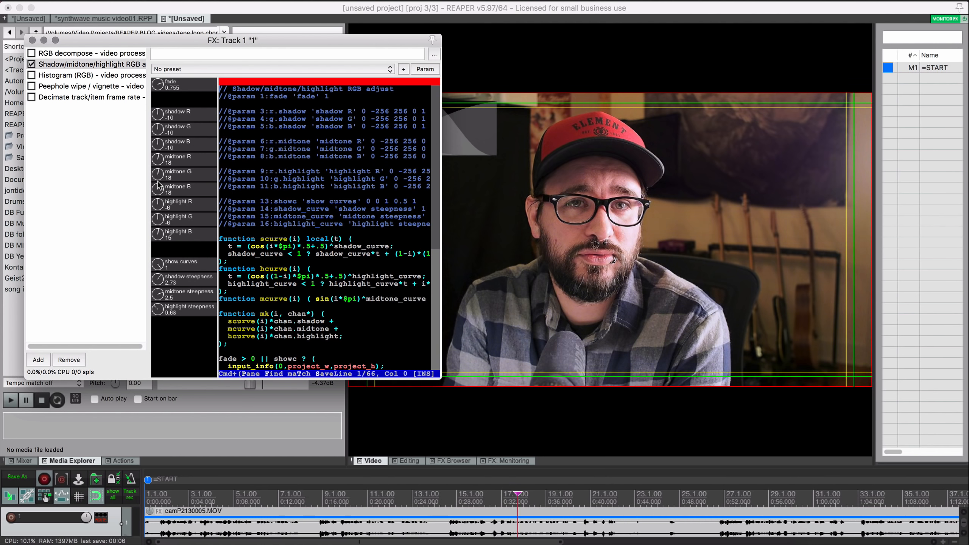
- Sweep highlight B between -256 and 256, then return it near 6
click(34, 65)
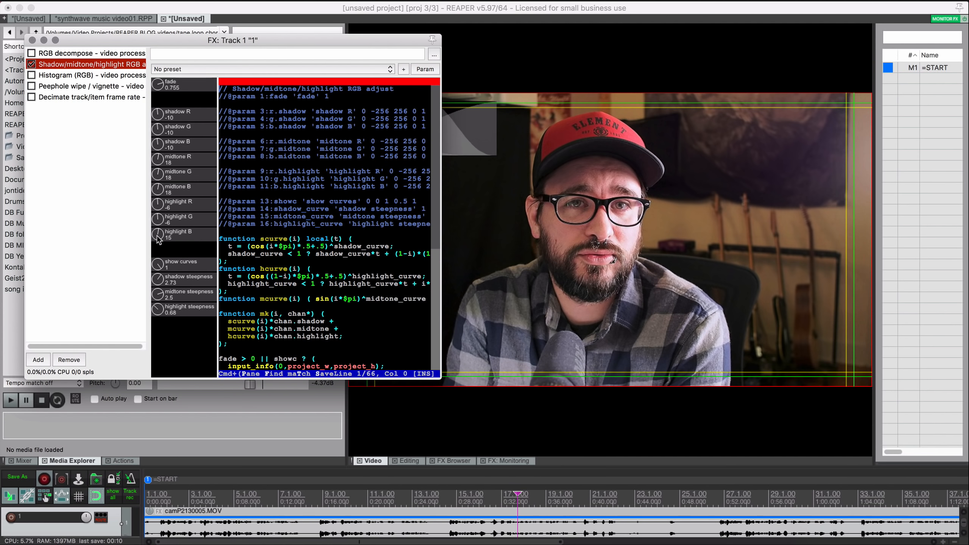
drag(158, 238, 159, 400)
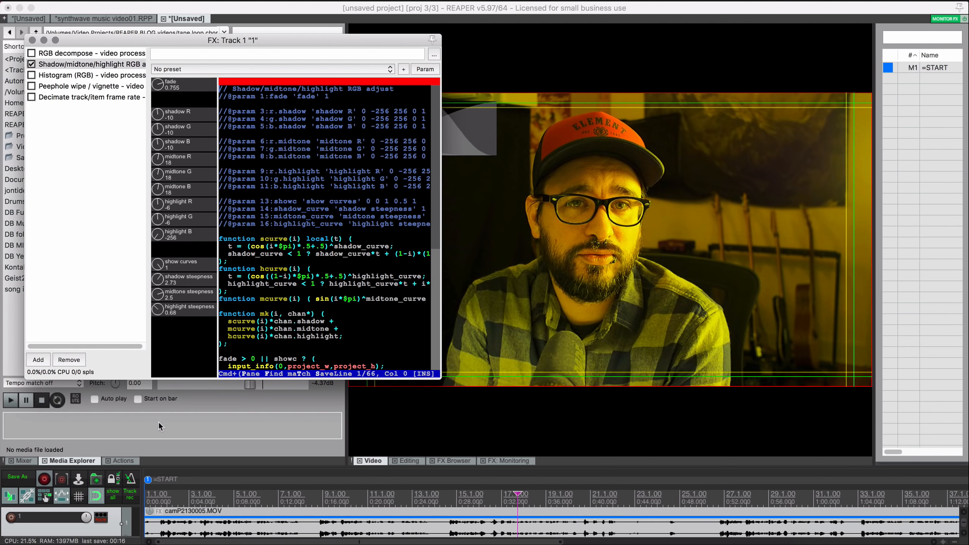
drag(157, 418, 162, 170)
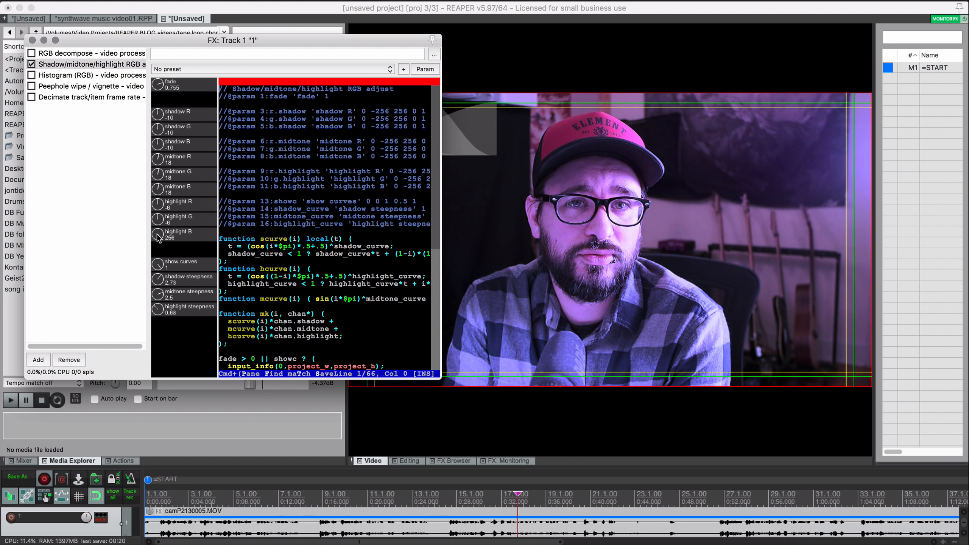
drag(157, 221, 158, 239)
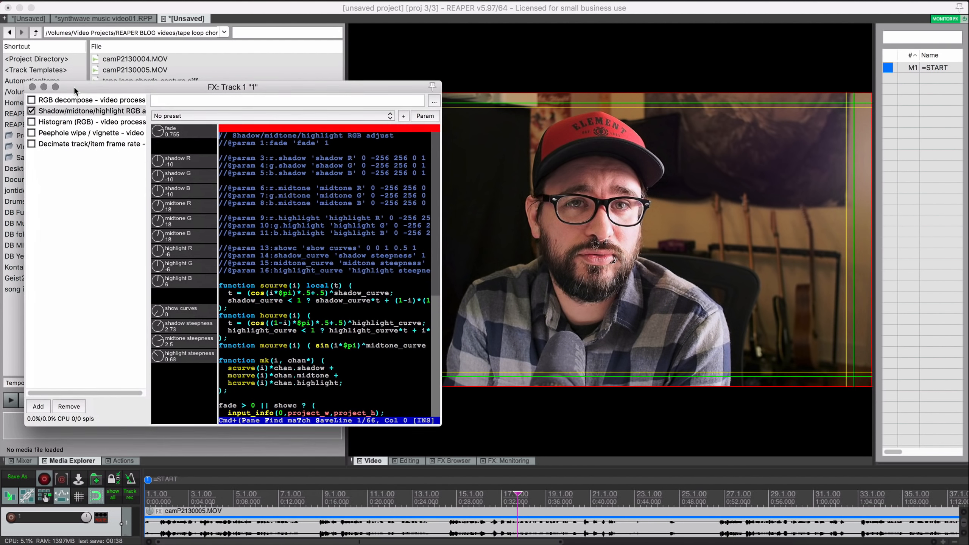
- Enable Histogram (RGB) and set its ui scale to 2, checking the overlays in full-screen video
click(31, 122)
click(29, 120)
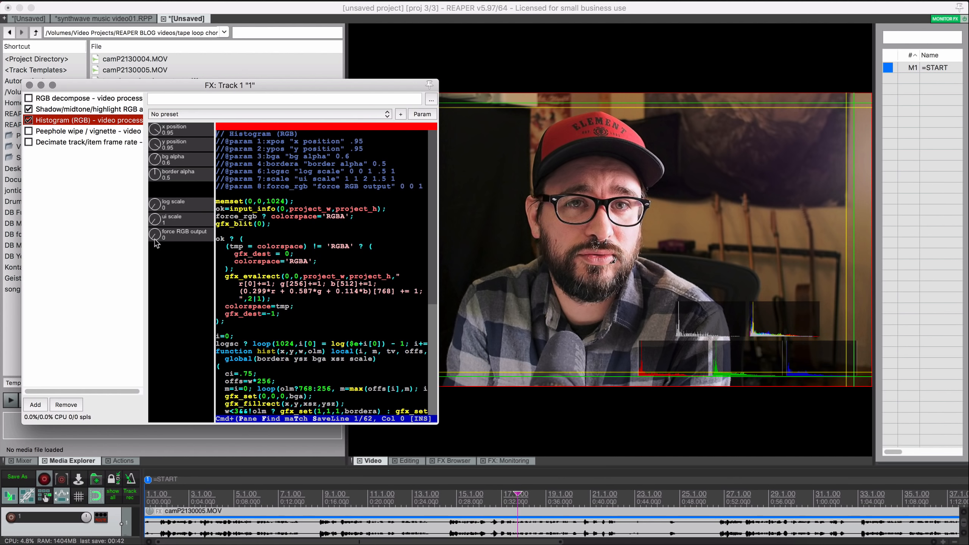
drag(159, 228, 161, 156)
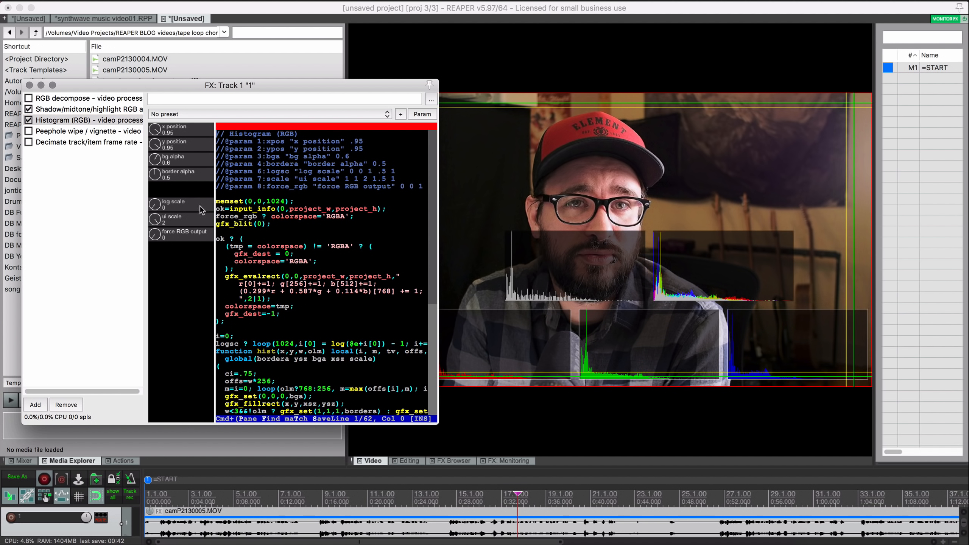
double_click(575, 302)
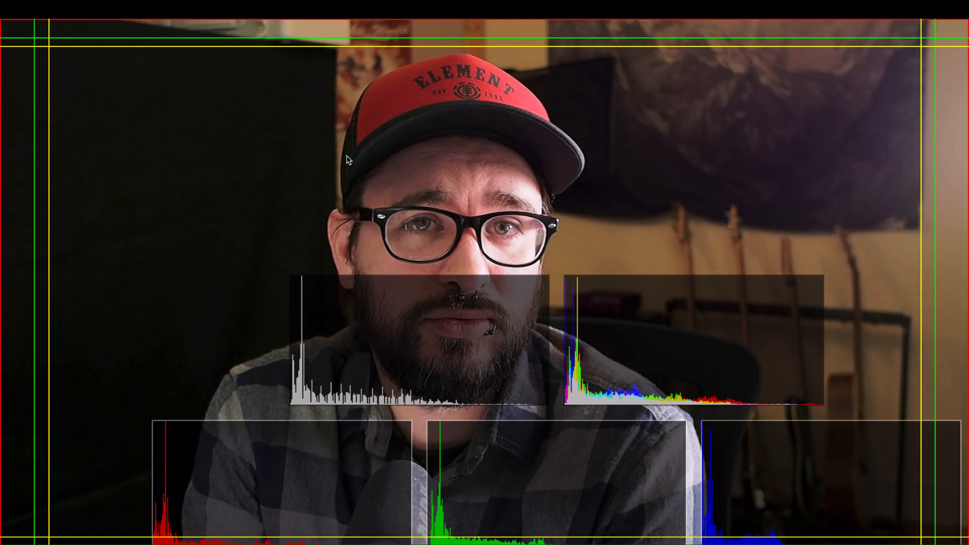
double_click(346, 194)
drag(163, 220, 153, 275)
- Toggle RGB decompose on and off, then show the Shadow/midtone/highlight RGB adjust settings
click(29, 98)
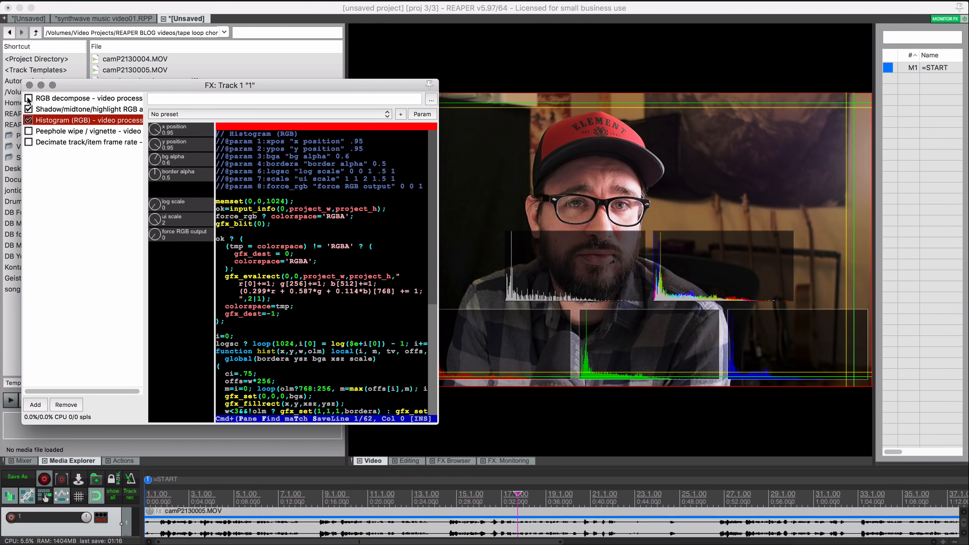
click(29, 98)
click(43, 110)
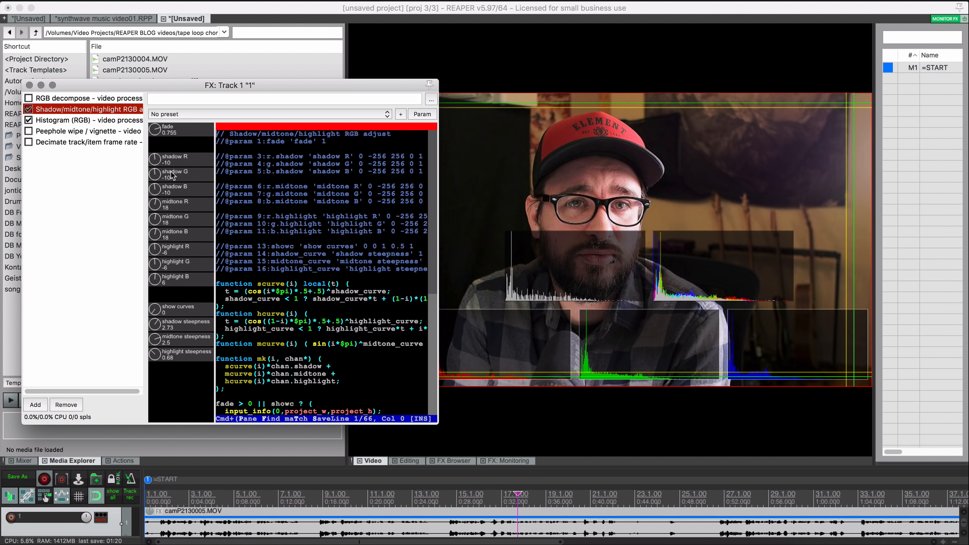
- Raise Shadow R to tint the video red and preview it during playback
drag(156, 161, 193, 130)
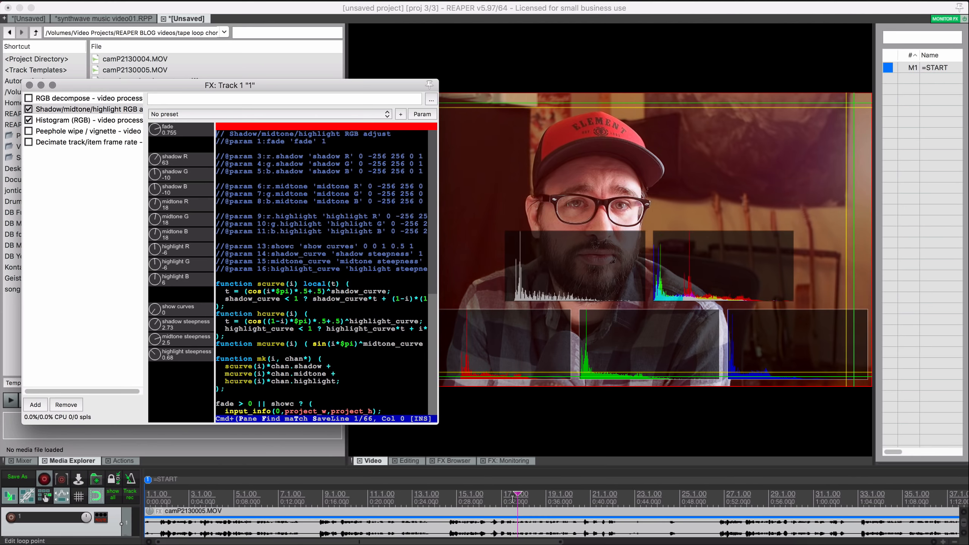
click(507, 497)
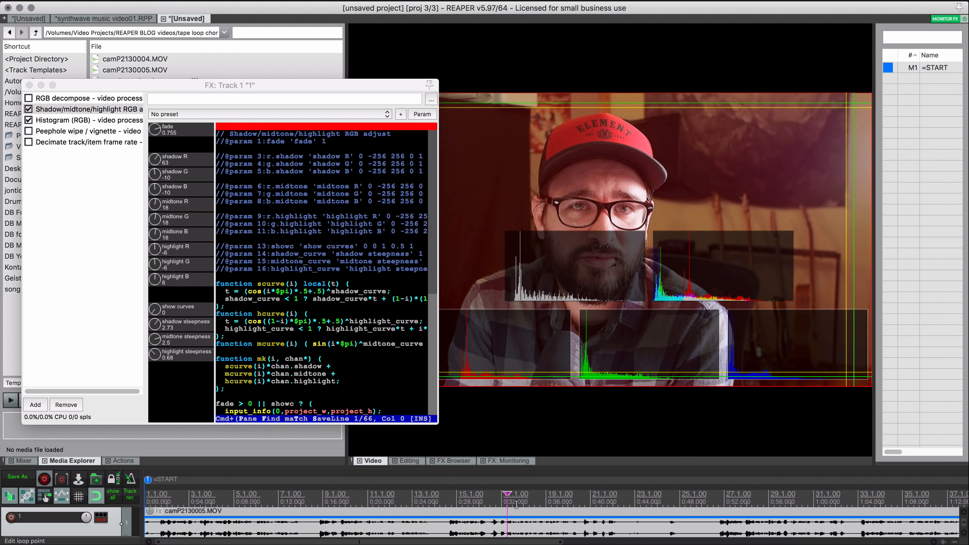
key(space)
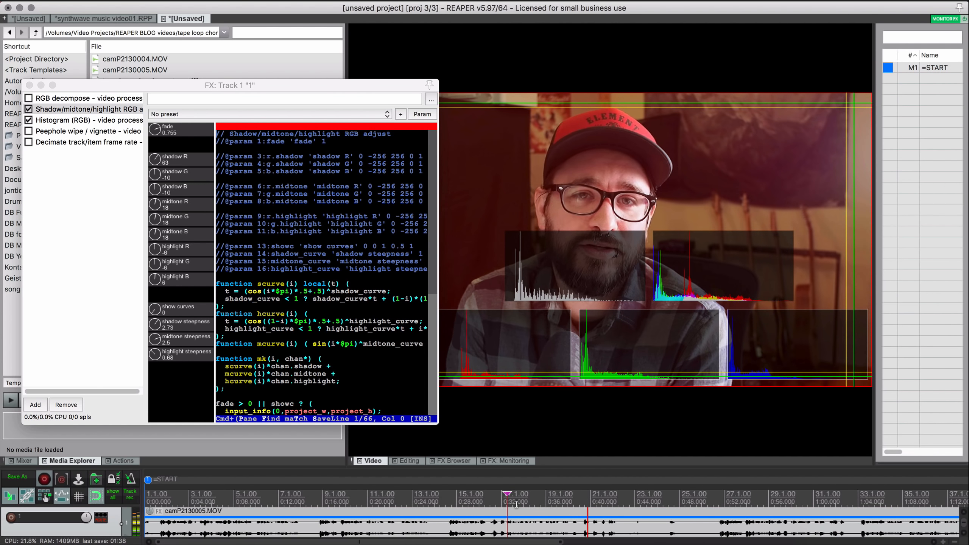
key(space)
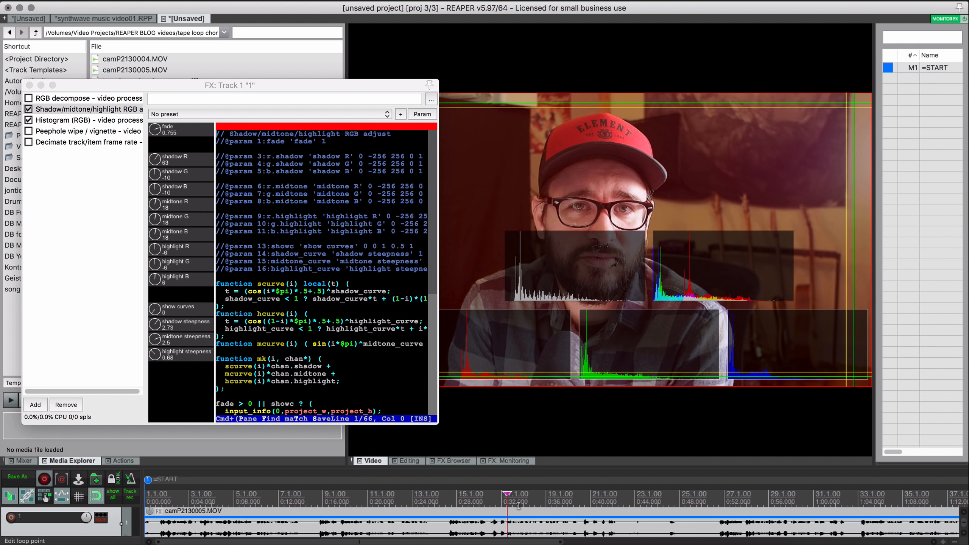
- Bypass Histogram (RGB) and Shadow/midtone/highlight RGB adjust while previewing playback
click(30, 121)
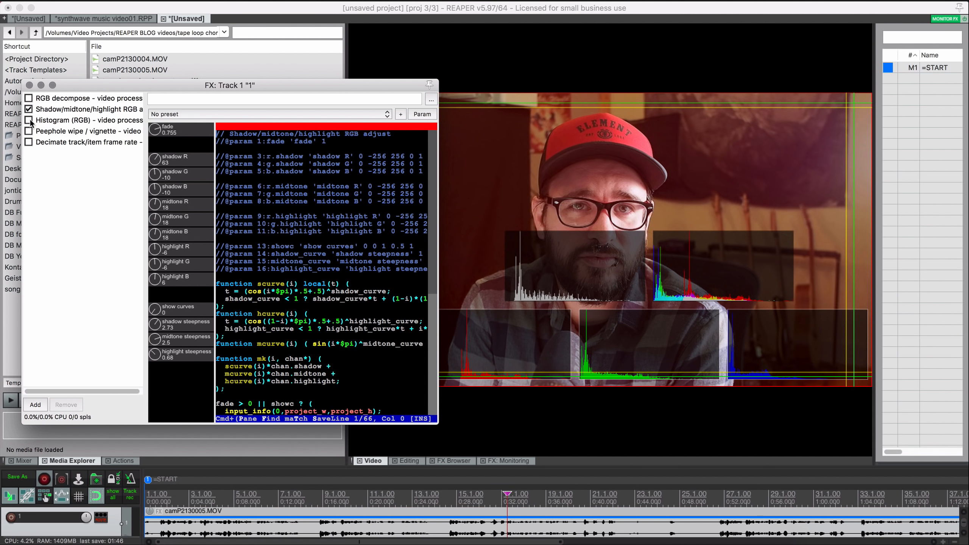
click(31, 120)
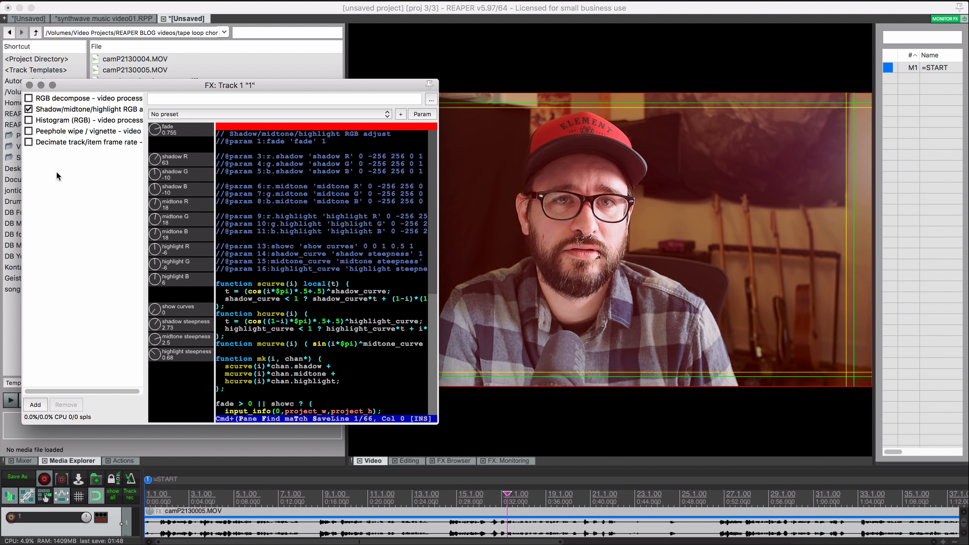
key(space)
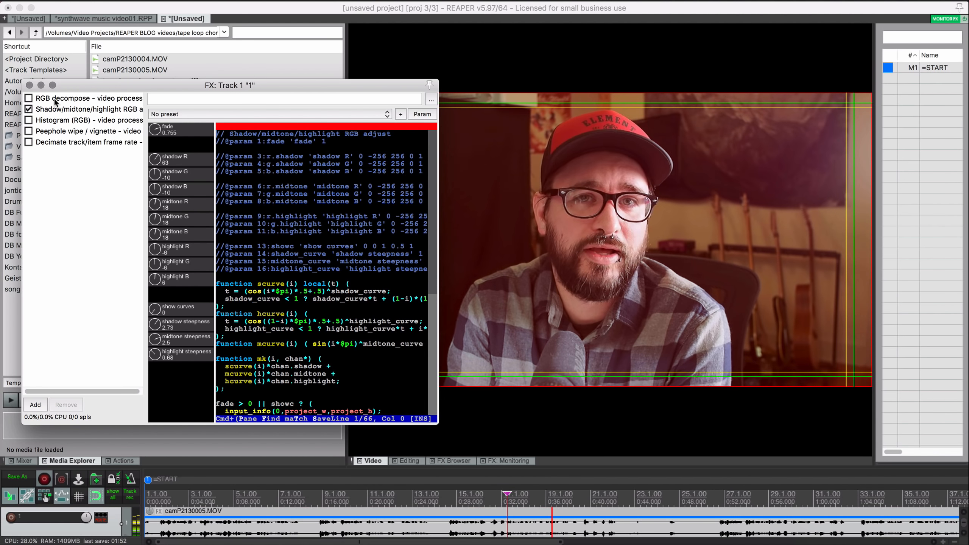
click(54, 109)
key(space)
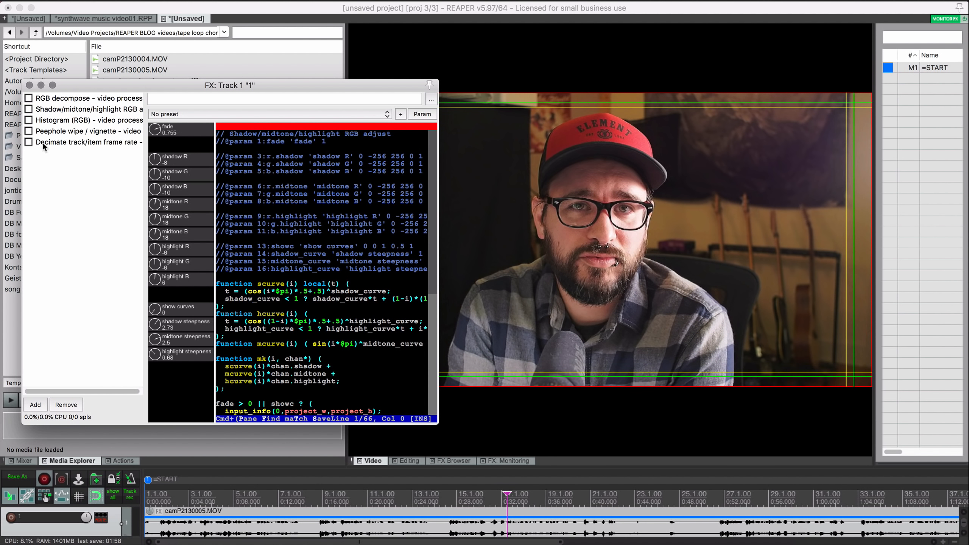
- Shrink the Peephole wipe / vignette size to darken the video edges
click(61, 133)
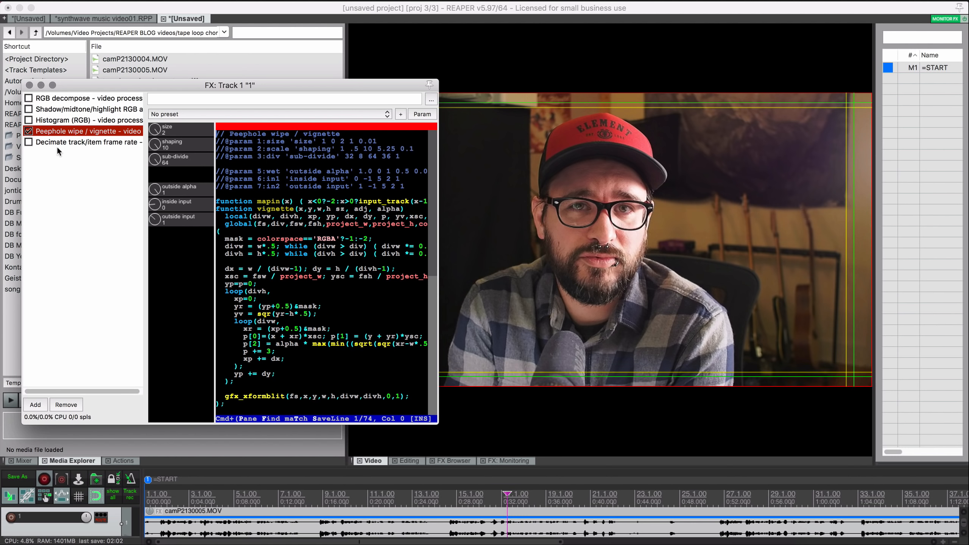
drag(156, 131, 159, 282)
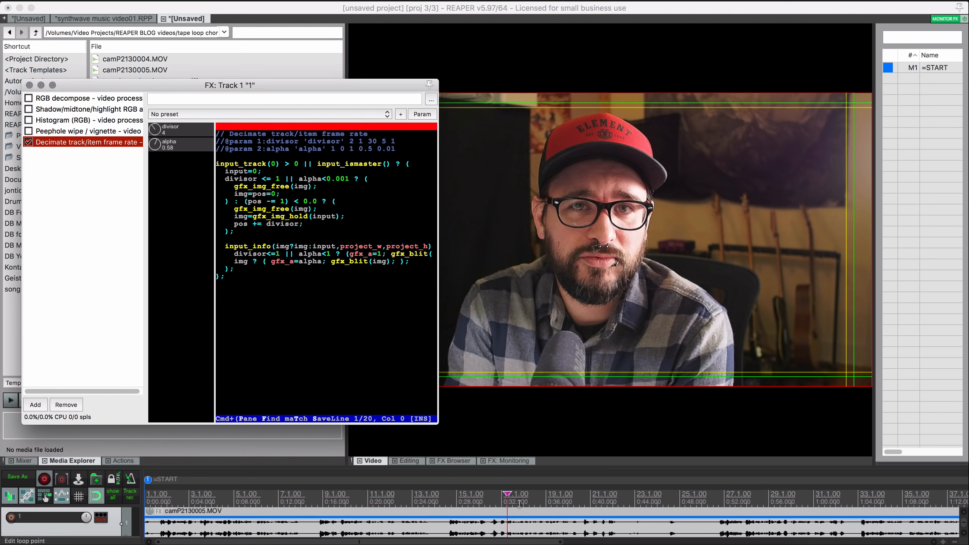
click(505, 501)
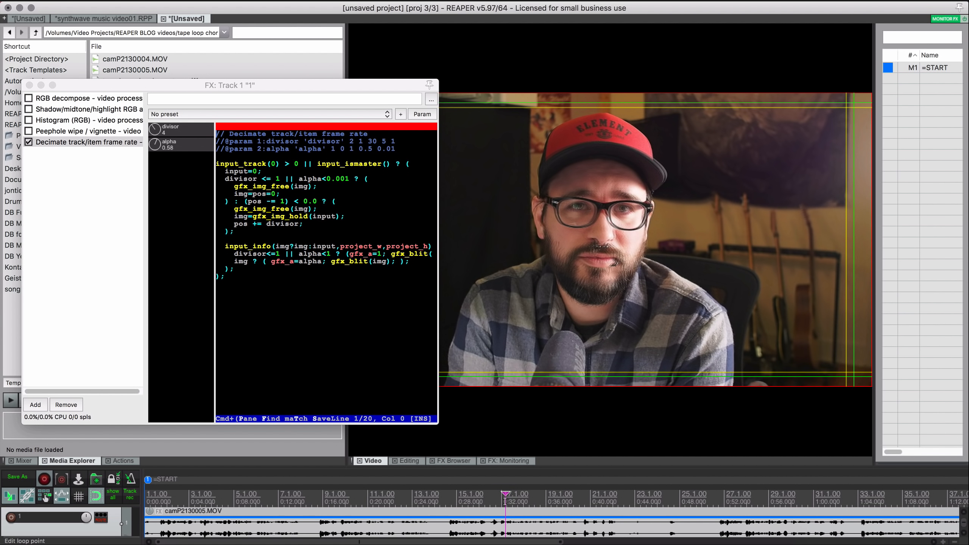
- Set Decimate frame rate to divisor 11 and alpha 0.54, preview, then bypass it
drag(155, 146, 158, 98)
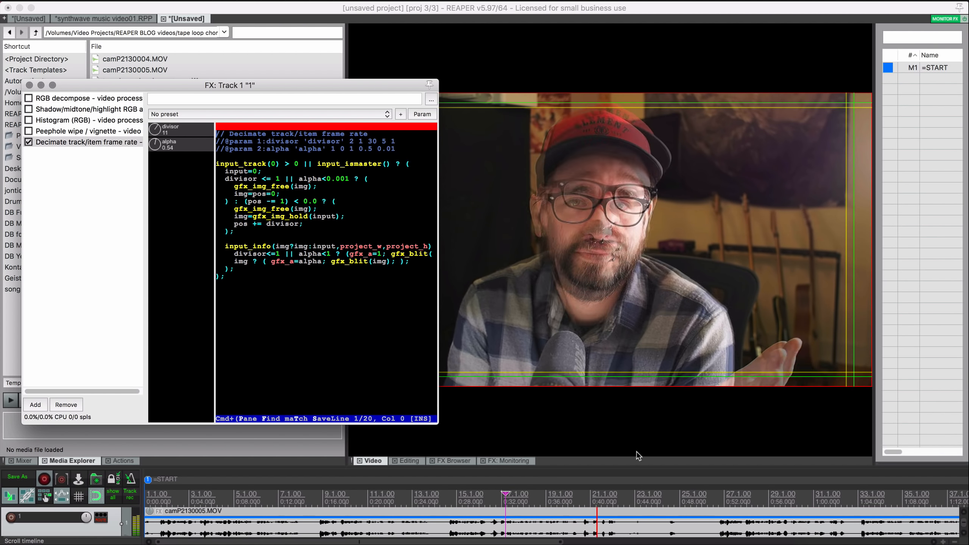
key(space)
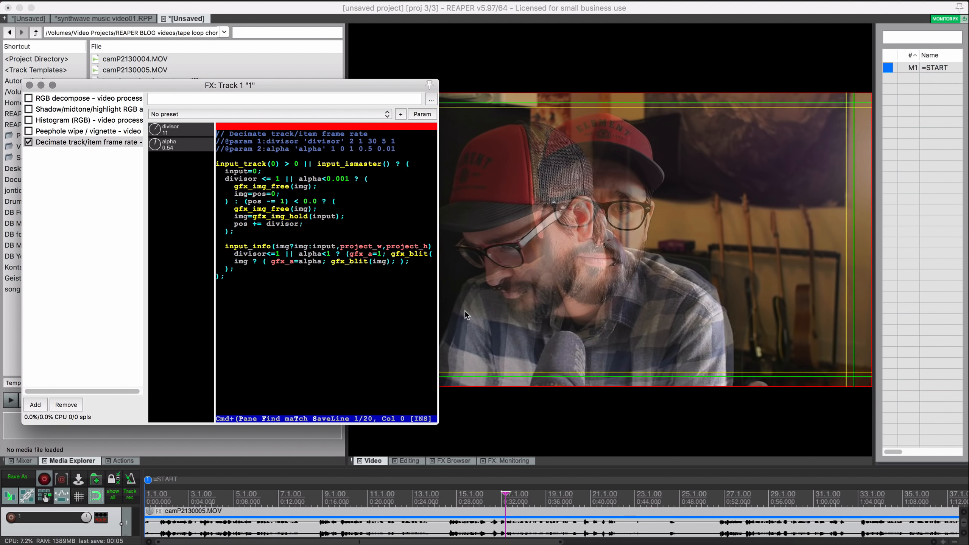
click(29, 142)
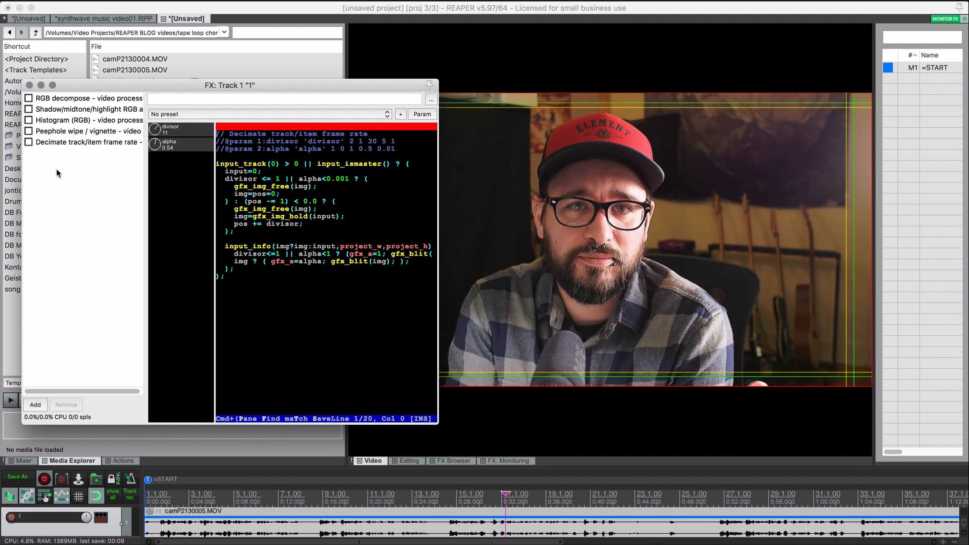
click(267, 114)
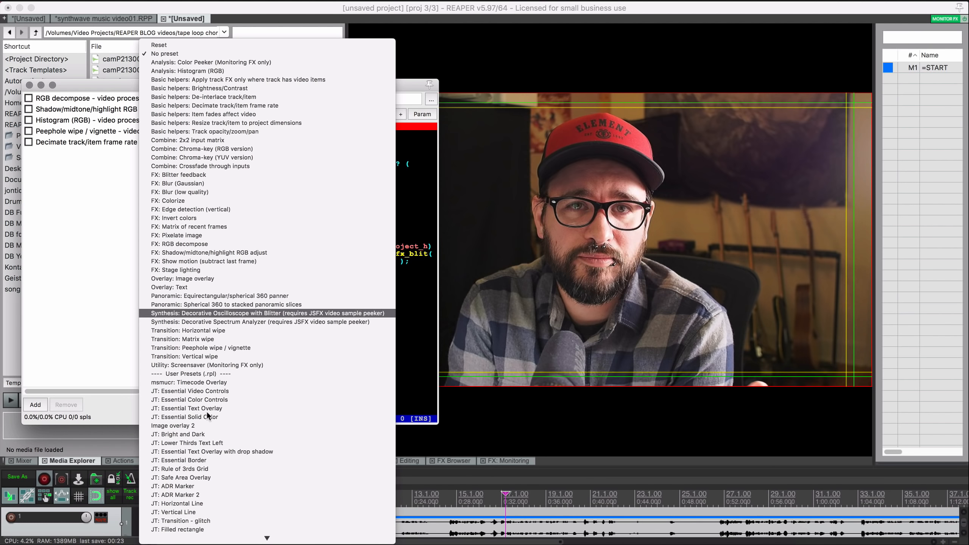
- Add and enable 'JT: Essential Text Overlay with drop shadow', then raise its Drop Depth
scroll(239, 376, down, 10)
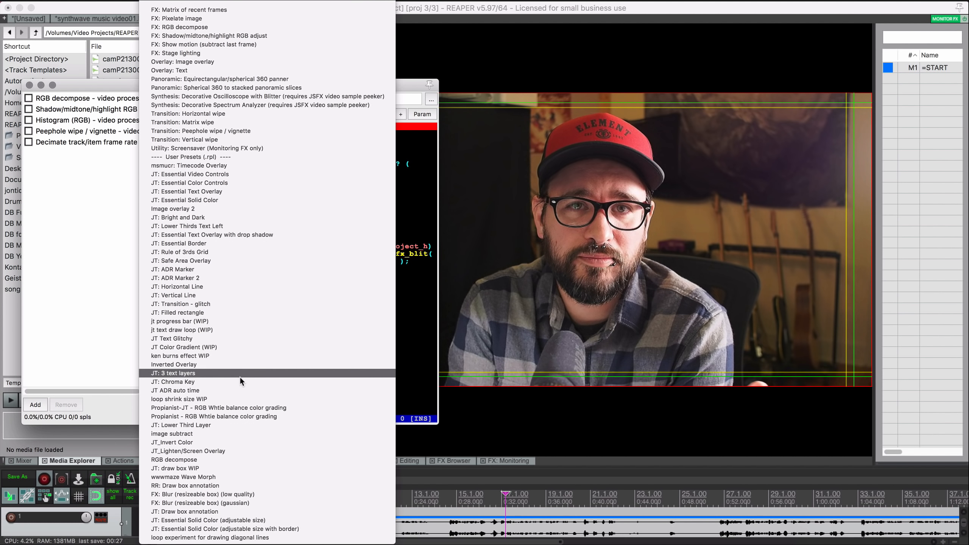
scroll(240, 382, up, 8)
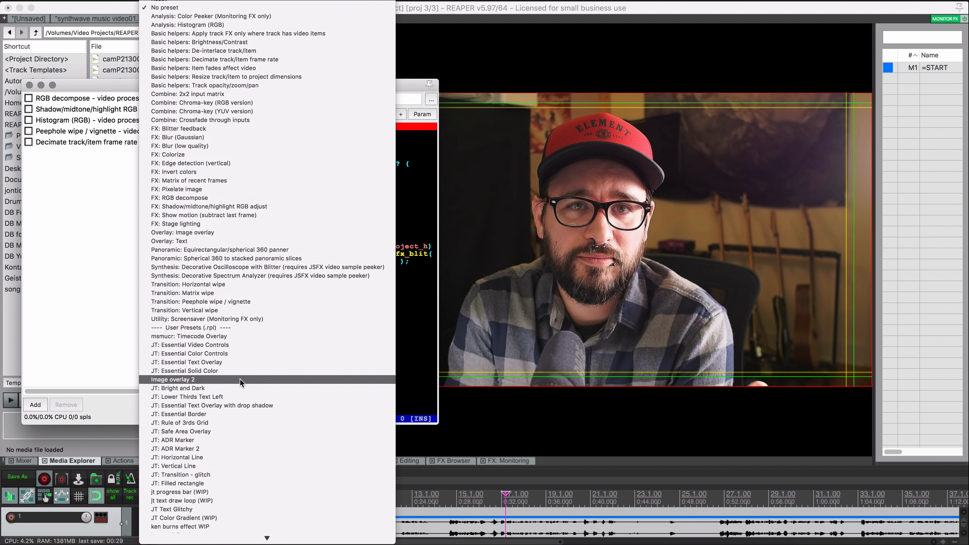
scroll(239, 378, down, 8)
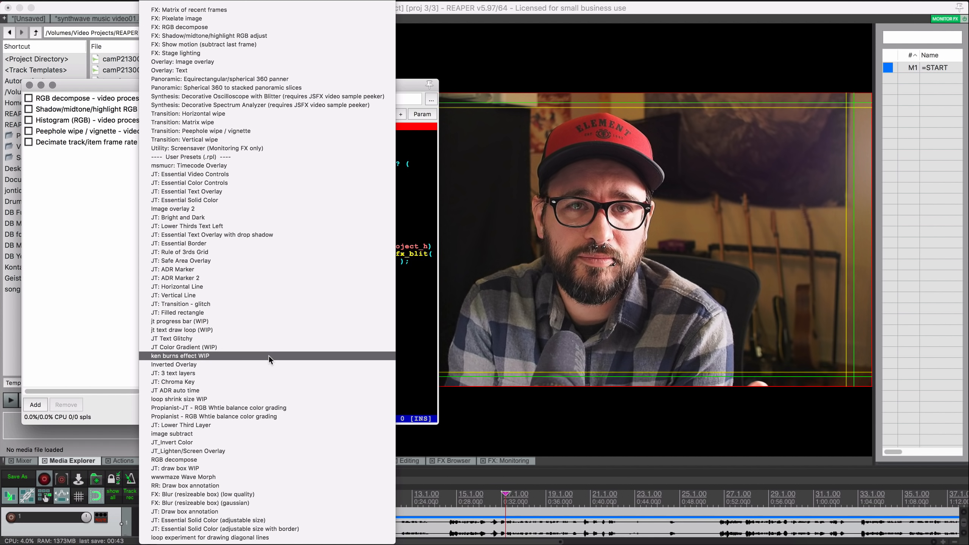
click(267, 235)
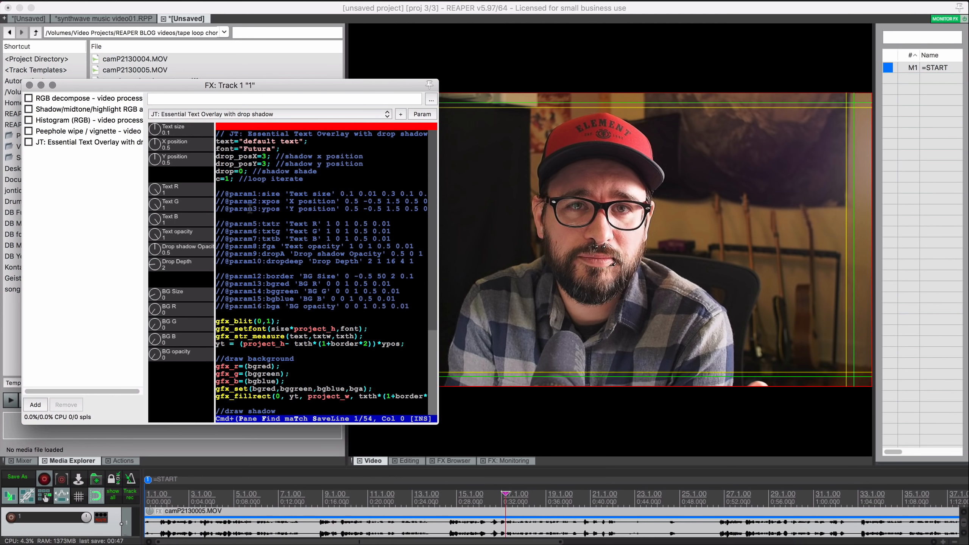
click(29, 141)
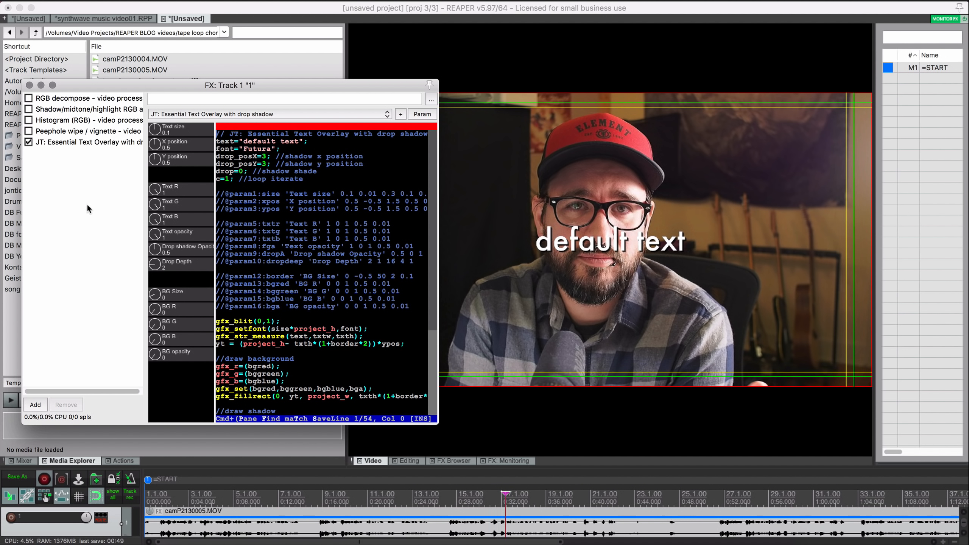
drag(155, 265, 164, 125)
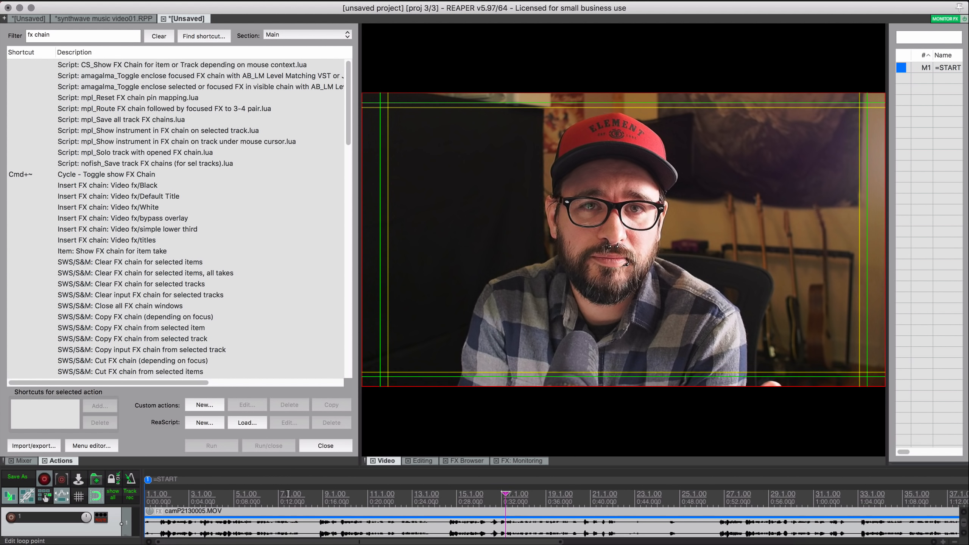
- Enable 'Aggressively update video during arrange edits/scrolls' under Performance tweaks (experimental)
right_click(386, 159)
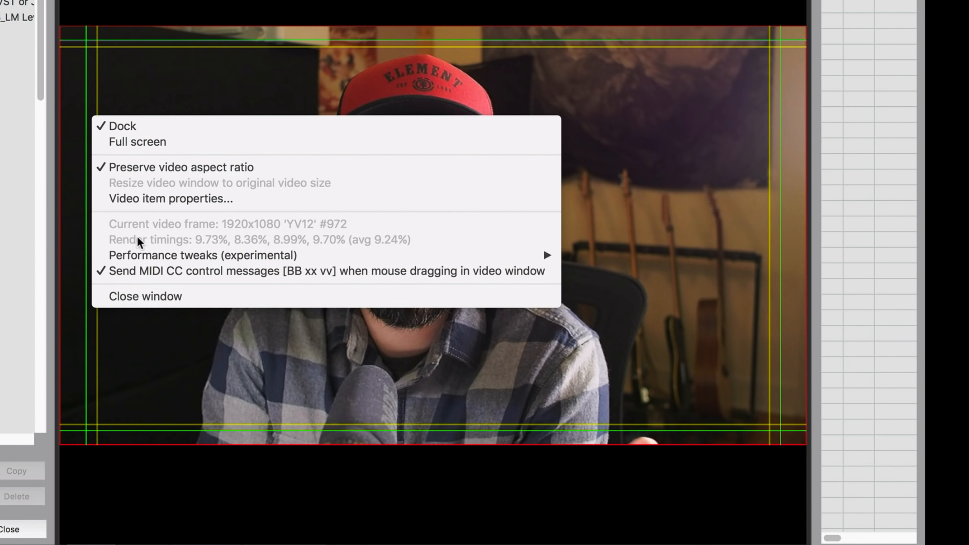
mouse_move(117, 255)
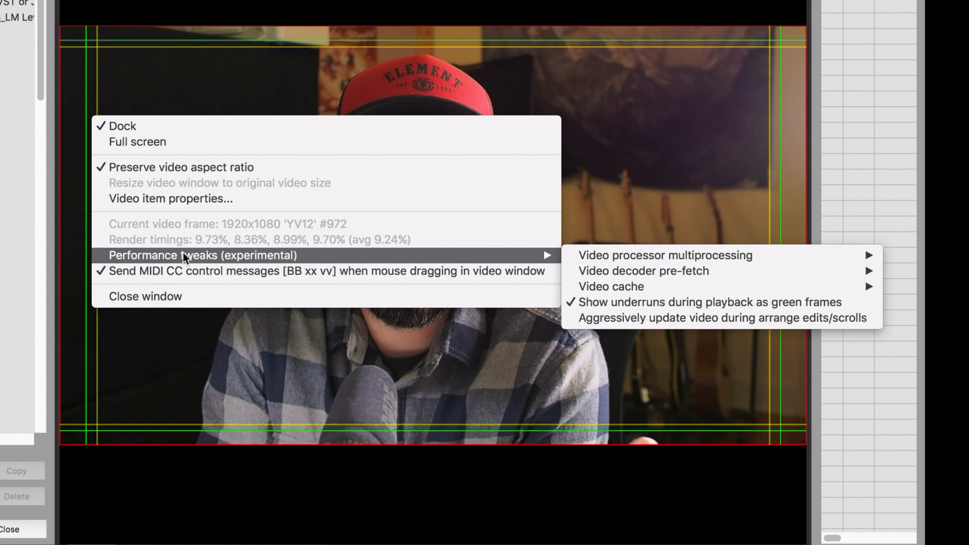
mouse_move(583, 258)
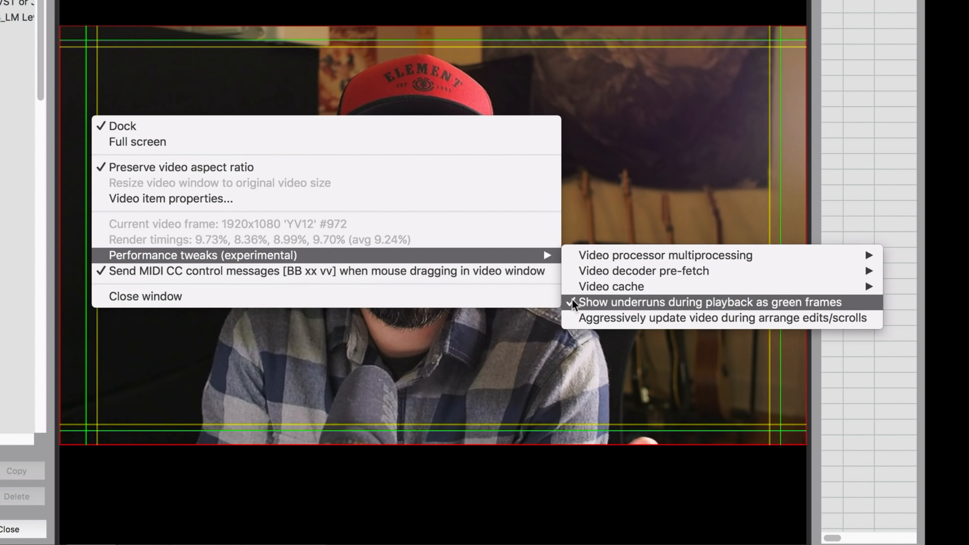
click(686, 318)
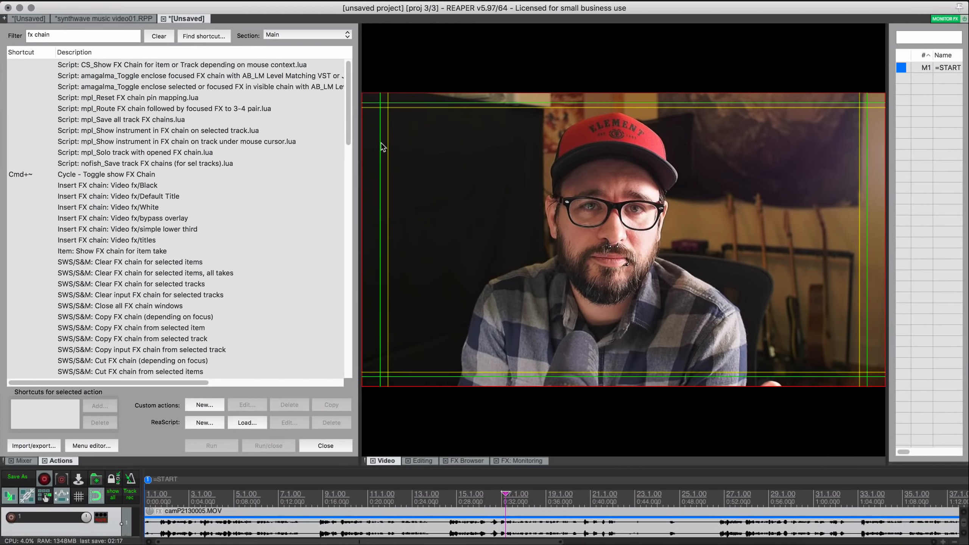
- Review the video window options again, then switch to the synthwave music video project
right_click(376, 130)
mouse_move(405, 227)
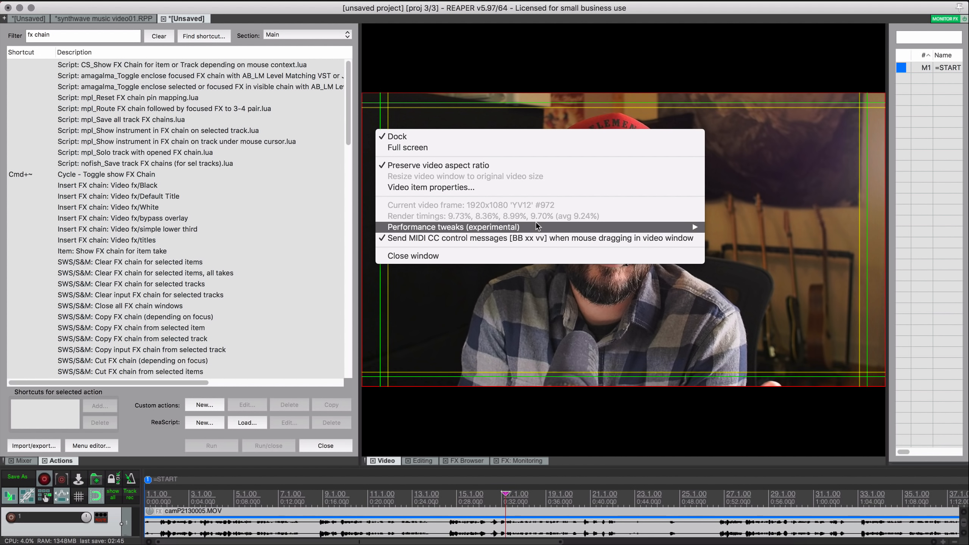
mouse_move(536, 225)
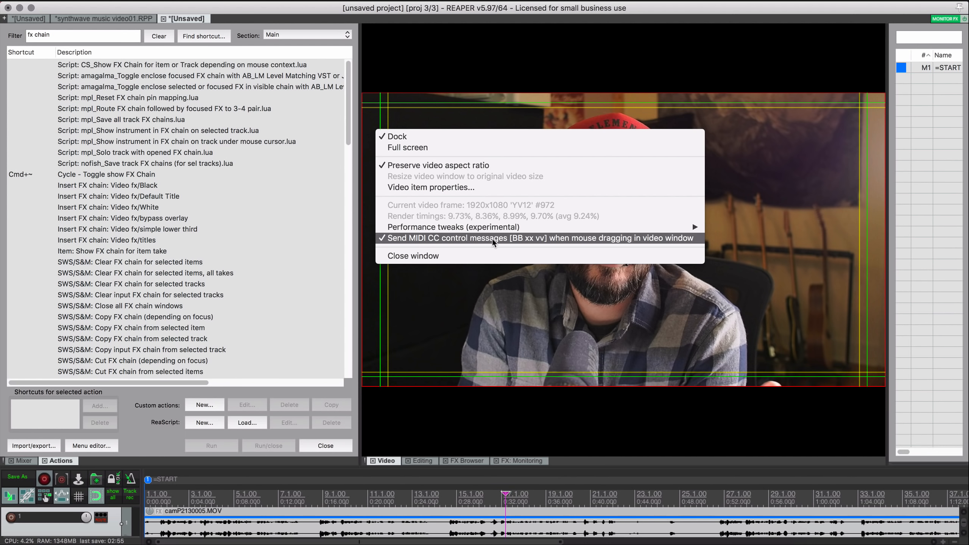
click(466, 315)
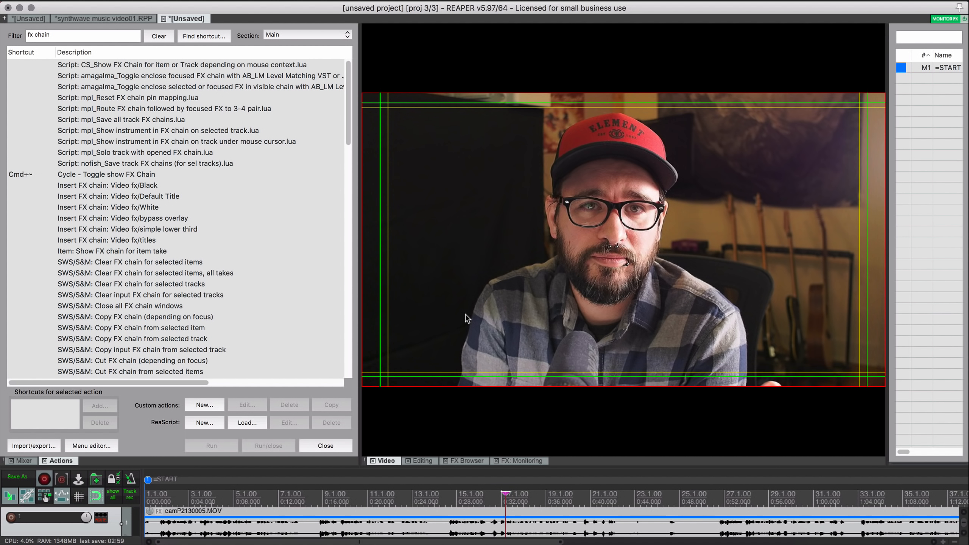
click(127, 18)
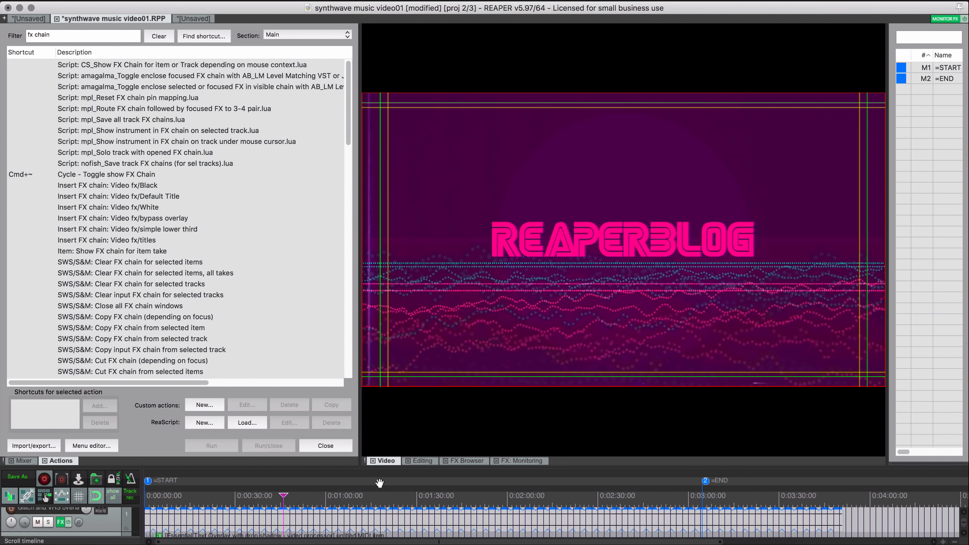
- Open the Essential Text Overlay FX and set X position to 0.37, shifting REAPERBLOG left
key(F7)
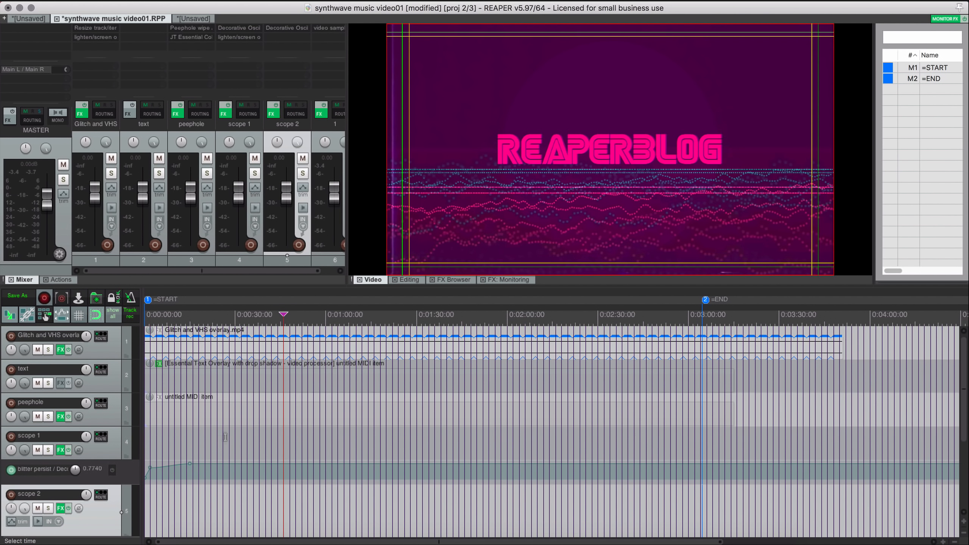
right_click(159, 364)
click(206, 168)
drag(172, 339, 202, 43)
right_click(476, 92)
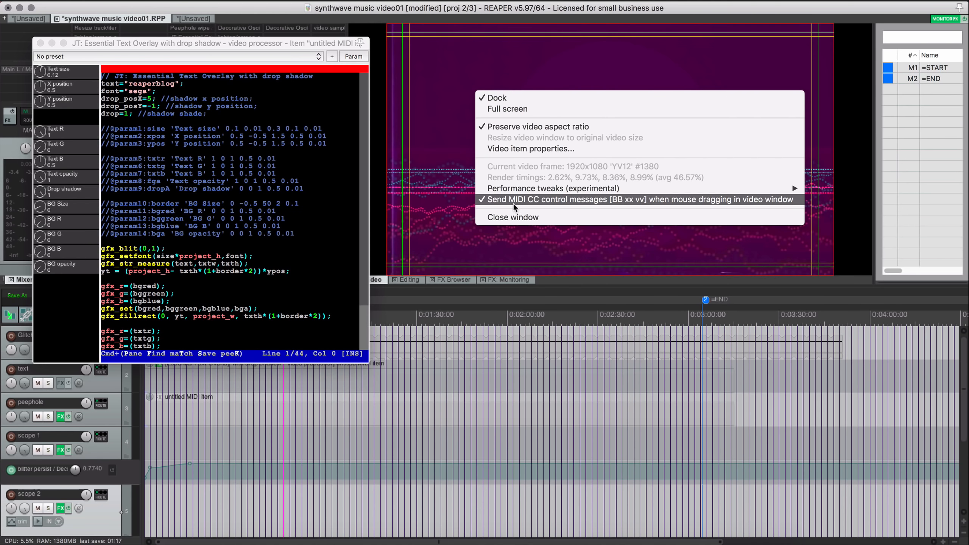
click(225, 44)
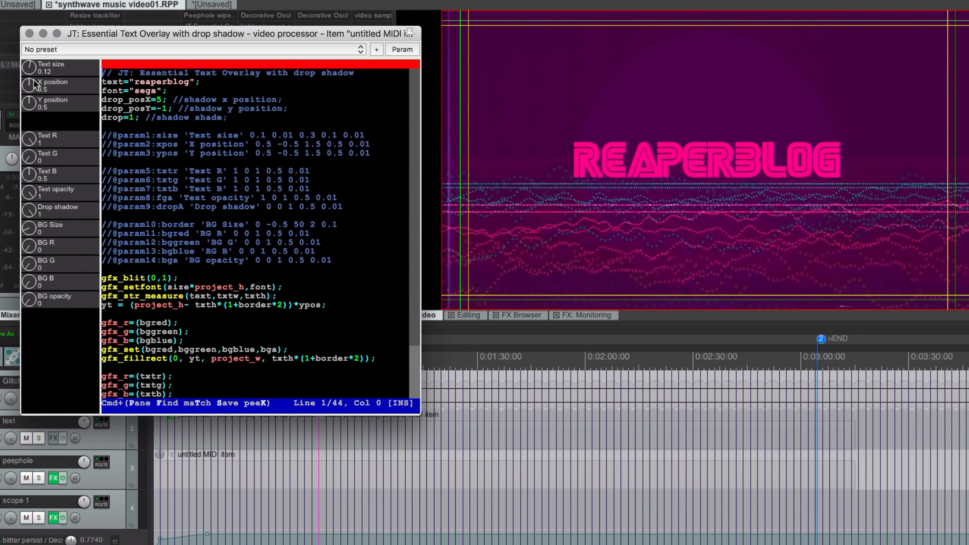
drag(40, 82, 40, 109)
- Learn X position to 'Video window drag, X' via Param > Learn
click(402, 50)
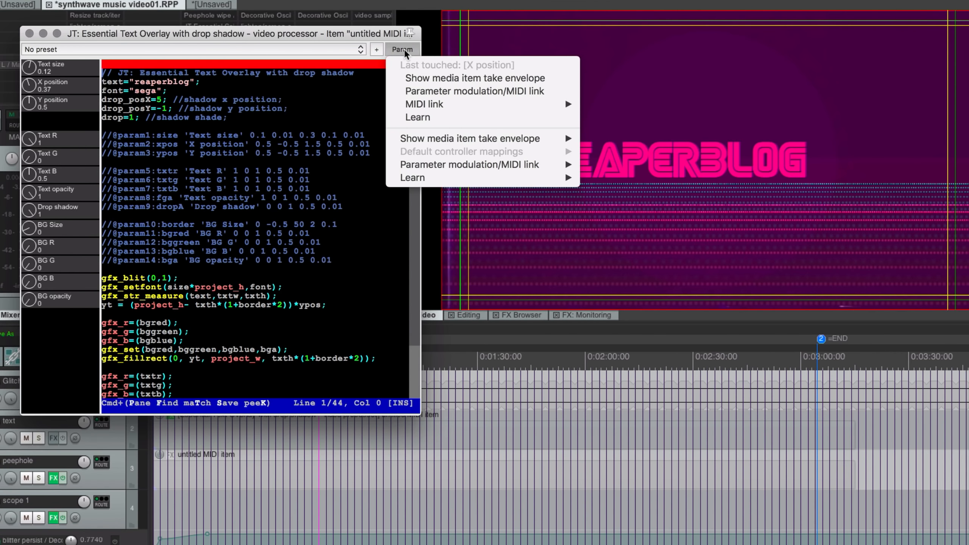
click(418, 117)
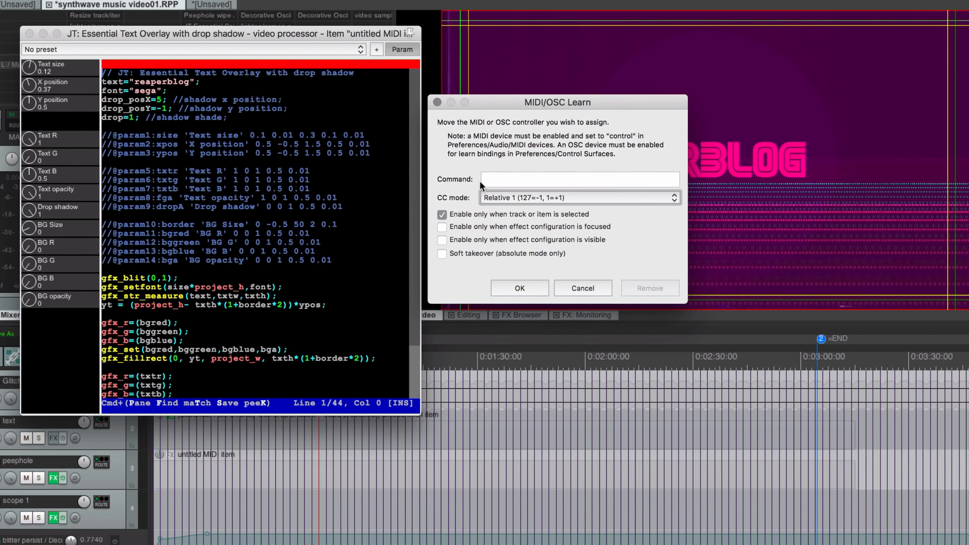
right_click(498, 186)
right_click(499, 184)
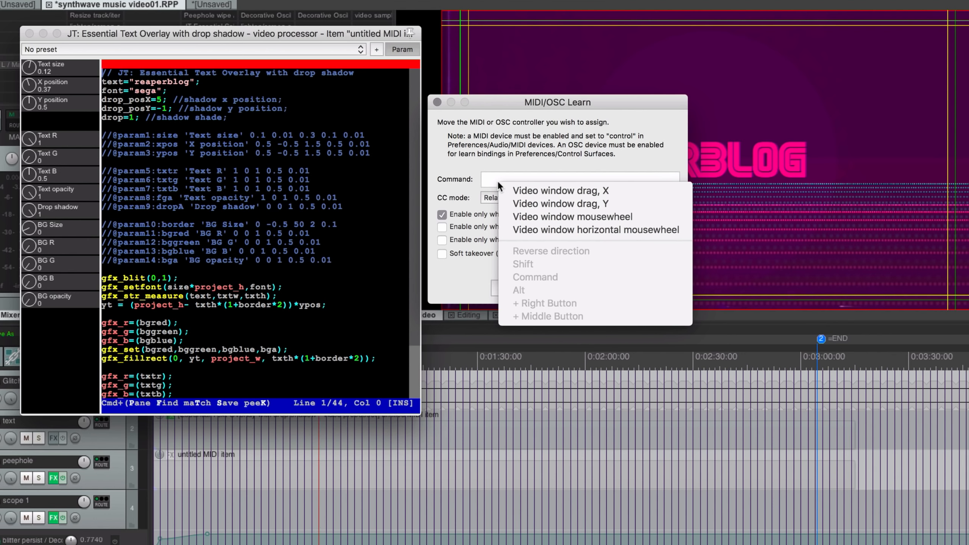
click(530, 194)
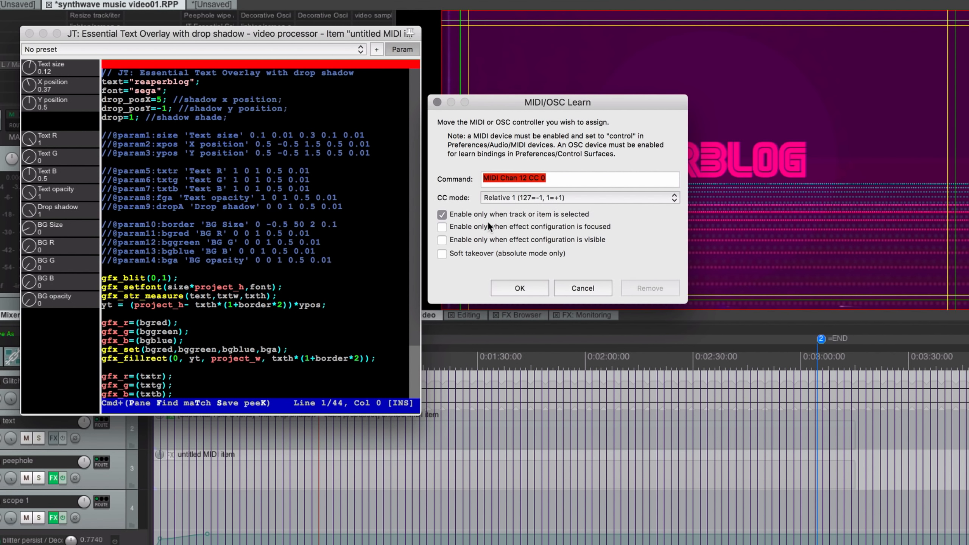
click(542, 216)
click(556, 215)
- Limit the X position mapping to when the track or item is selected, and confirm it
drag(350, 39, 339, 62)
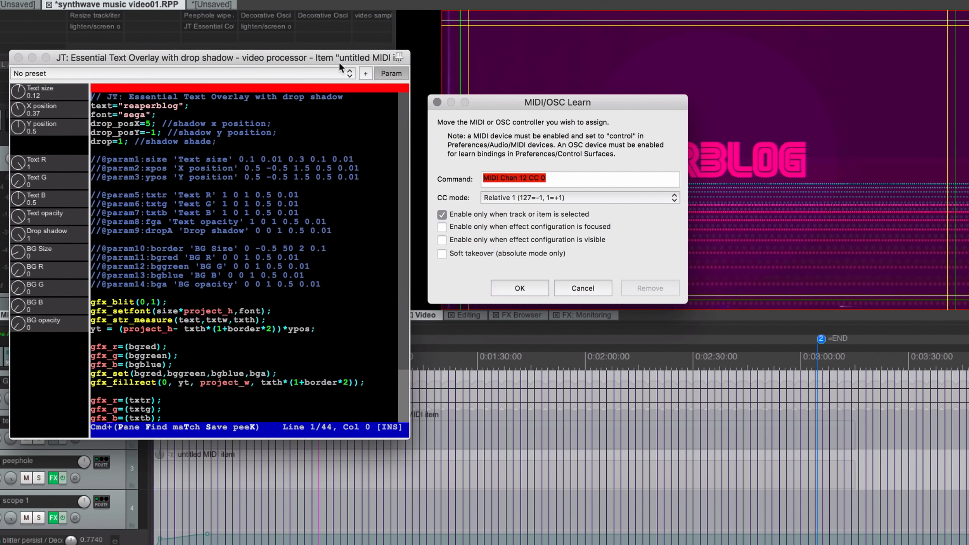
click(534, 241)
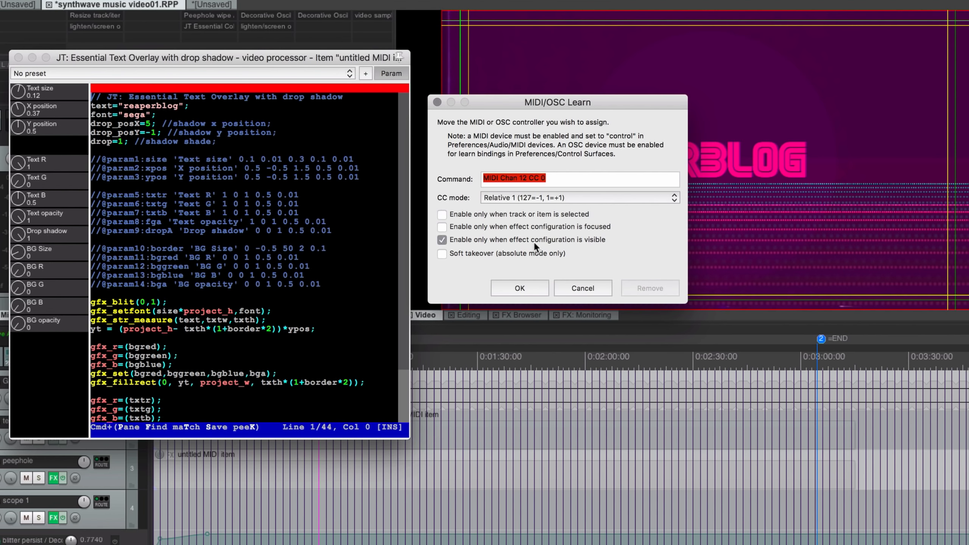
click(527, 214)
click(518, 289)
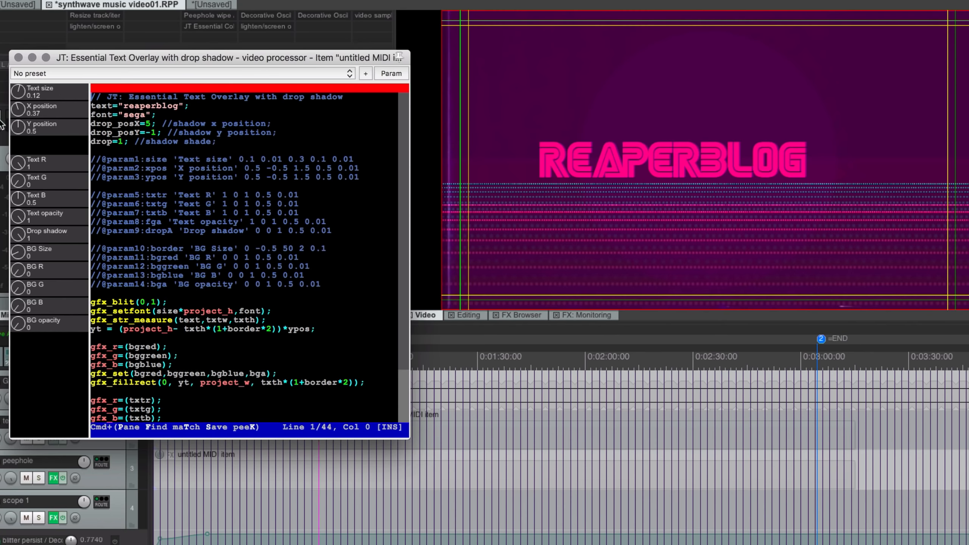
- Learn Y position to 'Video window drag, Y', confirm it, and select the text MIDI item
click(391, 73)
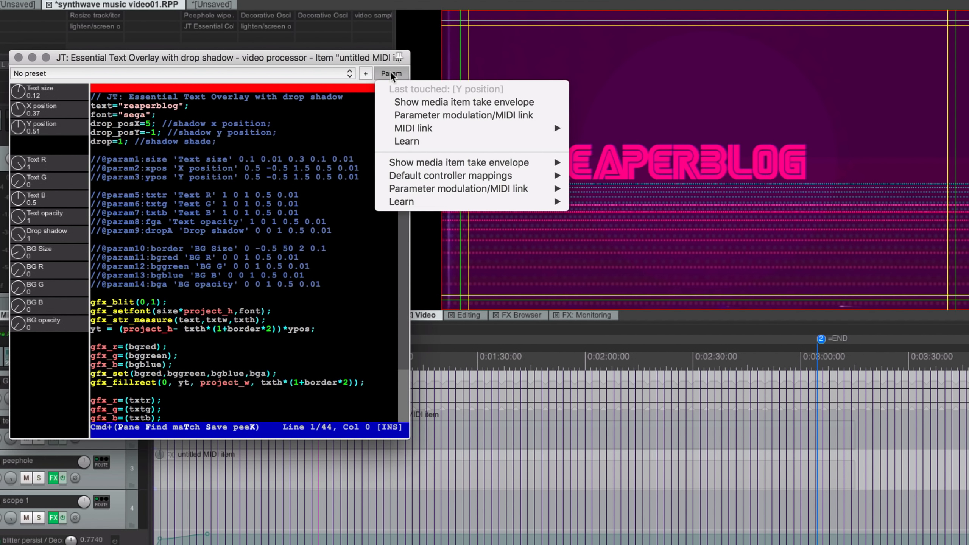
click(488, 138)
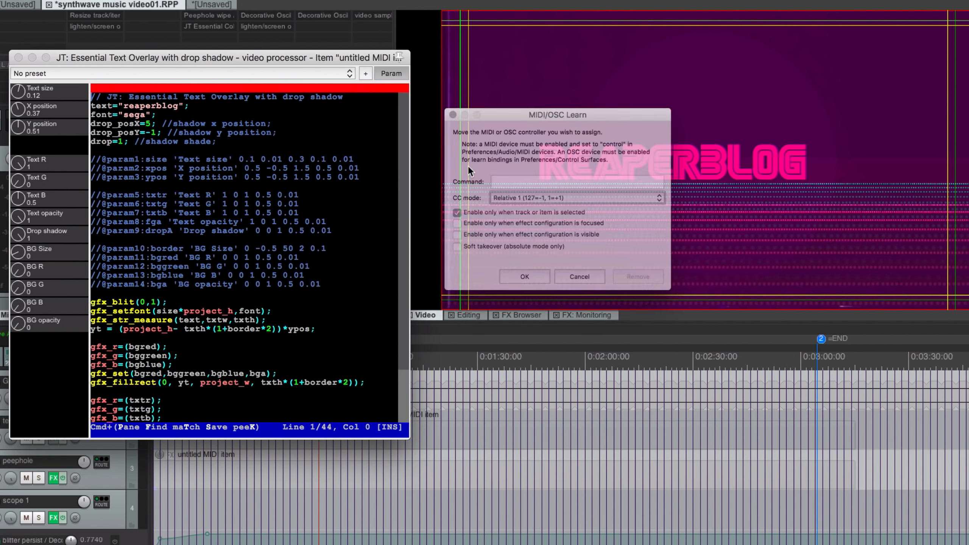
click(495, 179)
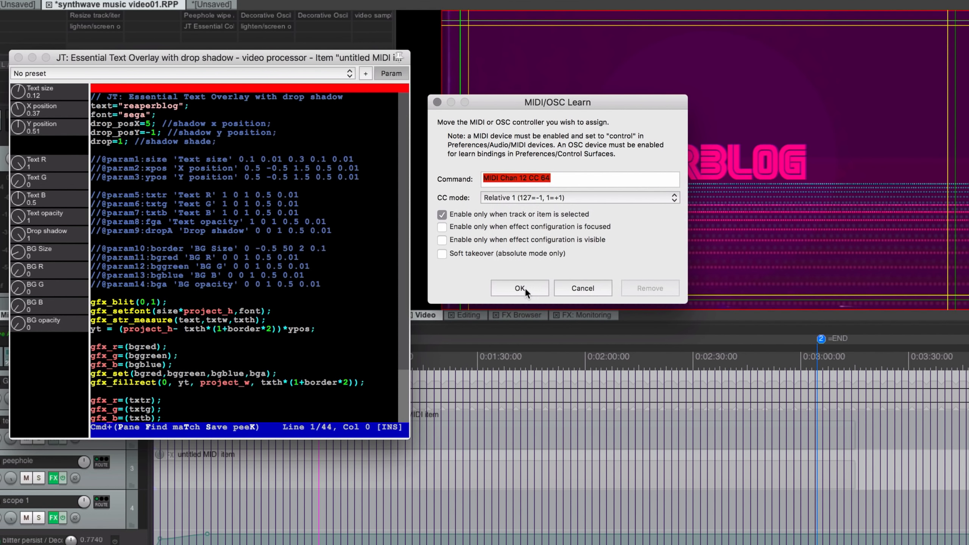
click(518, 290)
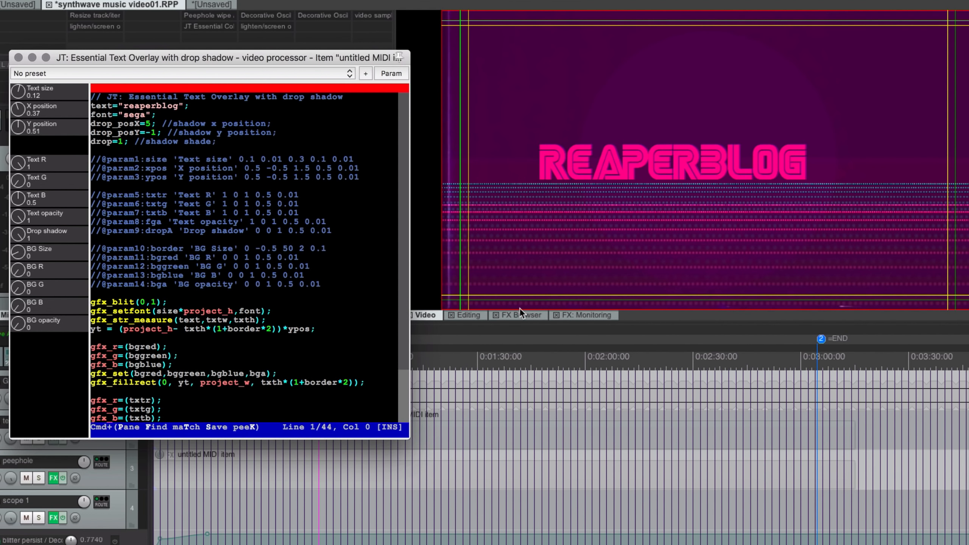
click(458, 434)
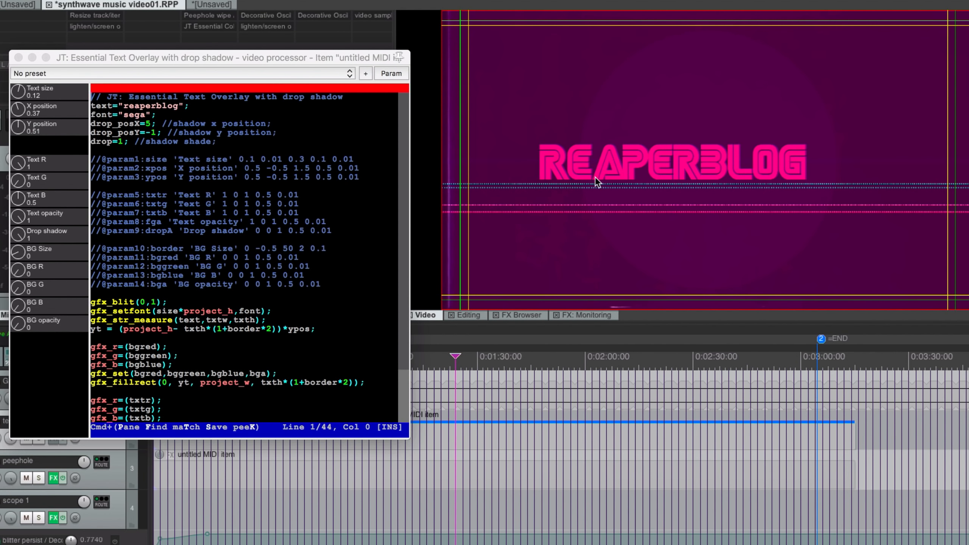
- Drag the REAPERBLOG text around the video, trying the top, left edge and mid-frame
drag(595, 176, 518, 44)
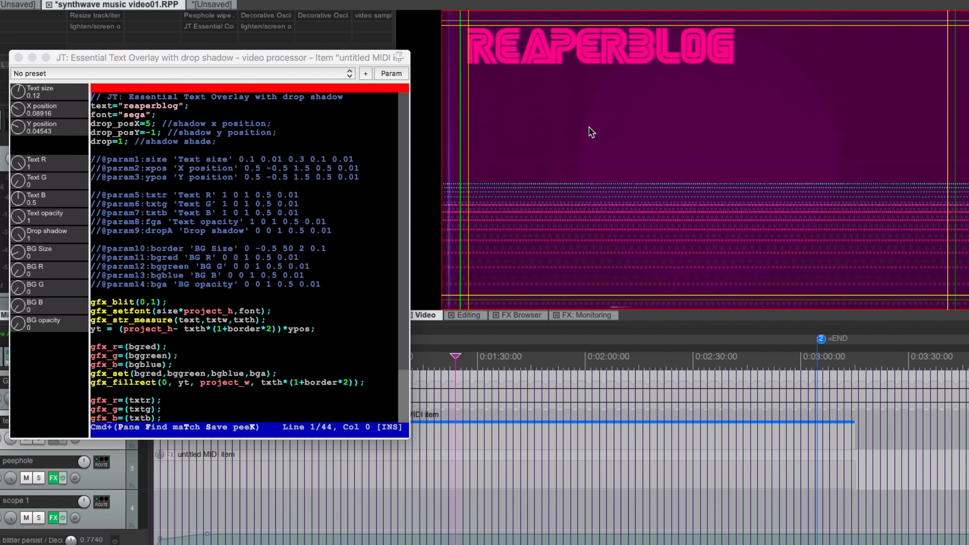
drag(589, 127, 621, 163)
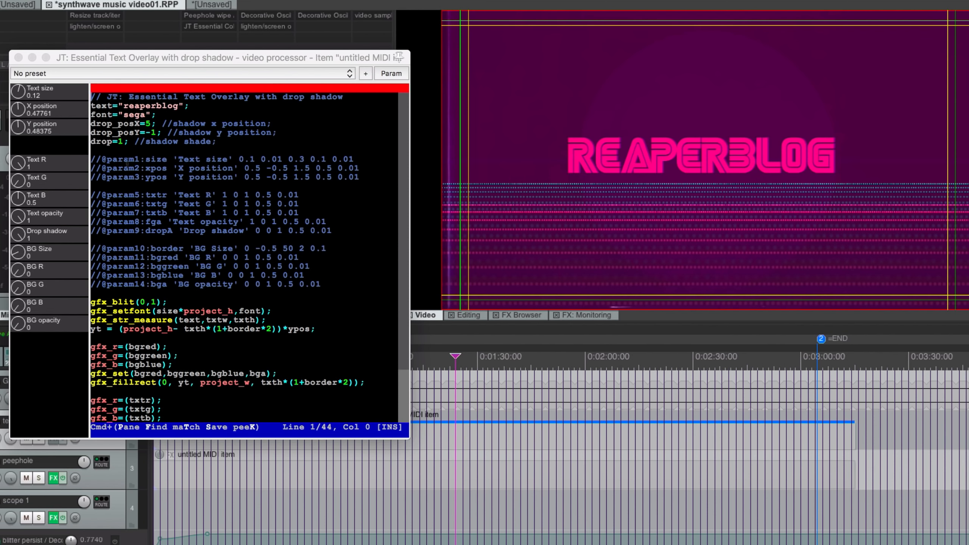
drag(18, 112, 35, 168)
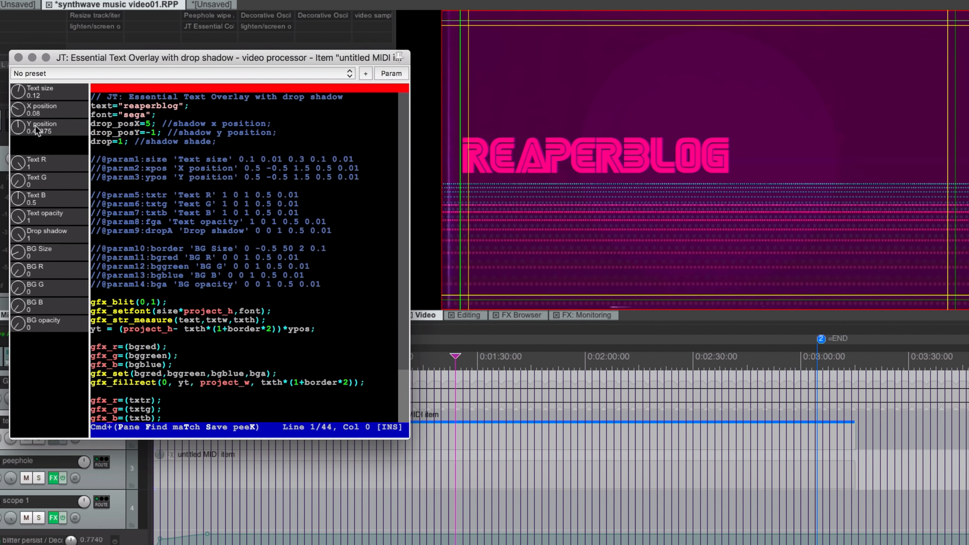
drag(23, 132, 25, 126)
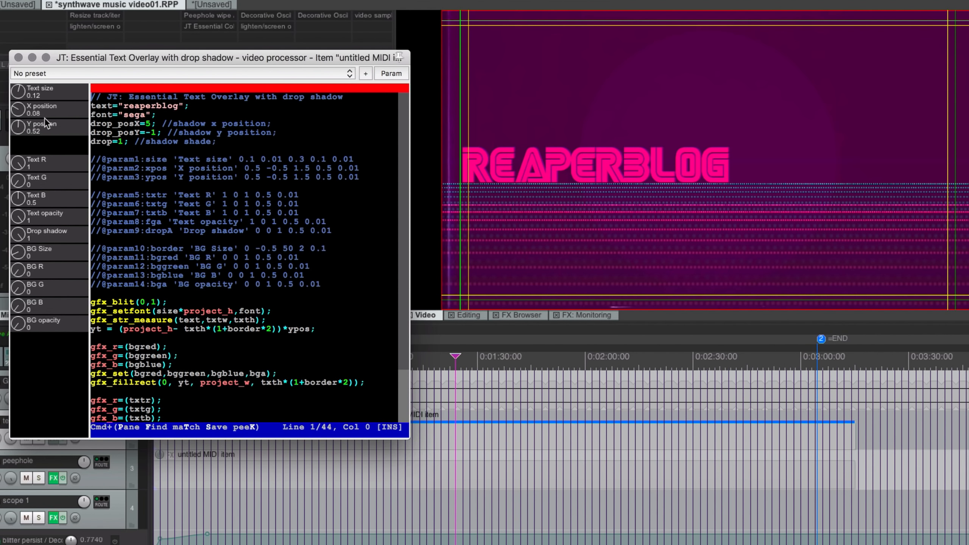
drag(20, 96, 24, 74)
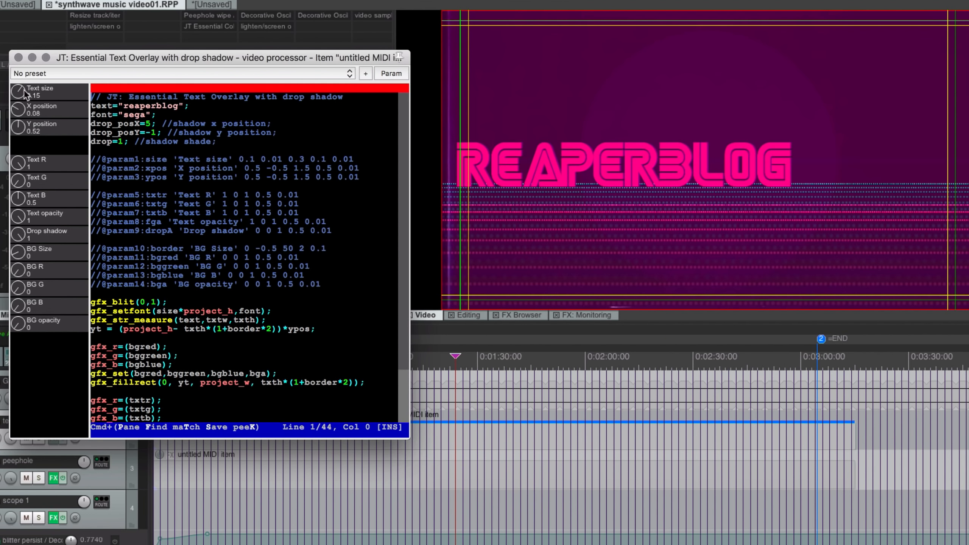
mouse_move(22, 108)
mouse_down()
mouse_move(22, 98)
mouse_move(20, 119)
mouse_up()
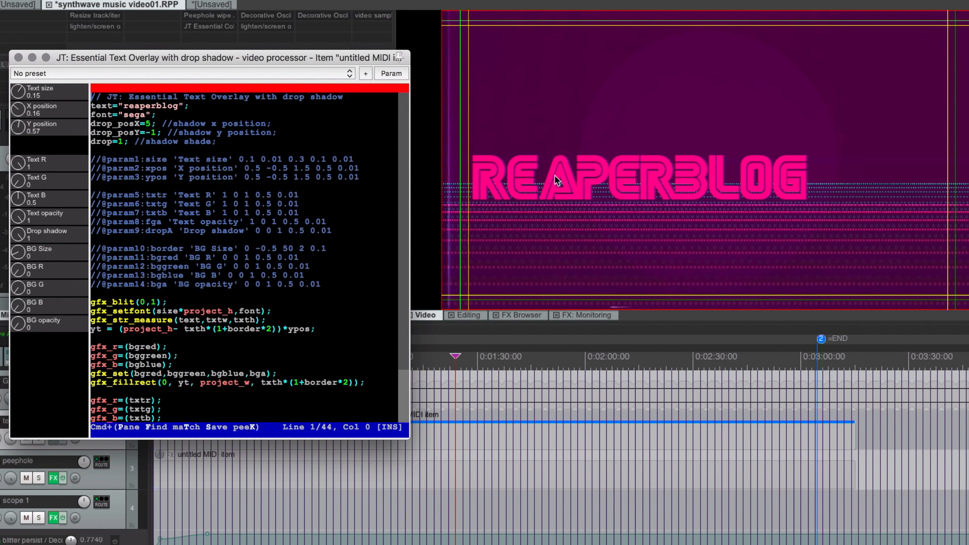
drag(554, 174, 504, 16)
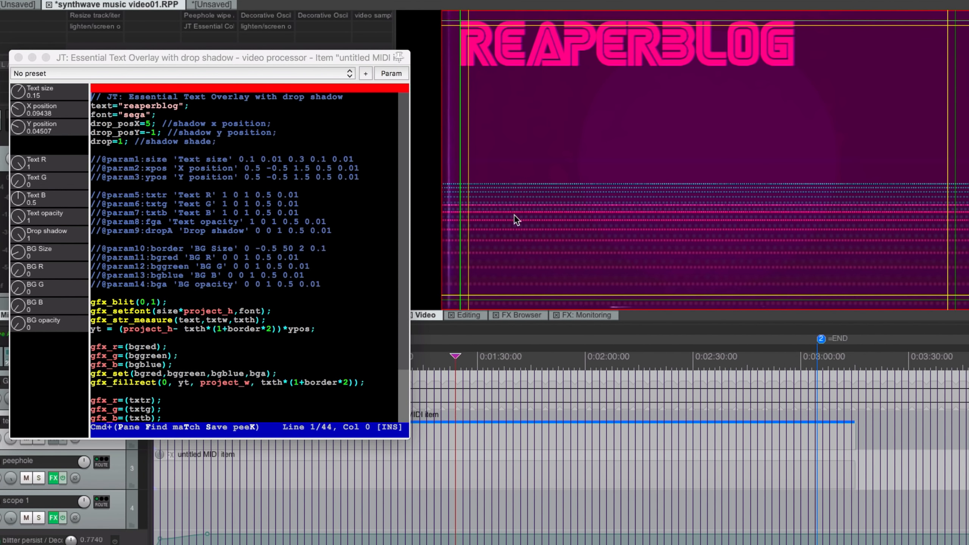
drag(542, 46, 785, 193)
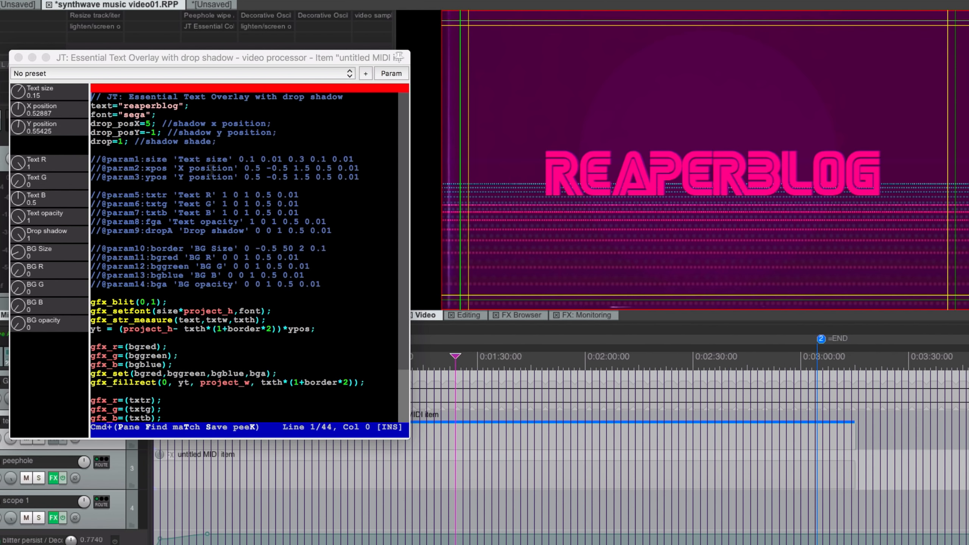
- Select the text item near 2:00 and centre REAPERBLOG at X 0.5, Y 0.49651
click(945, 446)
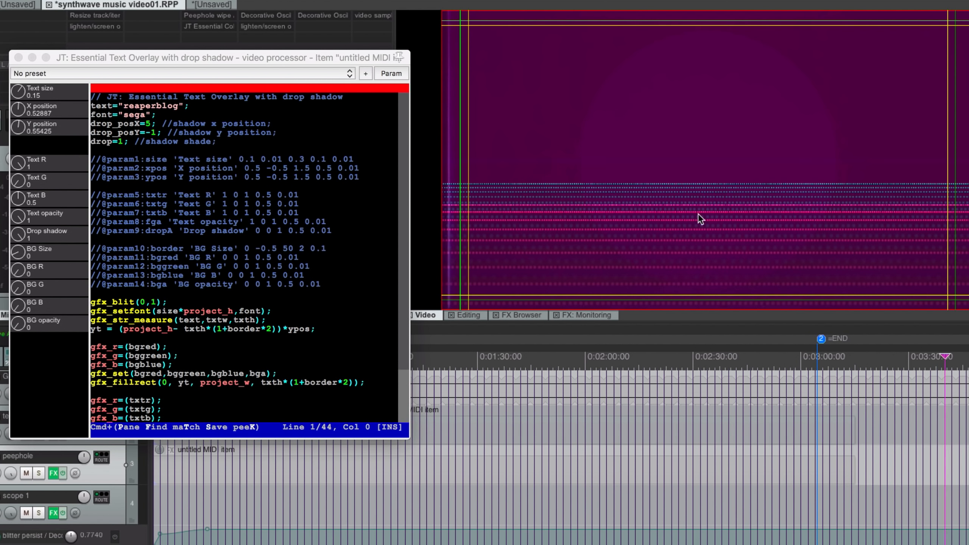
click(599, 356)
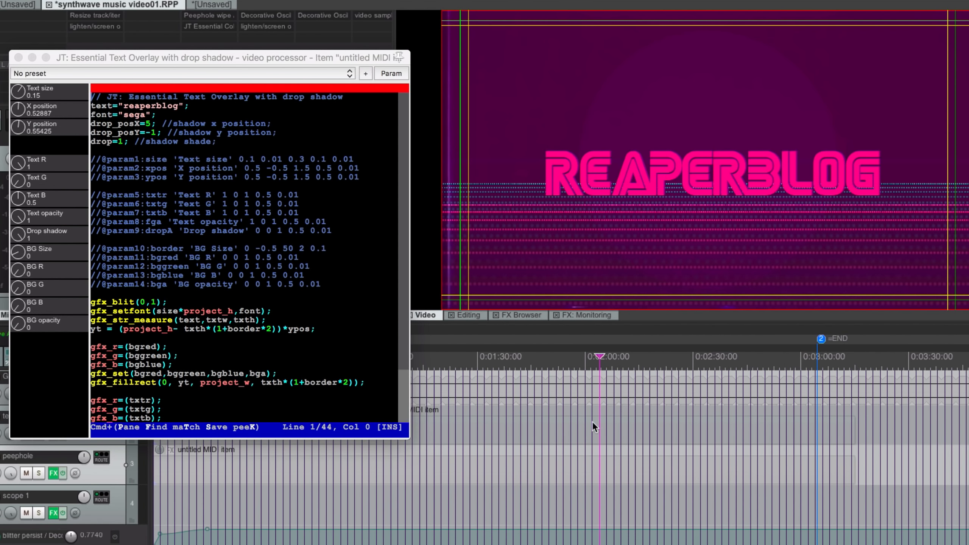
click(571, 429)
mouse_move(648, 153)
mouse_down()
mouse_move(627, 144)
mouse_move(658, 156)
mouse_up()
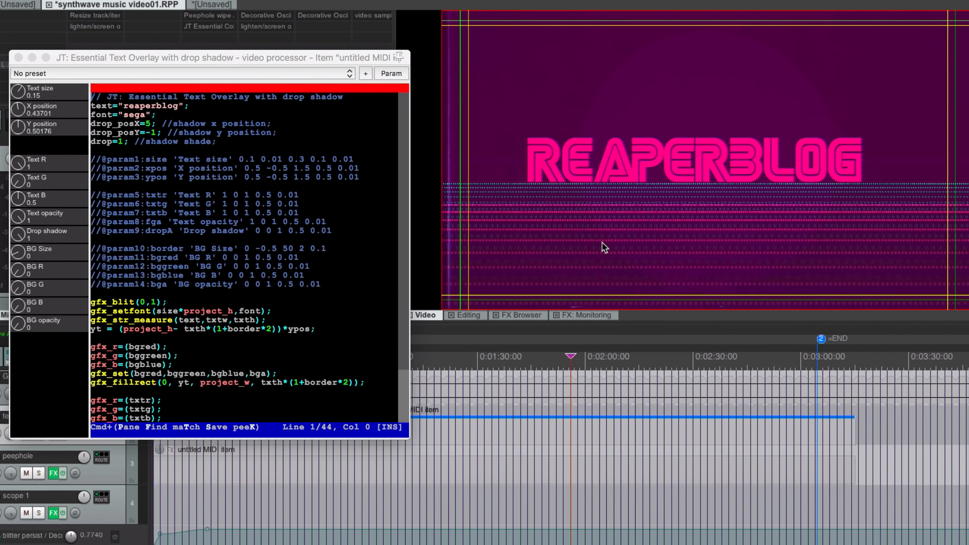
drag(640, 158, 654, 147)
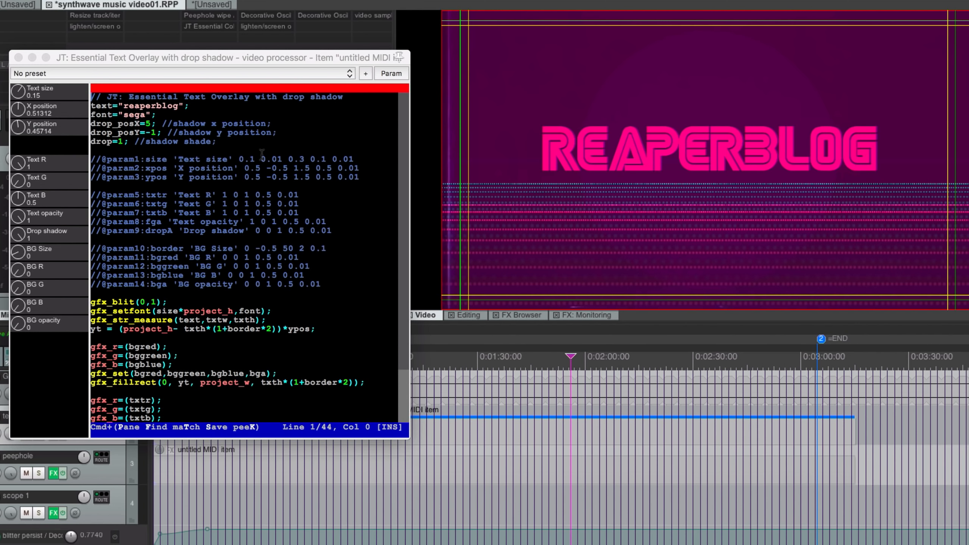
drag(619, 151, 616, 165)
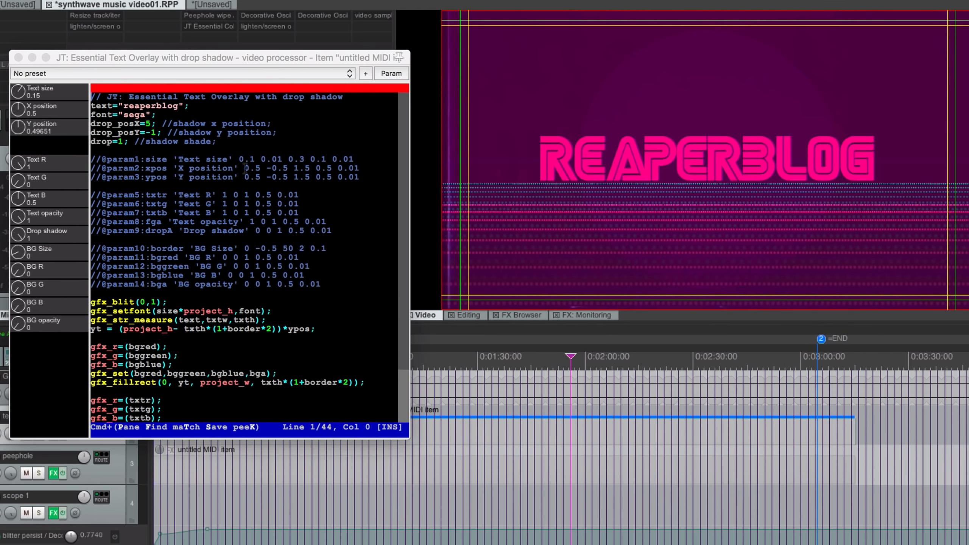
click(391, 74)
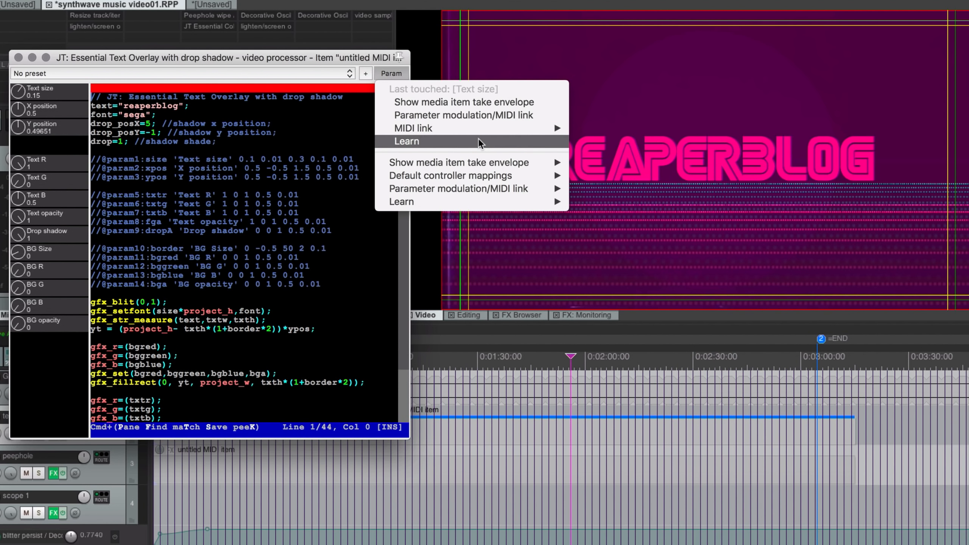
- Learn Text size to the Video window mousewheel command
click(557, 142)
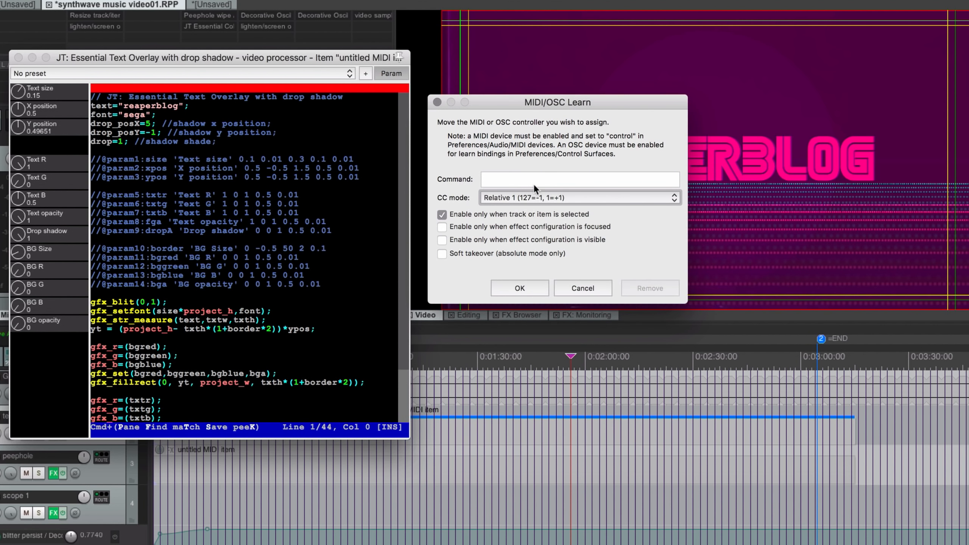
click(533, 178)
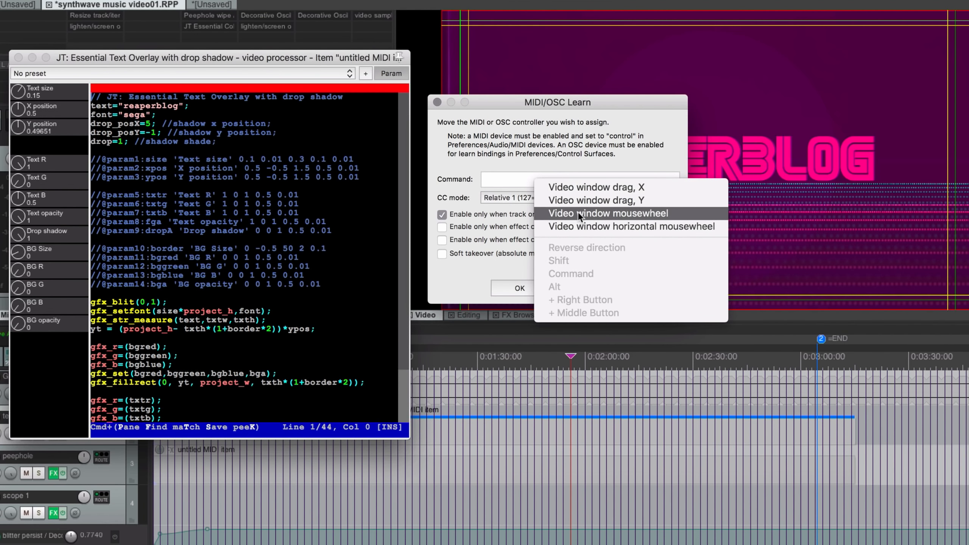
click(624, 217)
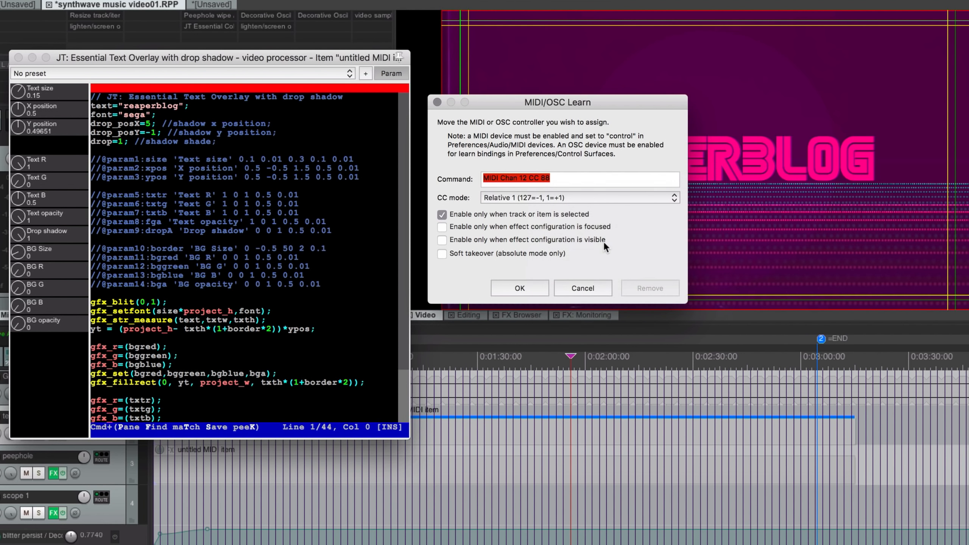
click(526, 292)
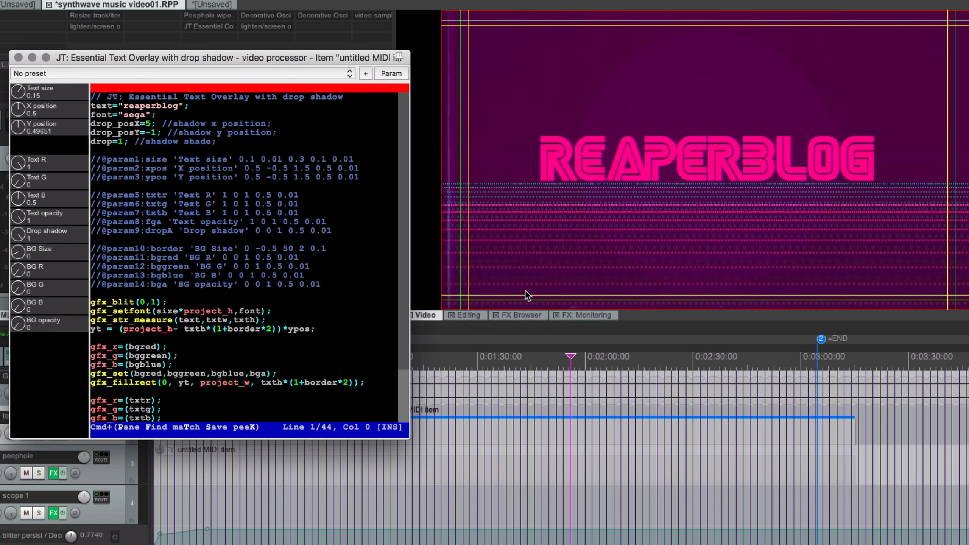
- Resize REAPERBLOG with the mousewheel over the video, then drag it slightly right of centre
click(652, 153)
scroll(653, 153, down, 5)
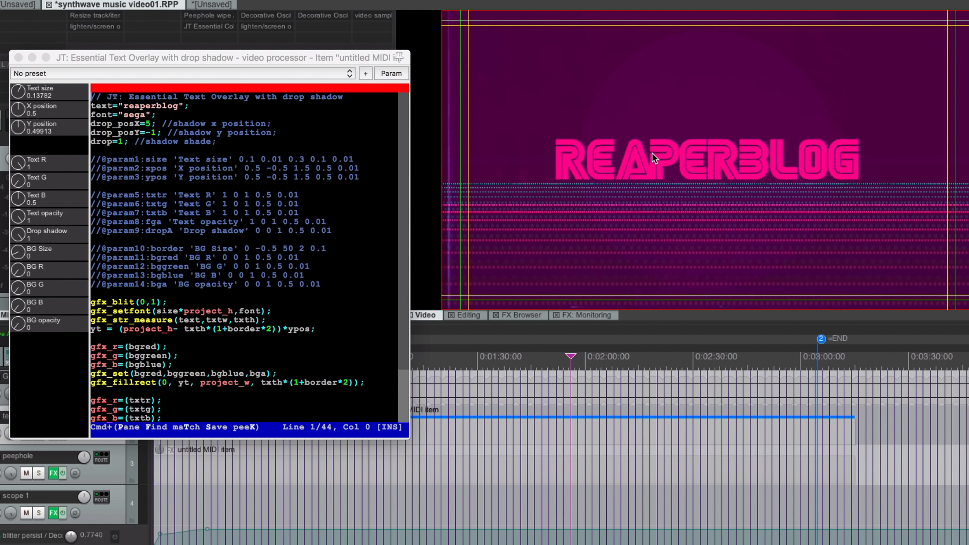
scroll(653, 153, up, 6)
scroll(652, 153, up, 1)
scroll(653, 153, down, 6)
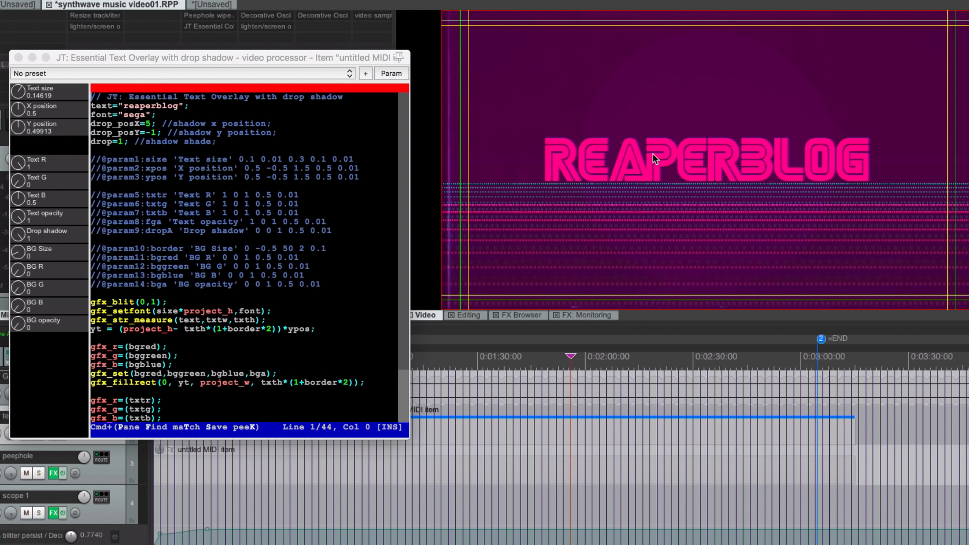
scroll(652, 153, up, 12)
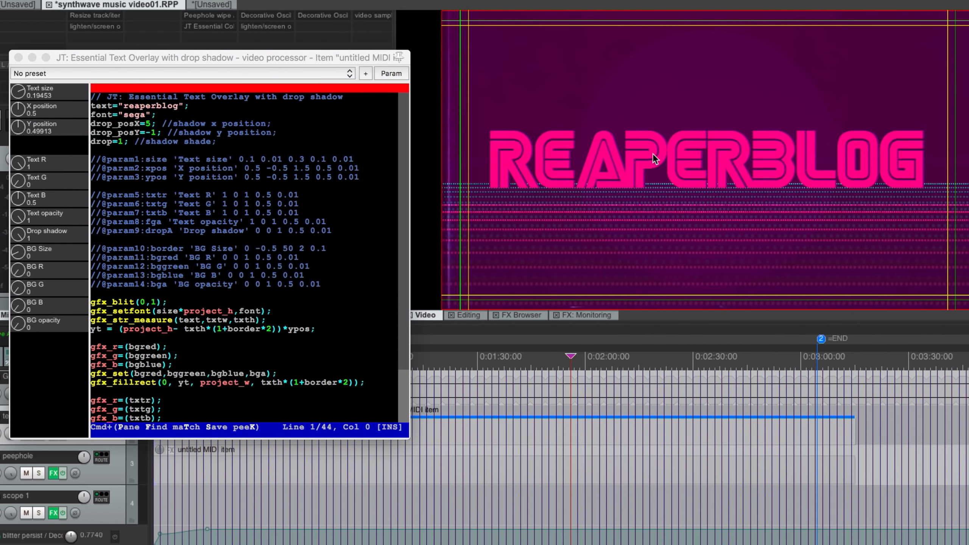
scroll(653, 153, down, 4)
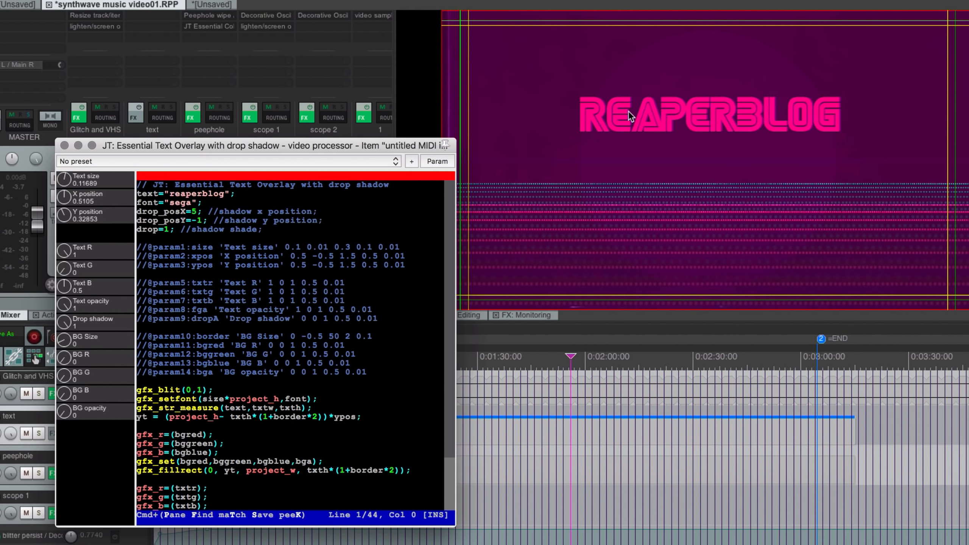
drag(629, 114, 674, 156)
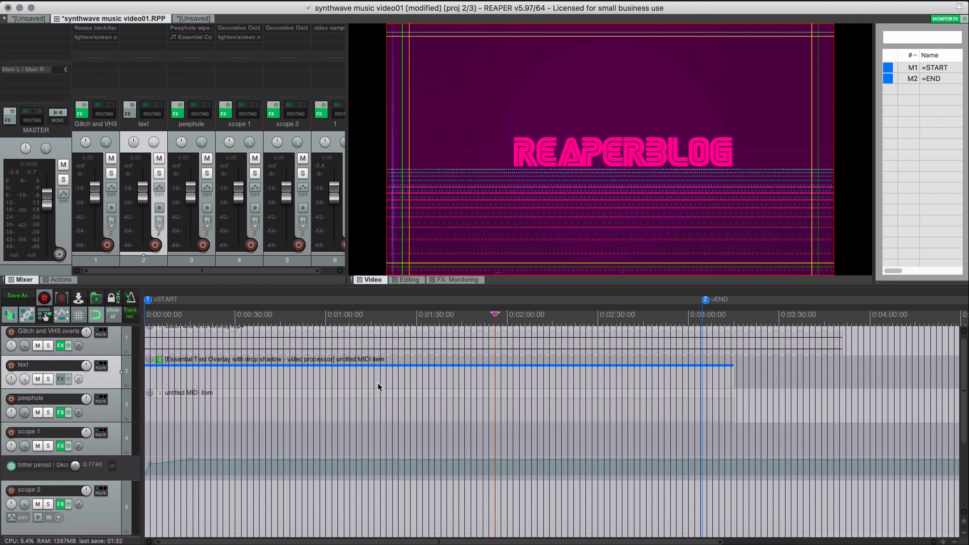
scroll(378, 383, down, 5)
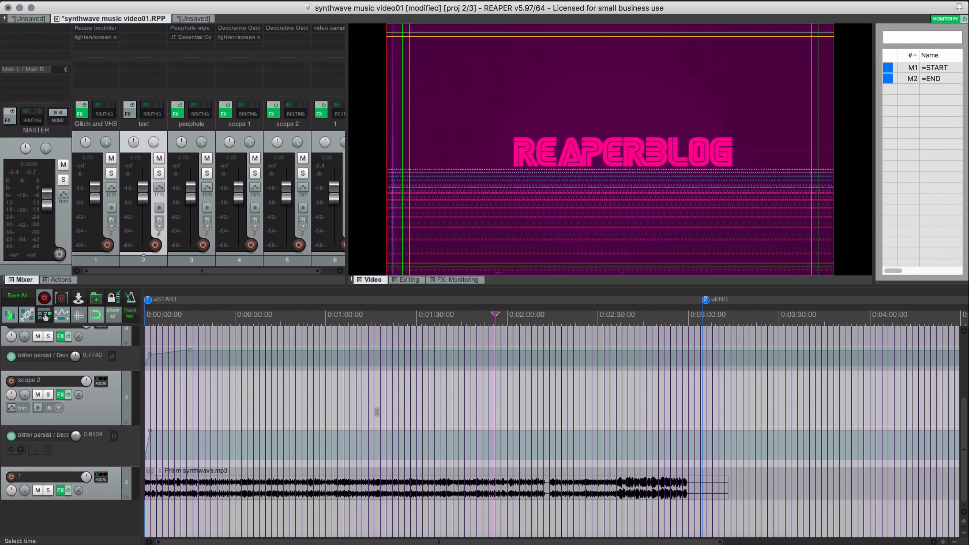
- Open scope 2's effects and toggle the Decorative Oscilloscope bypass to compare, leaving it on
click(60, 394)
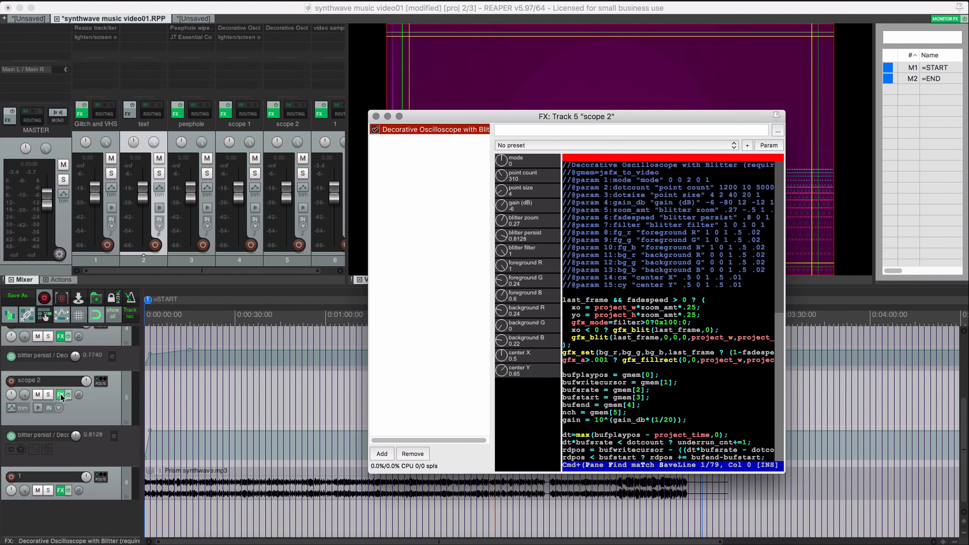
drag(413, 105, 140, 146)
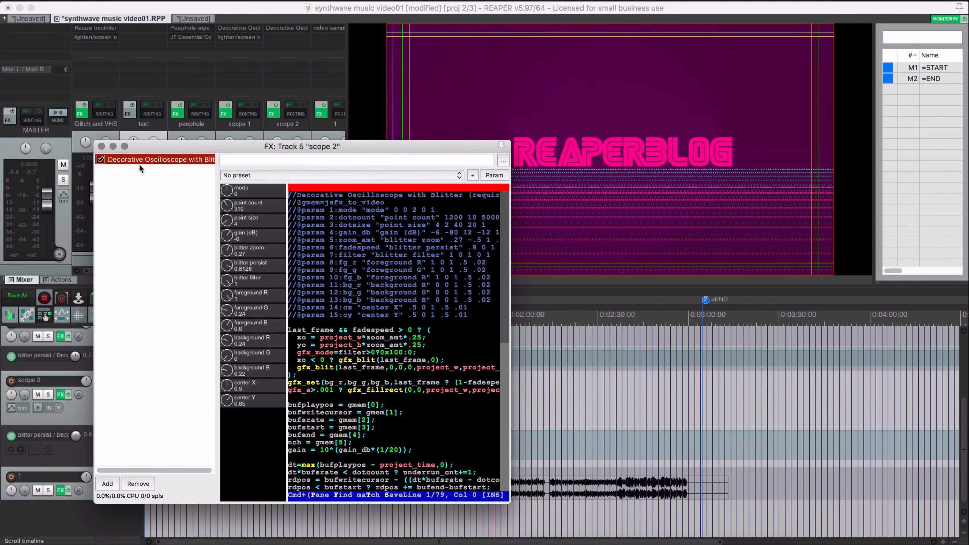
click(101, 159)
click(101, 159)
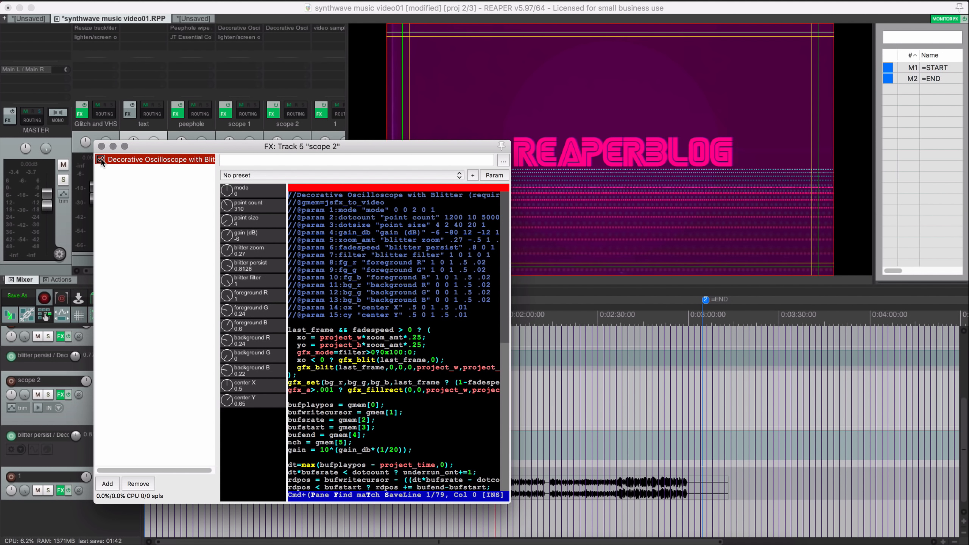
click(101, 160)
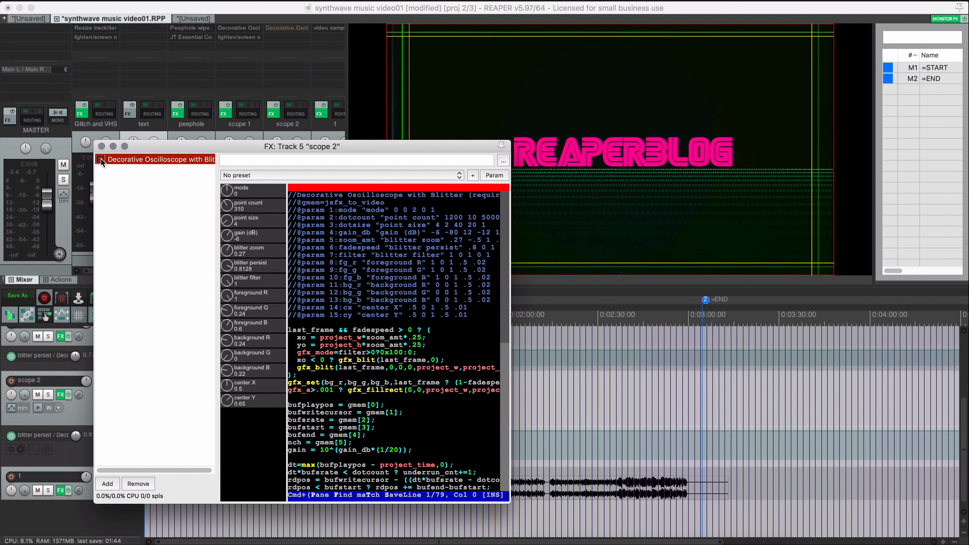
click(100, 159)
click(100, 159)
click(100, 159)
drag(413, 143, 347, 53)
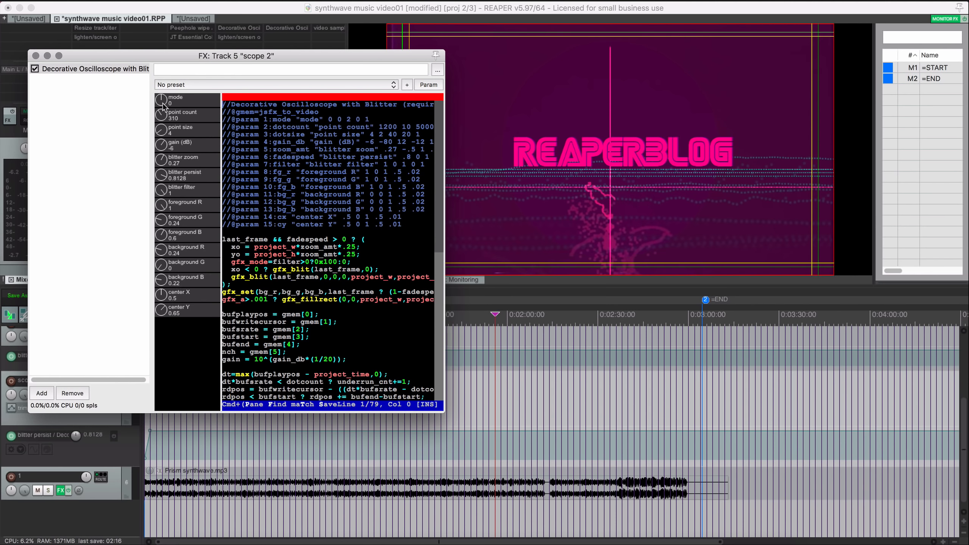
- Play the video and set the oscilloscope to mode 2 with point count 220
key(space)
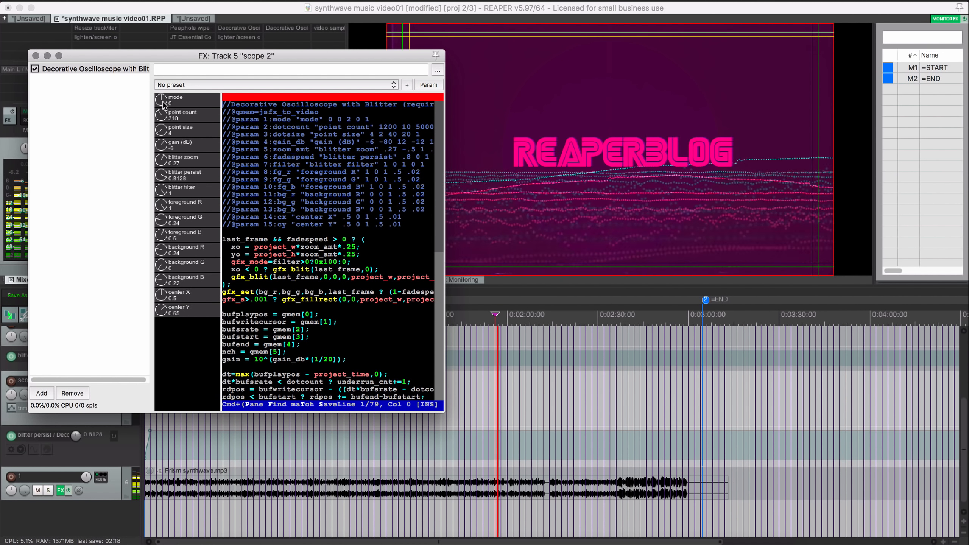
drag(162, 101, 162, 99)
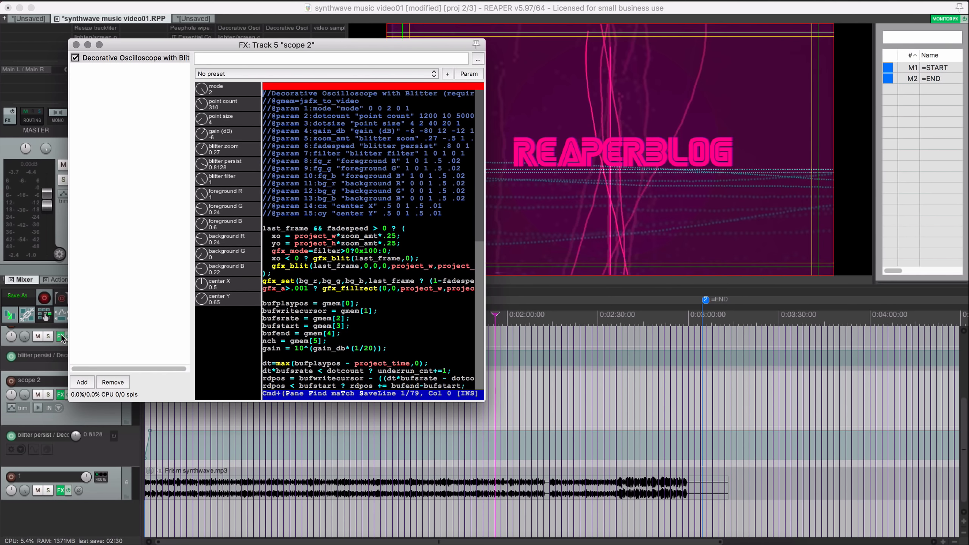
key(space)
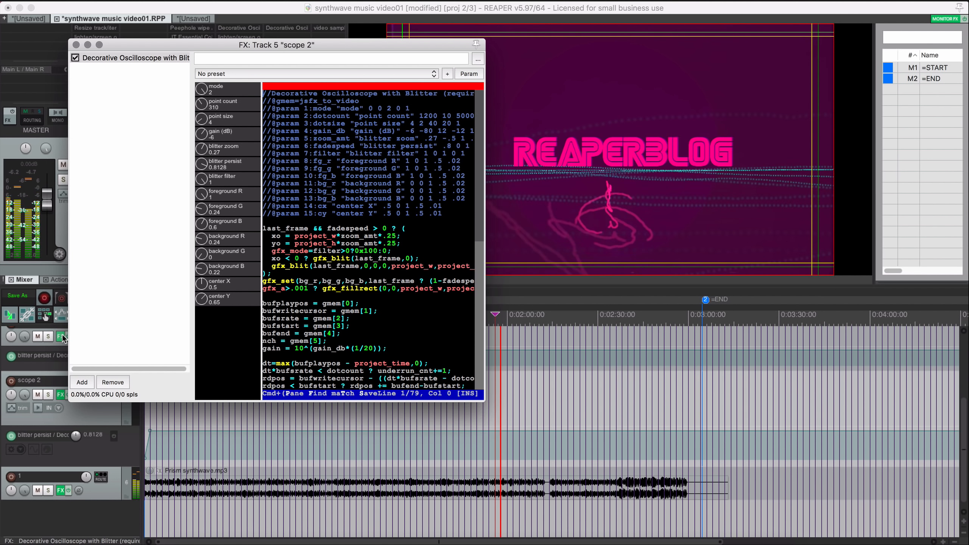
key(space)
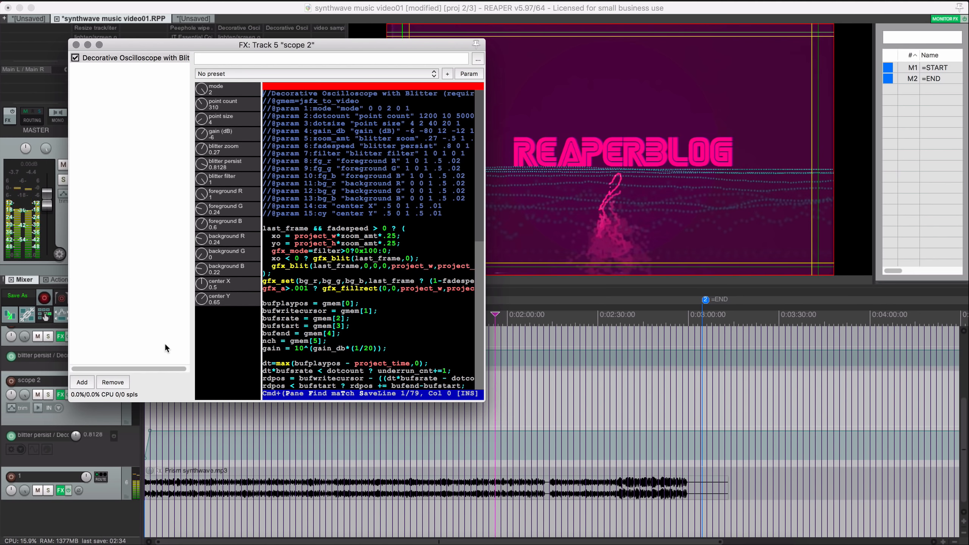
drag(204, 106, 204, 84)
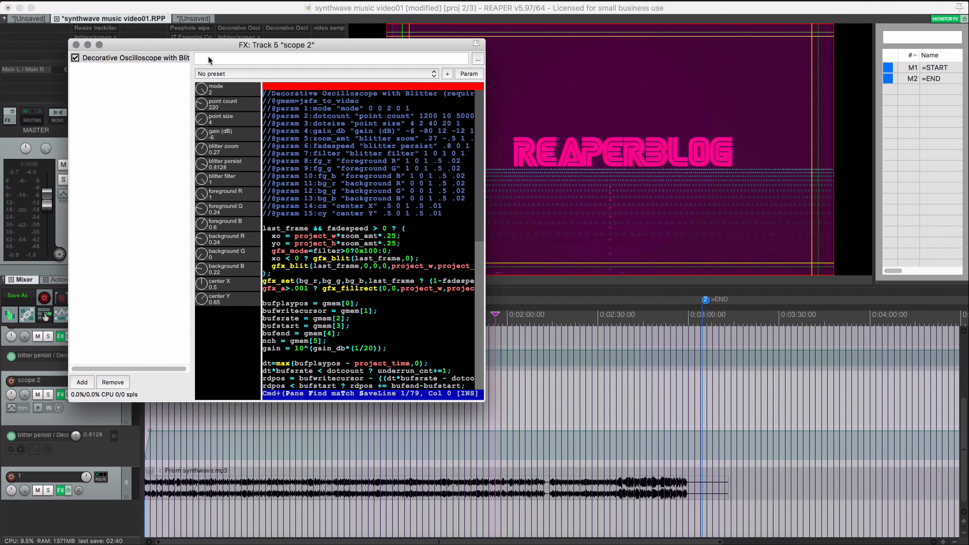
- Mute the scope 1, peephole, text and Glitch and VHS tracks so only scope 2 is heard
click(48, 395)
click(49, 394)
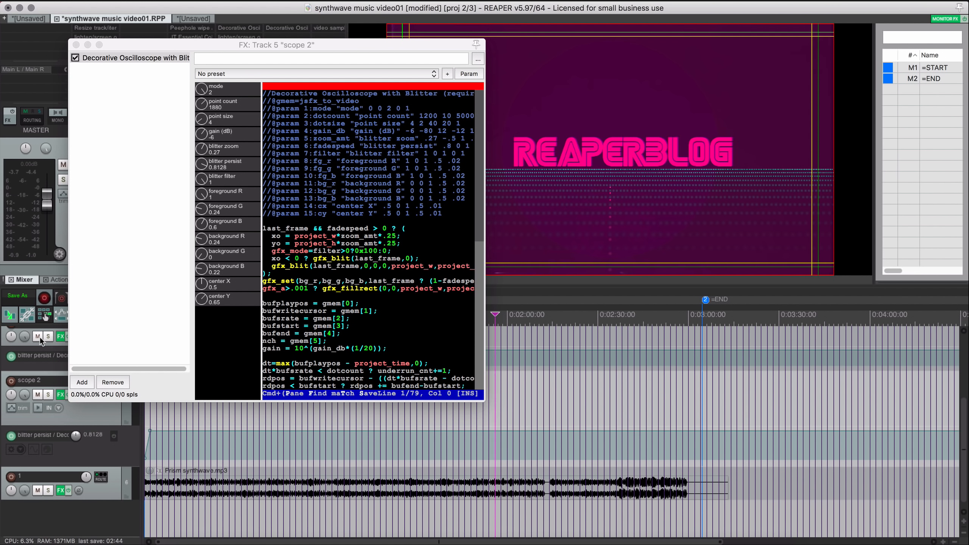
click(38, 337)
scroll(31, 366, up, 3)
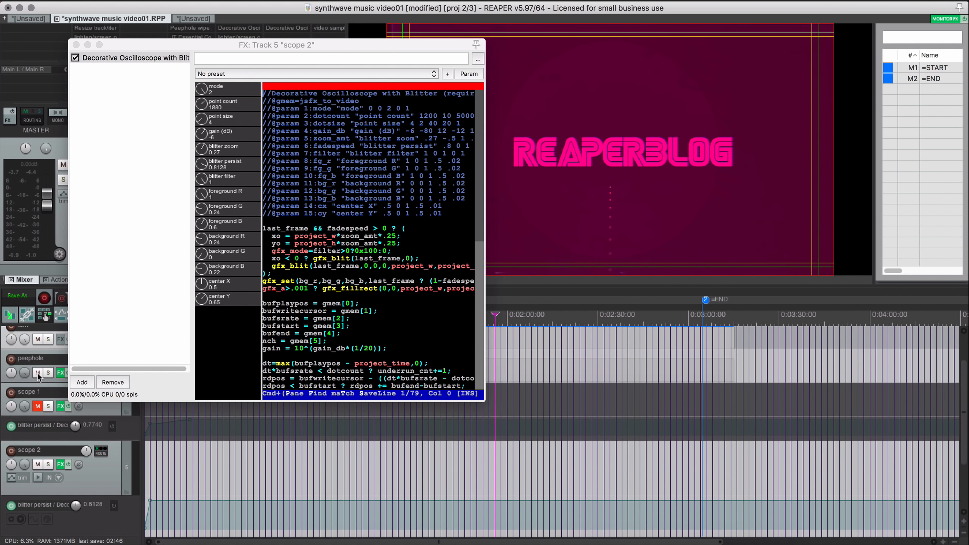
click(37, 372)
click(37, 339)
scroll(37, 343, up, 2)
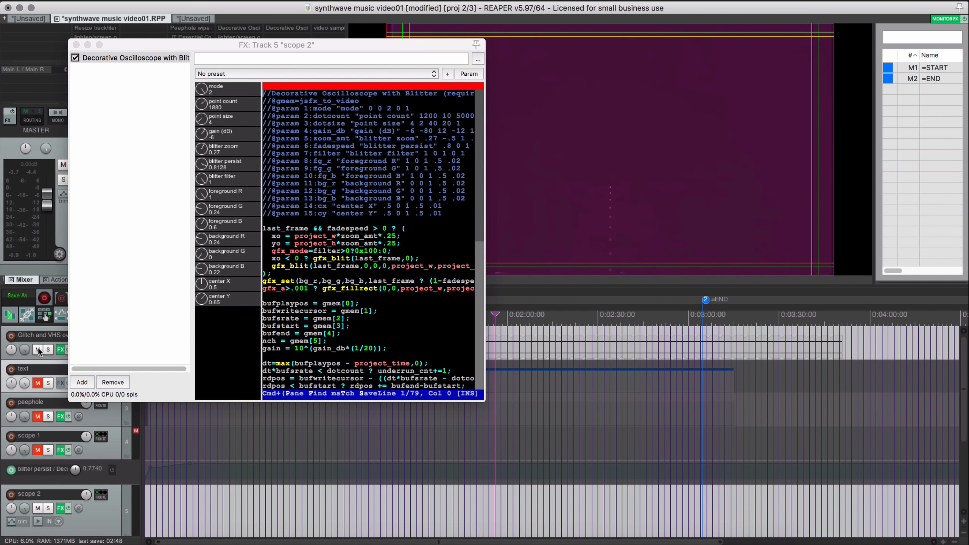
click(38, 349)
scroll(37, 359, down, 4)
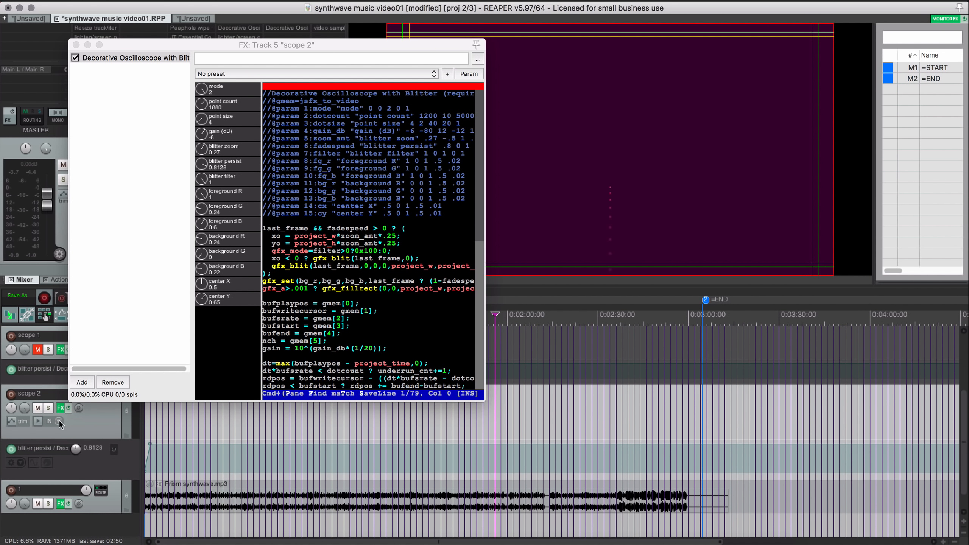
- Switch the oscilloscope mode from 2 to 0 during playback and lower blitter persist
key(space)
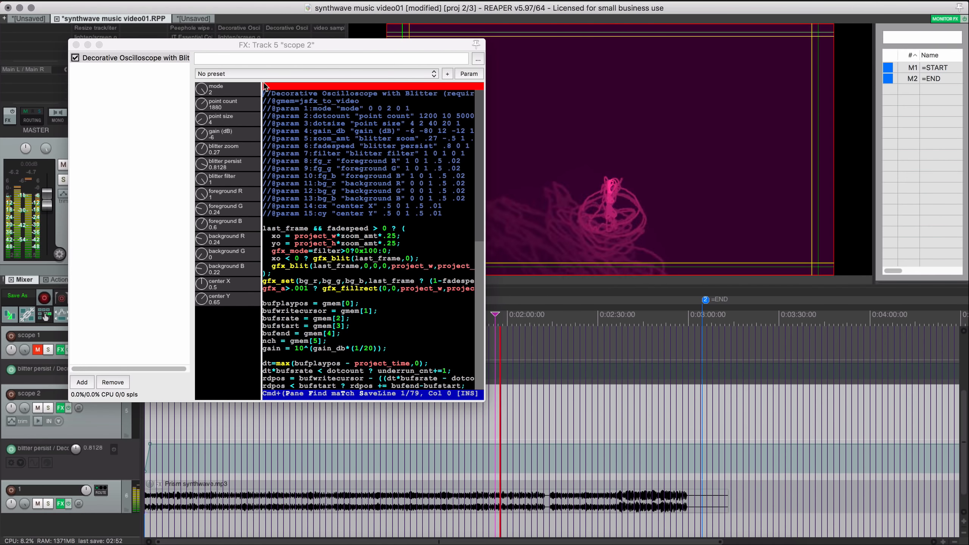
drag(254, 45, 221, 18)
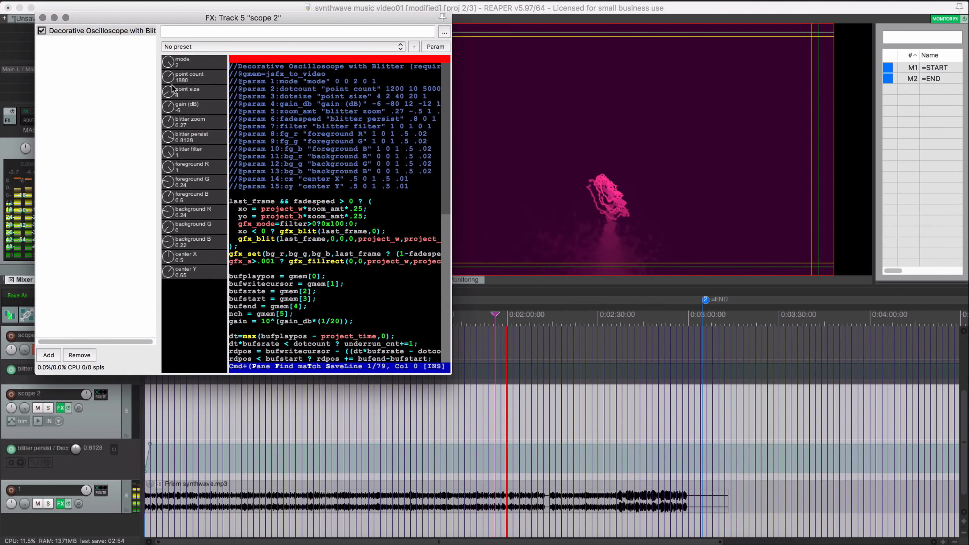
drag(169, 62, 175, 304)
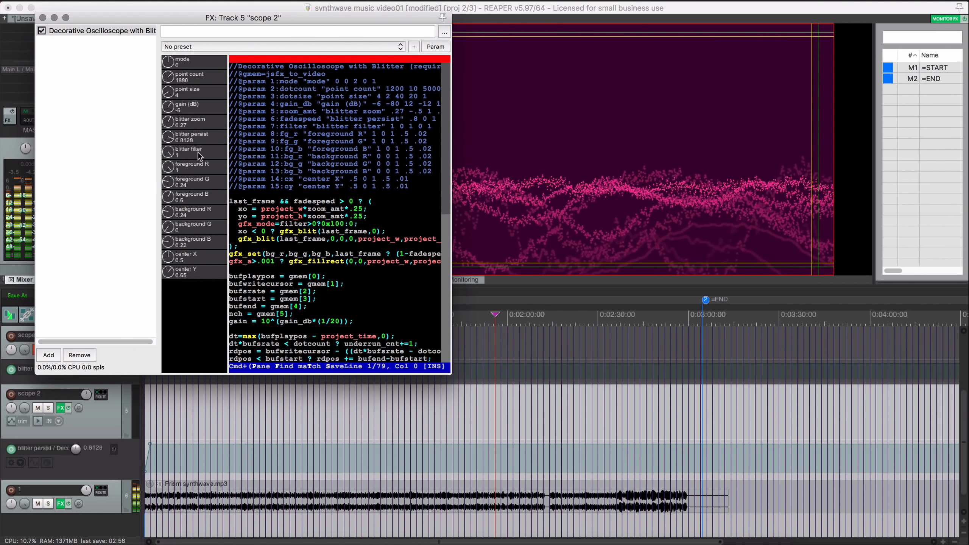
key(space)
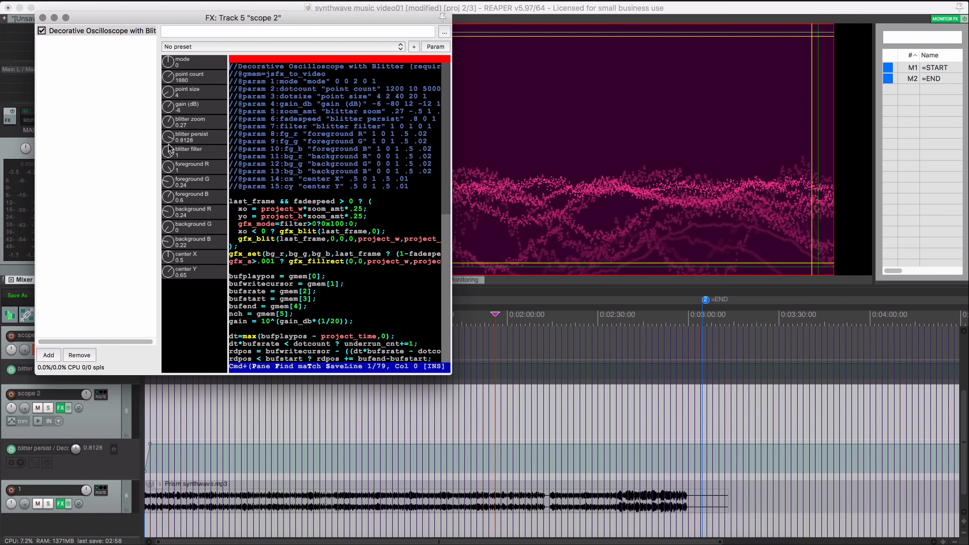
drag(171, 141, 171, 164)
- Bypass the blitter persist envelope and set blitter persist to 0, previewing in playback
click(11, 456)
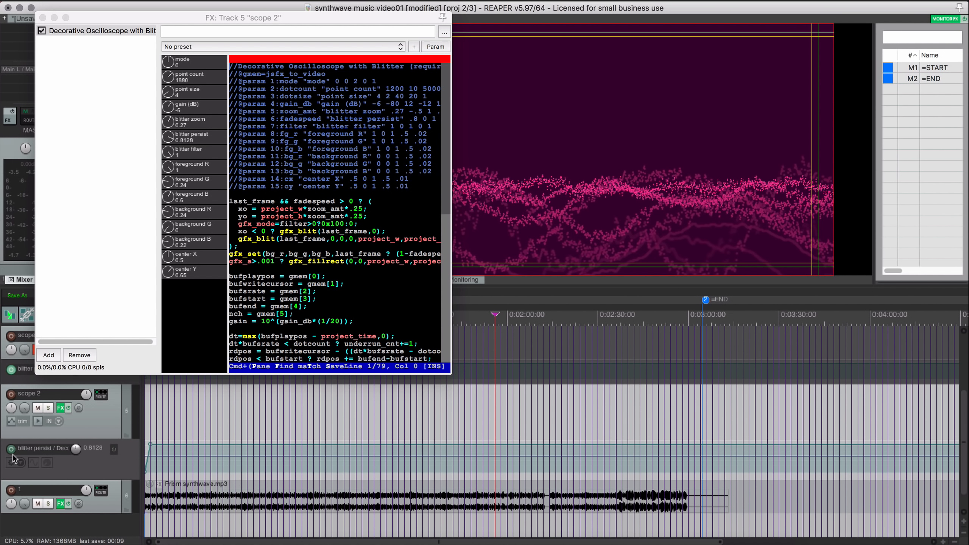
click(113, 449)
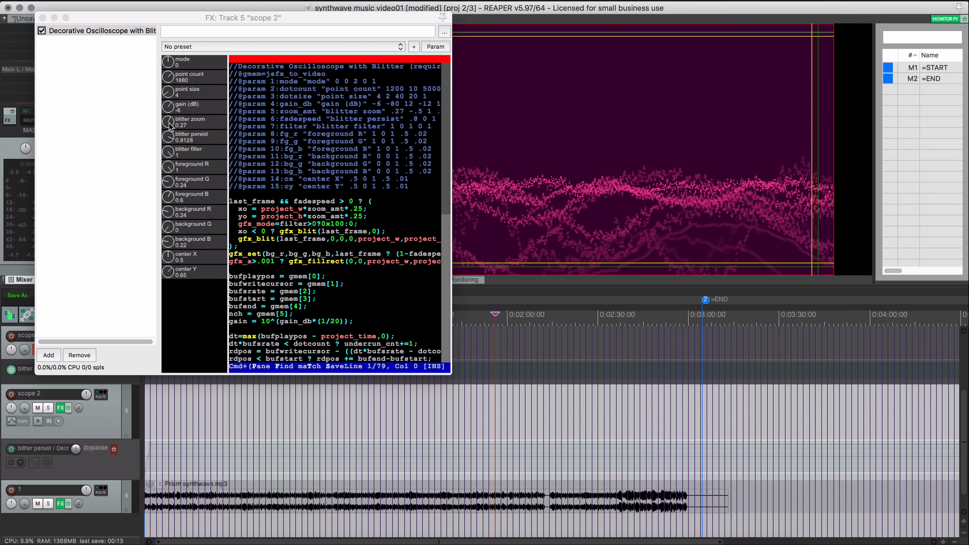
drag(168, 142, 181, 228)
key(space)
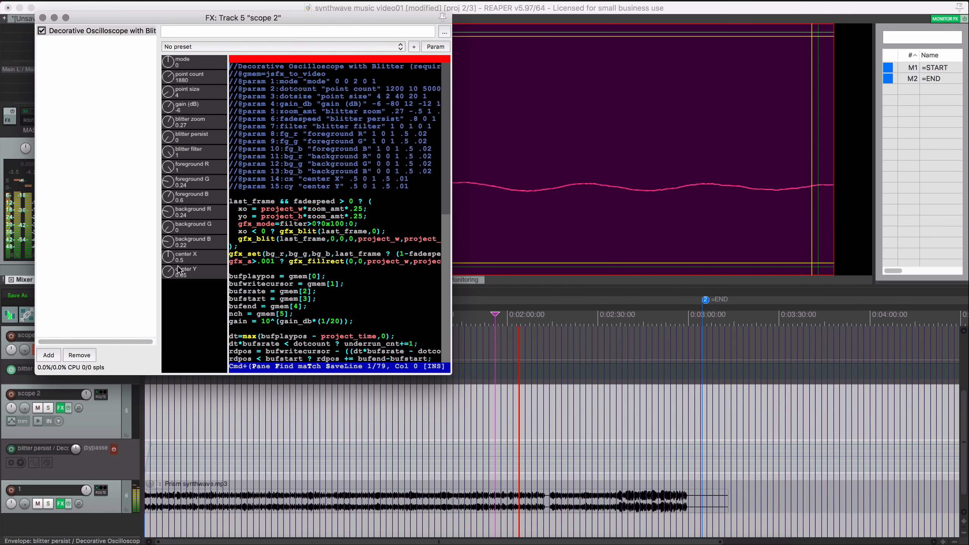
- Nudge the scope line's center X to 0.51 and bring back the scope 2 FX window
mouse_move(169, 258)
mouse_down()
mouse_move(174, 227)
mouse_move(173, 329)
mouse_move(176, 226)
mouse_move(171, 273)
mouse_up()
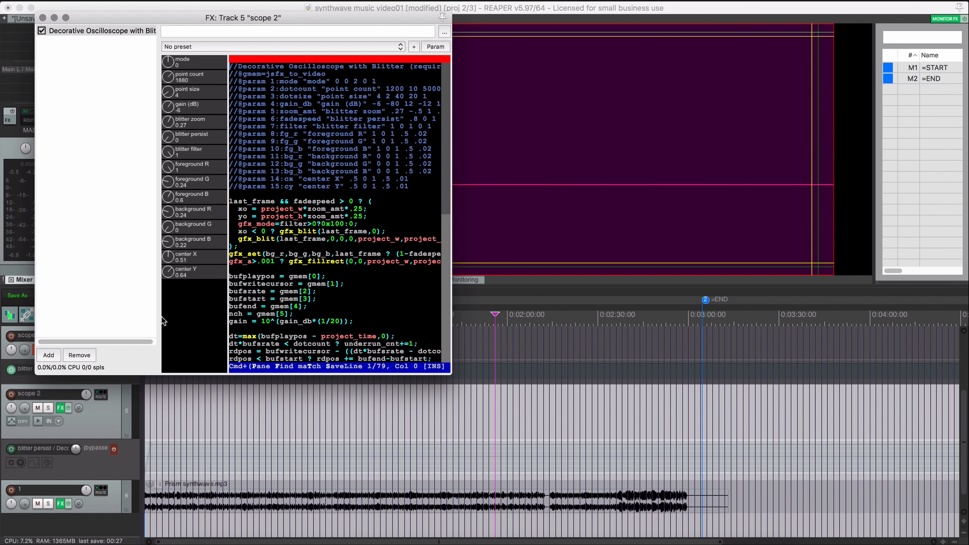
click(62, 408)
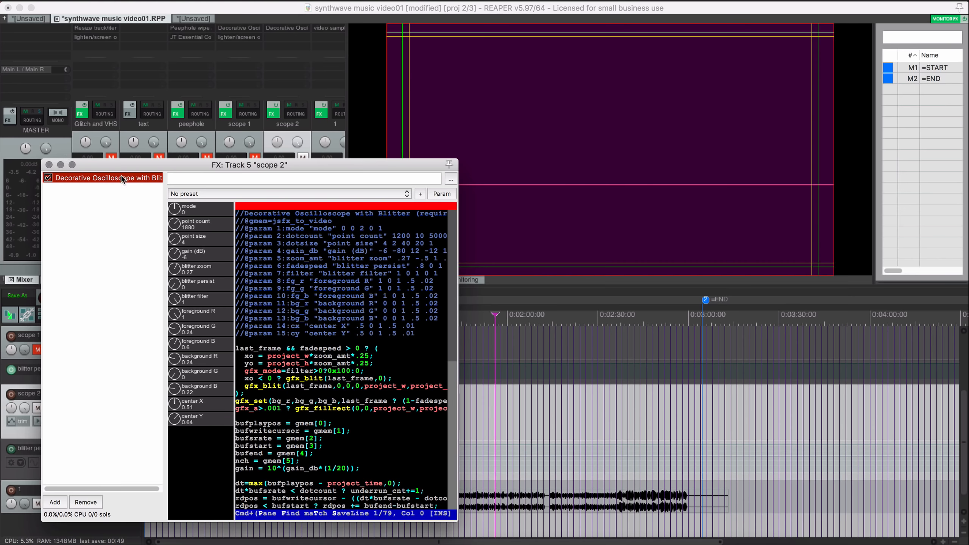
drag(138, 166, 123, 103)
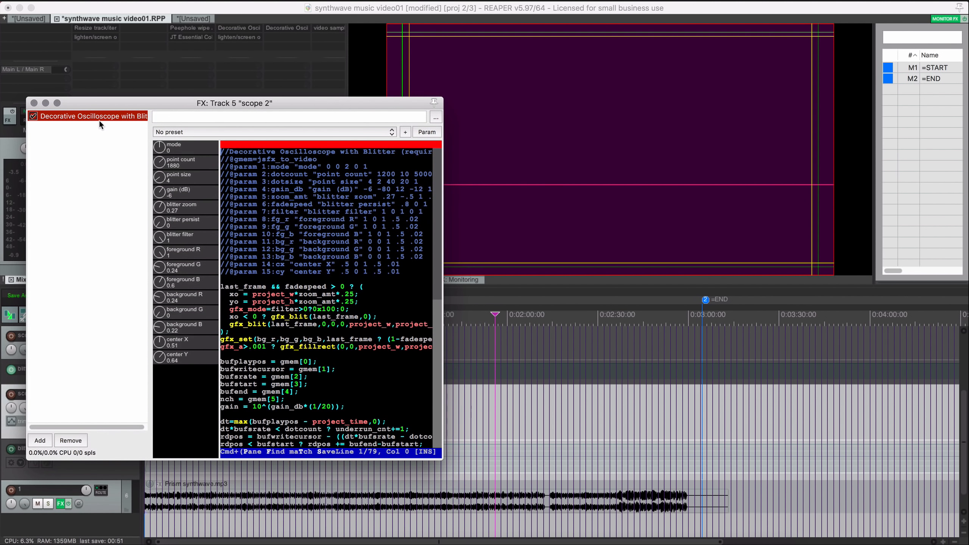
- Load the Decorative Spectrum Analyzer preset, raise FFT size to 15 bits and scroll duration to 7.7
click(207, 134)
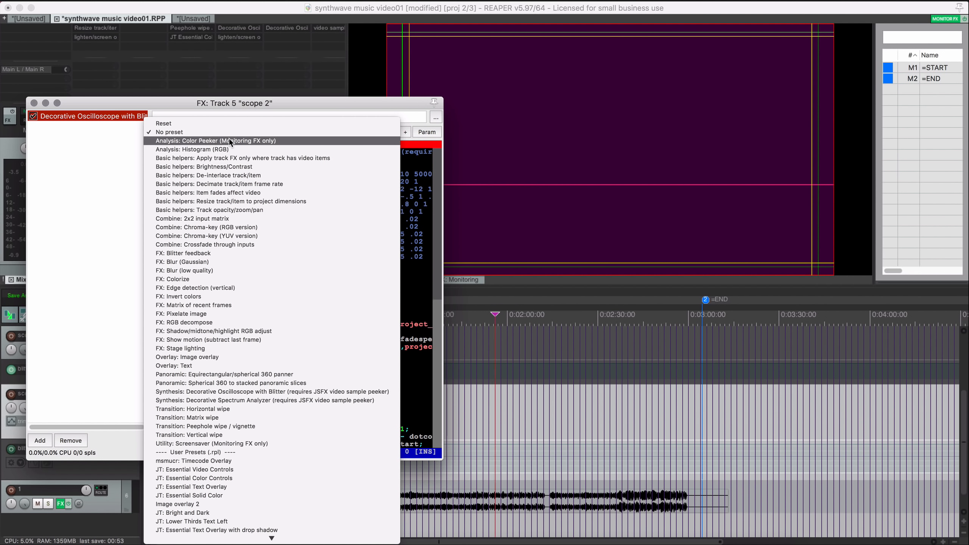
click(244, 400)
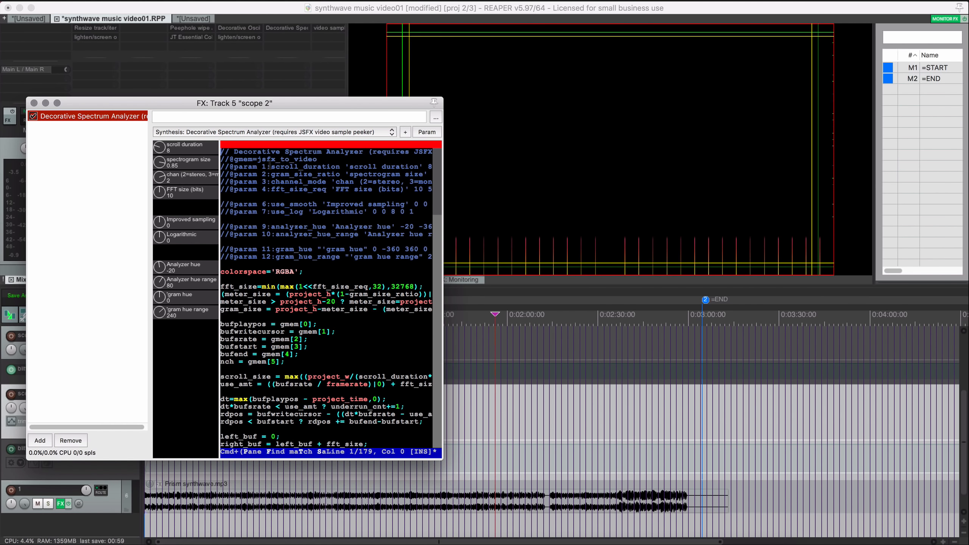
mouse_move(190, 102)
mouse_down()
mouse_move(172, 75)
mouse_move(145, 87)
mouse_move(146, 70)
mouse_up()
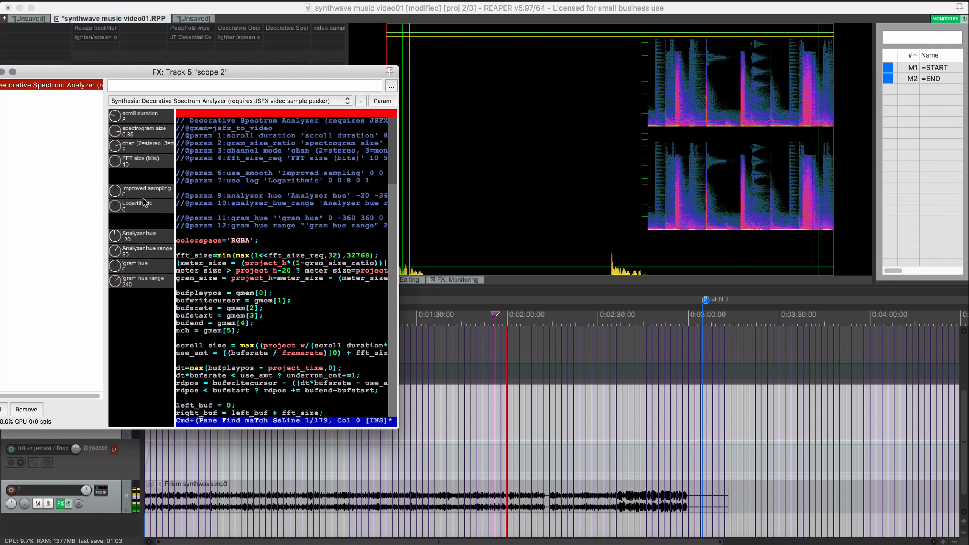
drag(114, 159, 115, 62)
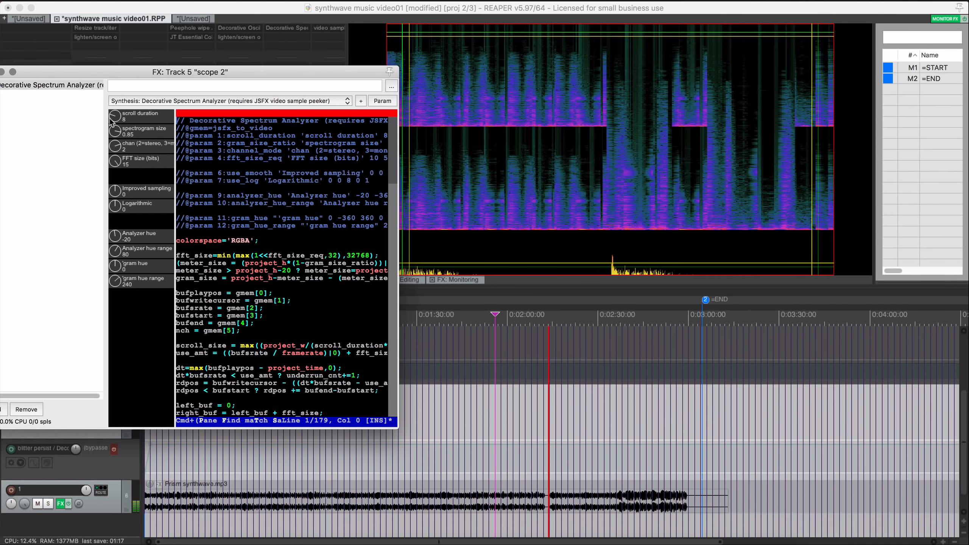
drag(112, 122, 118, 52)
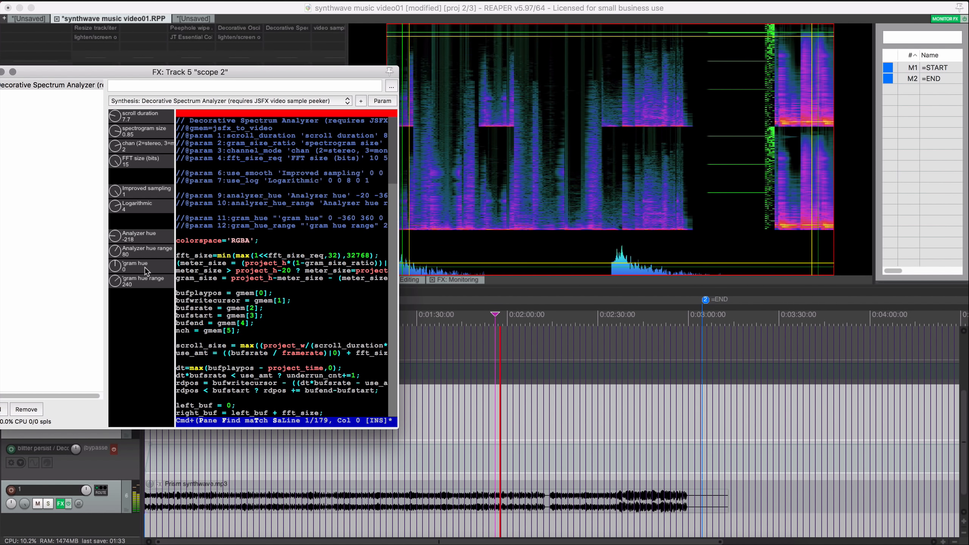
- Set the spectrogram's gram hue to 127 and scroll duration to 6.1, then close the FX window
drag(117, 268, 117, 164)
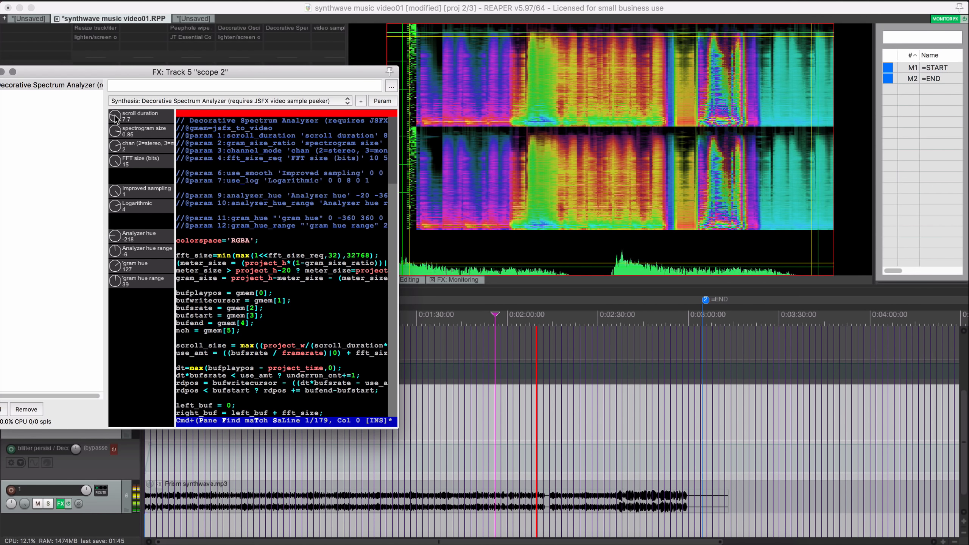
drag(115, 117, 132, 312)
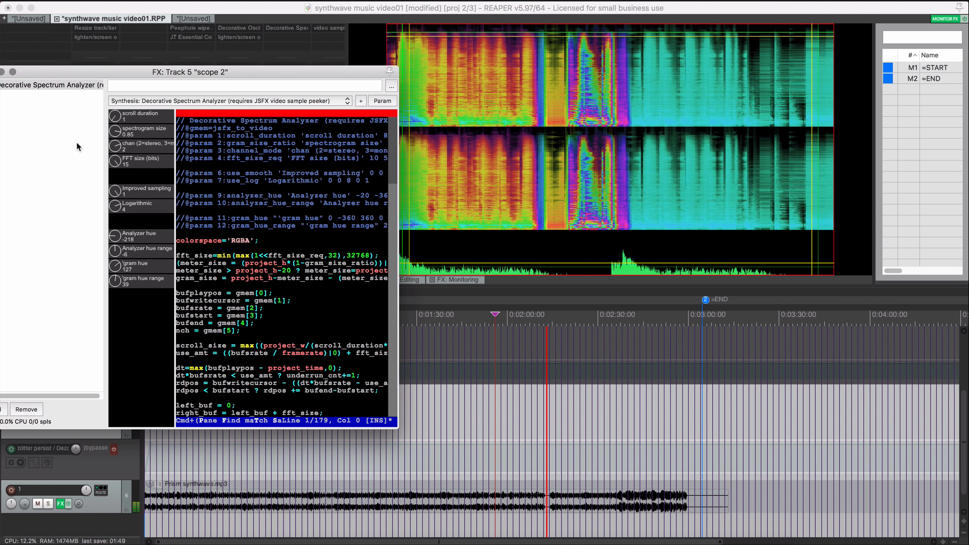
drag(116, 116, 110, 73)
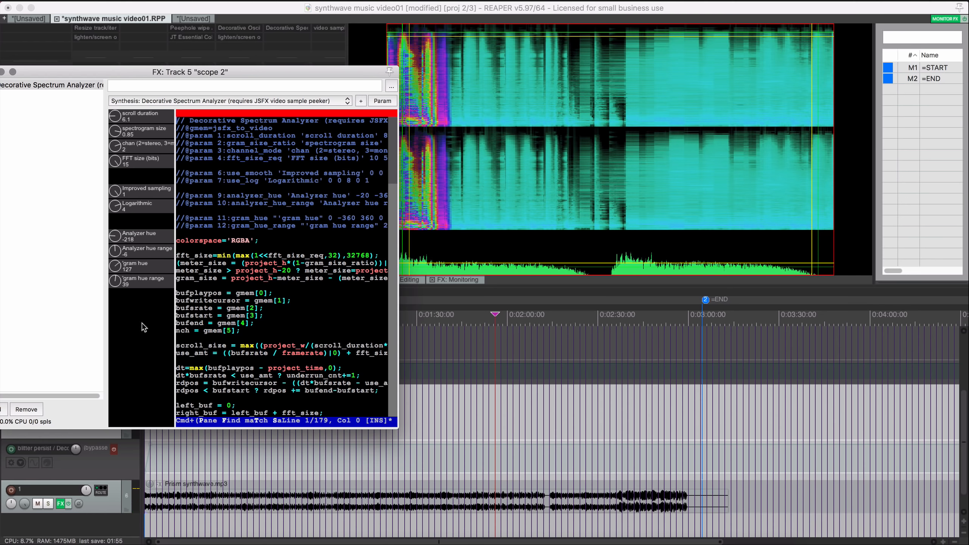
drag(29, 74, 164, 123)
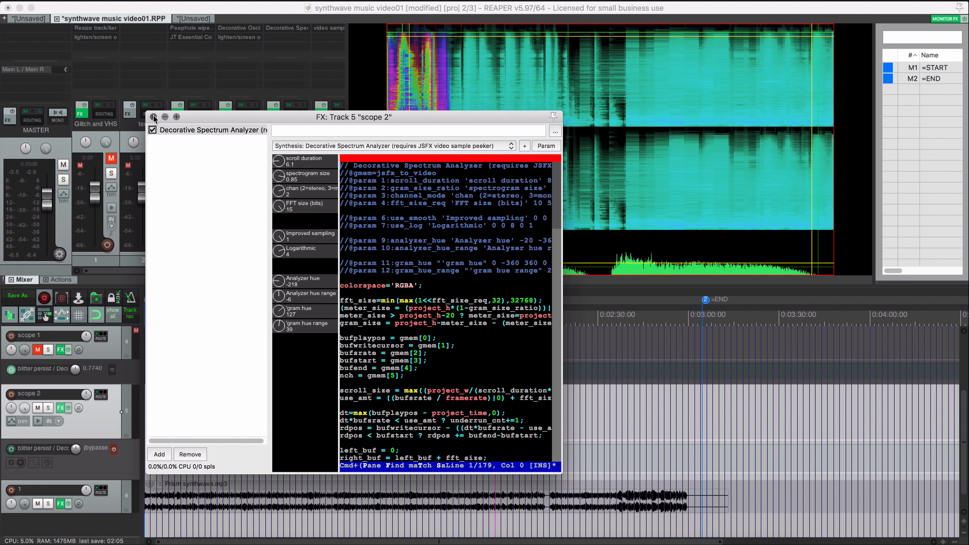
click(154, 117)
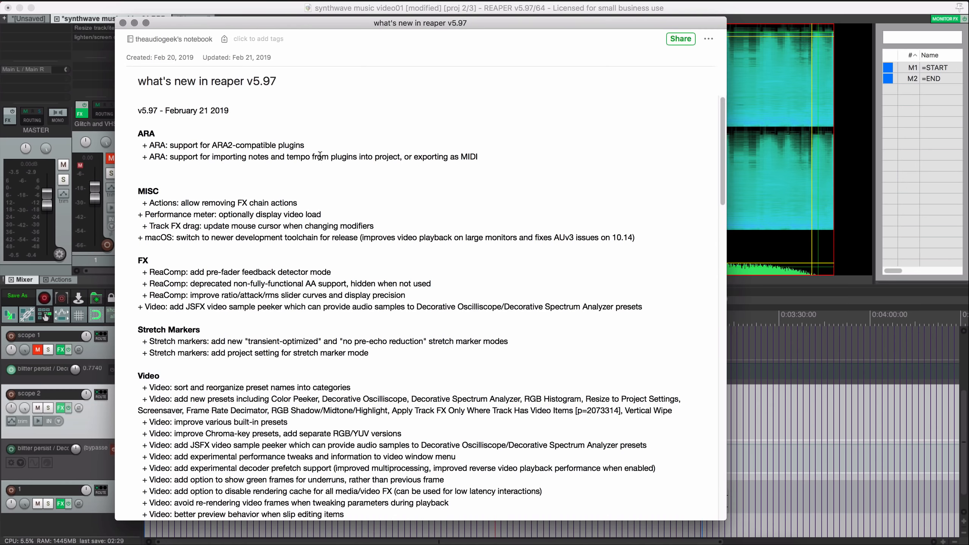
- Scroll through the Video changes in the 'what's new in reaper v5.97' note
scroll(320, 157, down, 5)
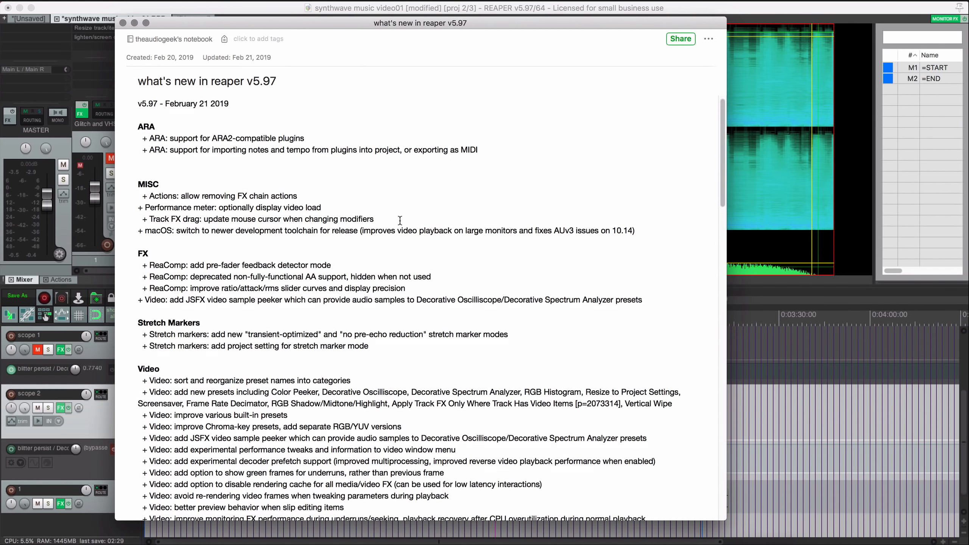
scroll(396, 219, down, 5)
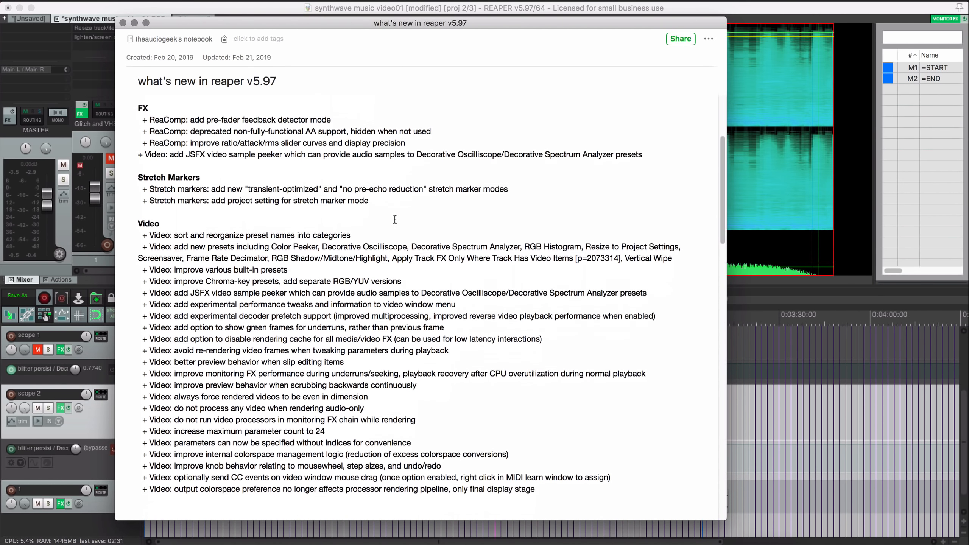
scroll(397, 229, down, 2)
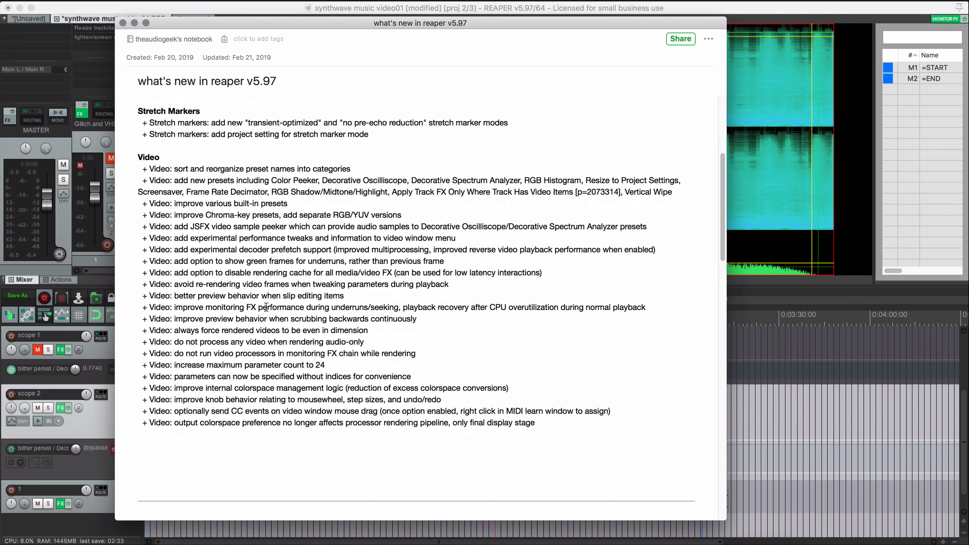
scroll(408, 385, down, 20)
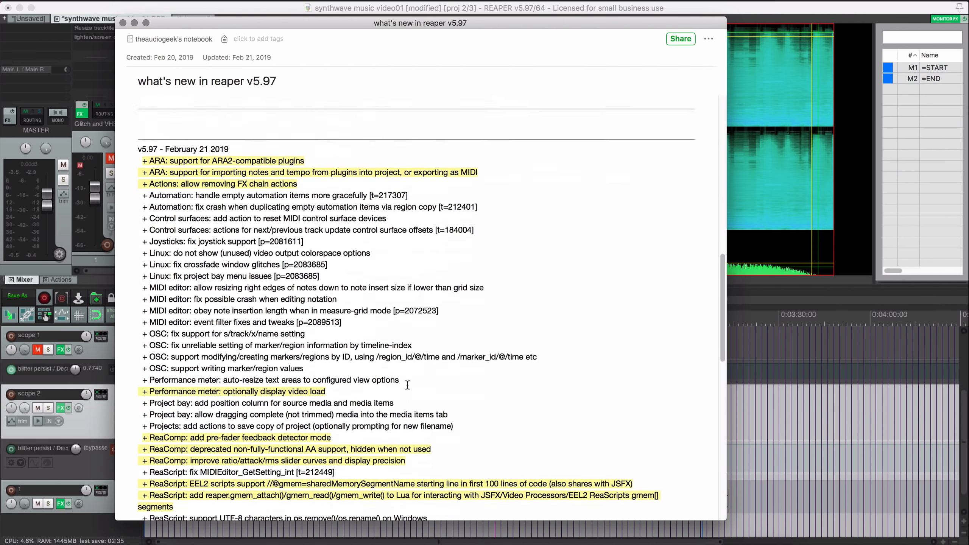
scroll(407, 385, down, 8)
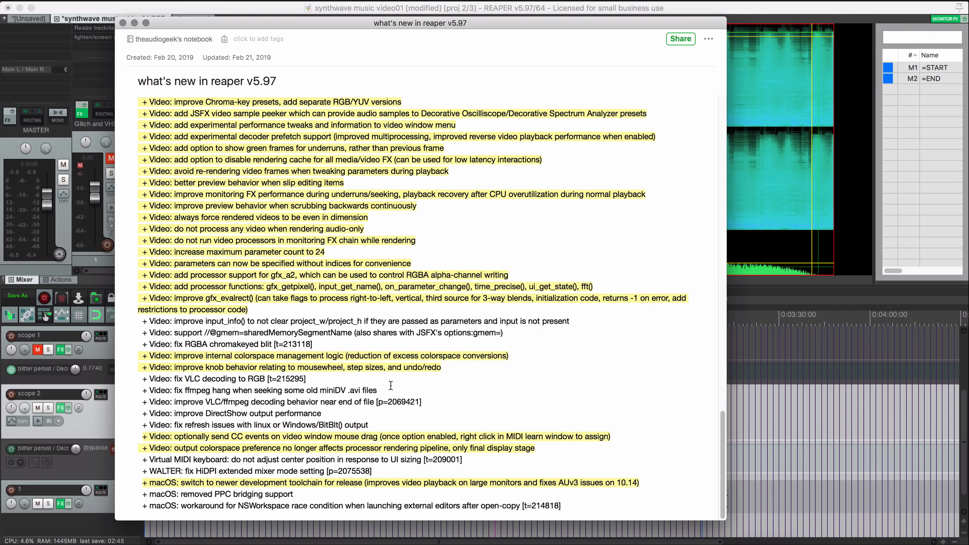
scroll(391, 386, up, 8)
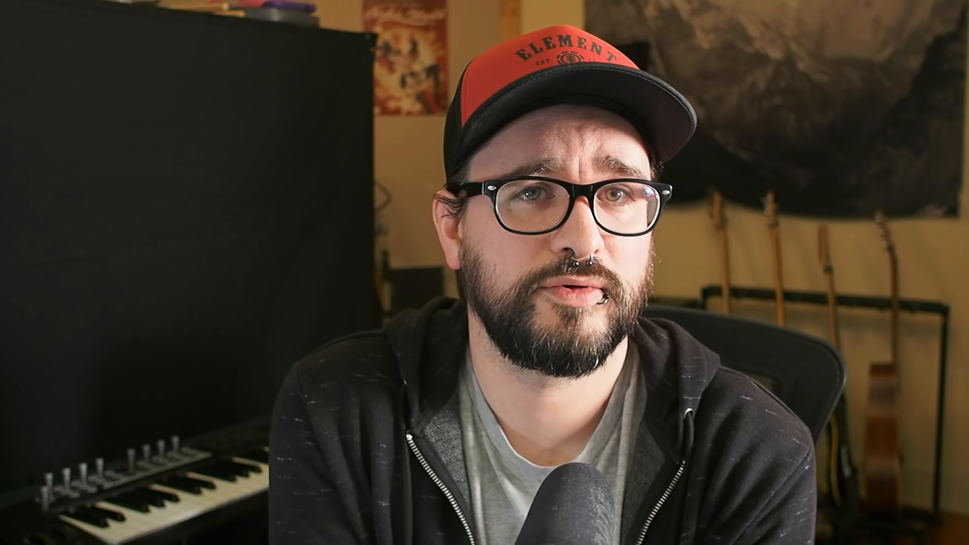